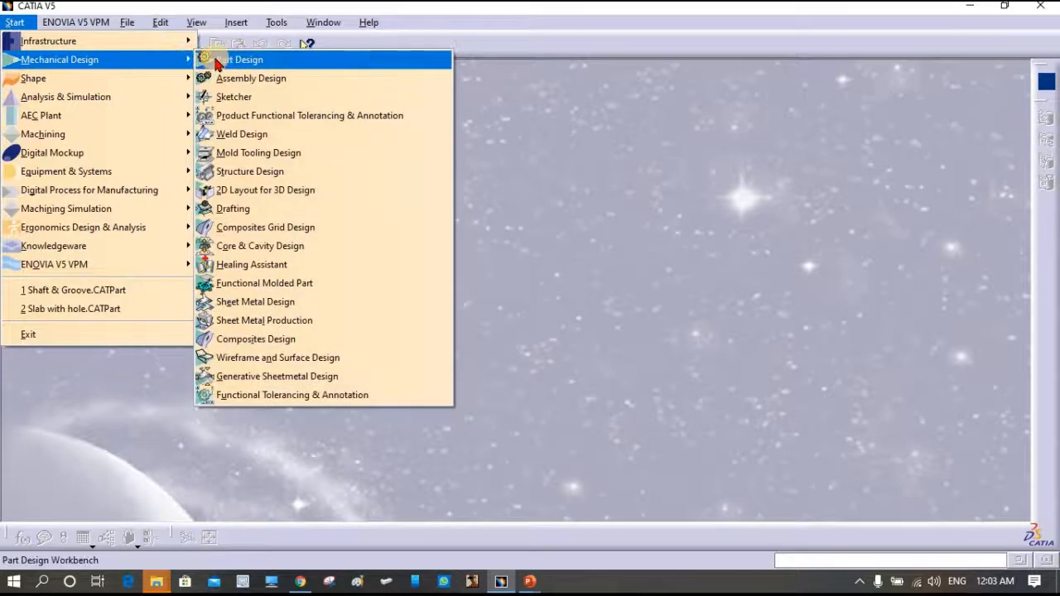
- Create Part1 in Part Design and hide its xy, yz and zx reference planes with Hide/Show
click(217, 62)
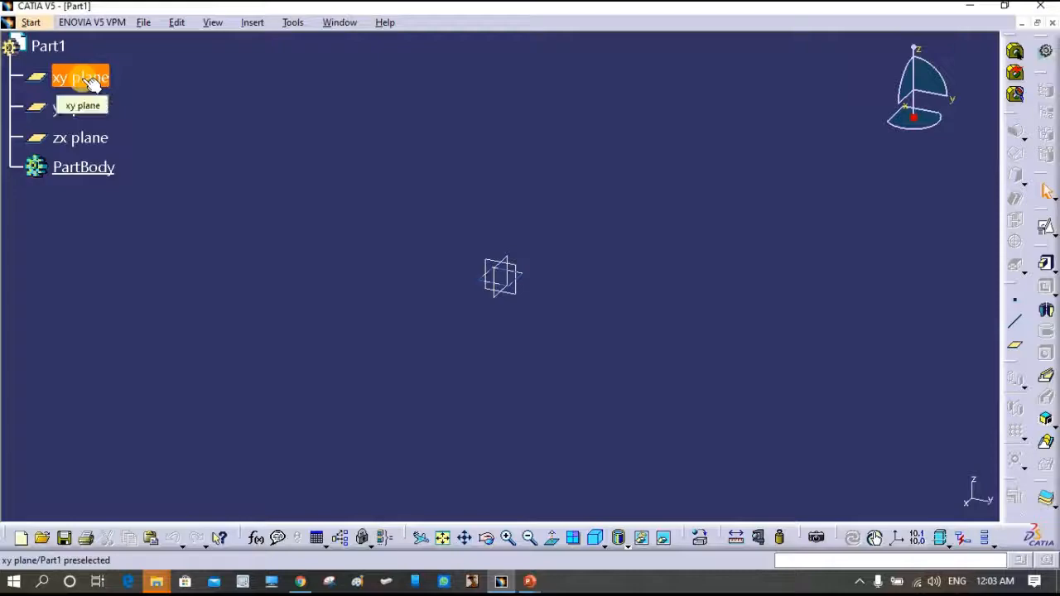
click(95, 78)
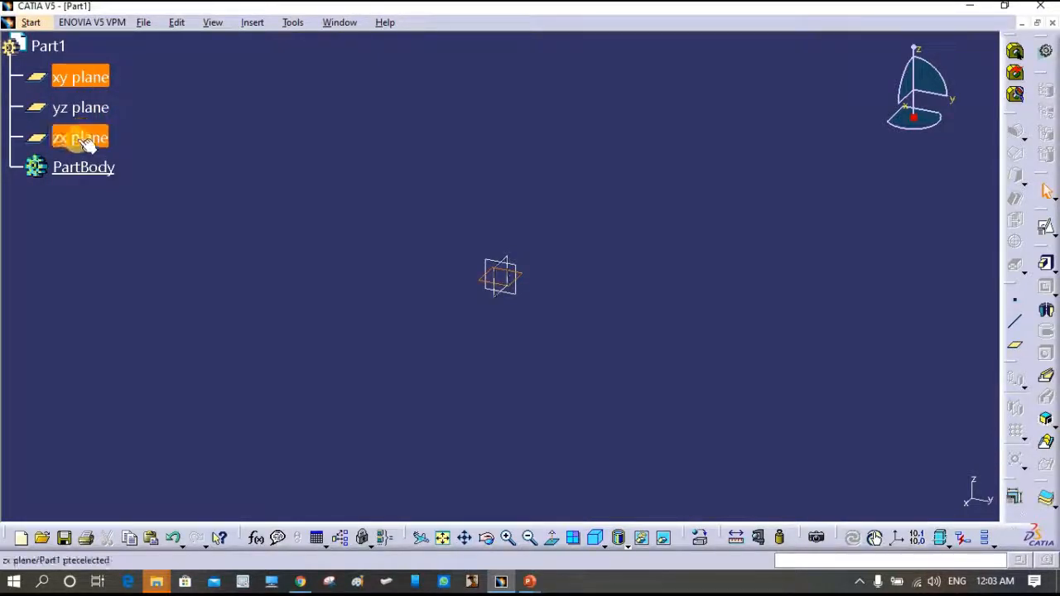
shift+click(79, 139)
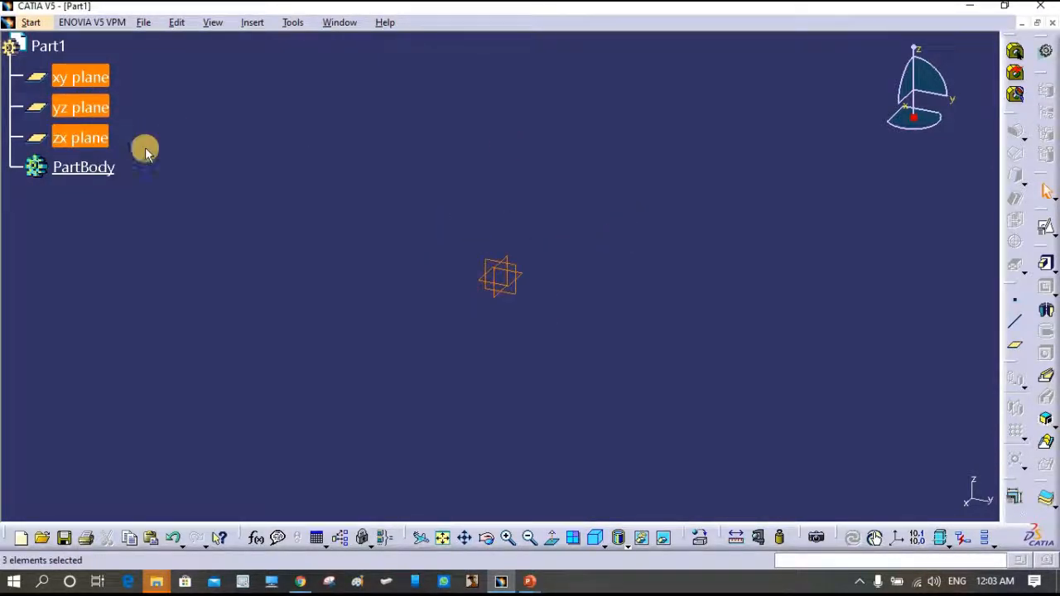
right_click(73, 139)
click(138, 194)
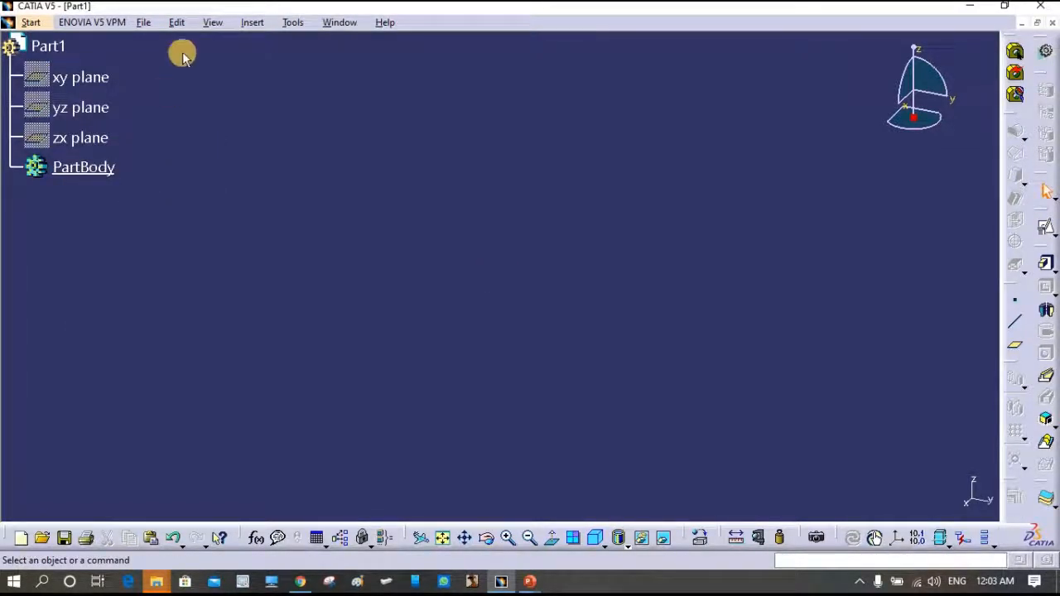
- Insert a geometrical set named Construction and create Point.1 at the origin inside it
click(252, 25)
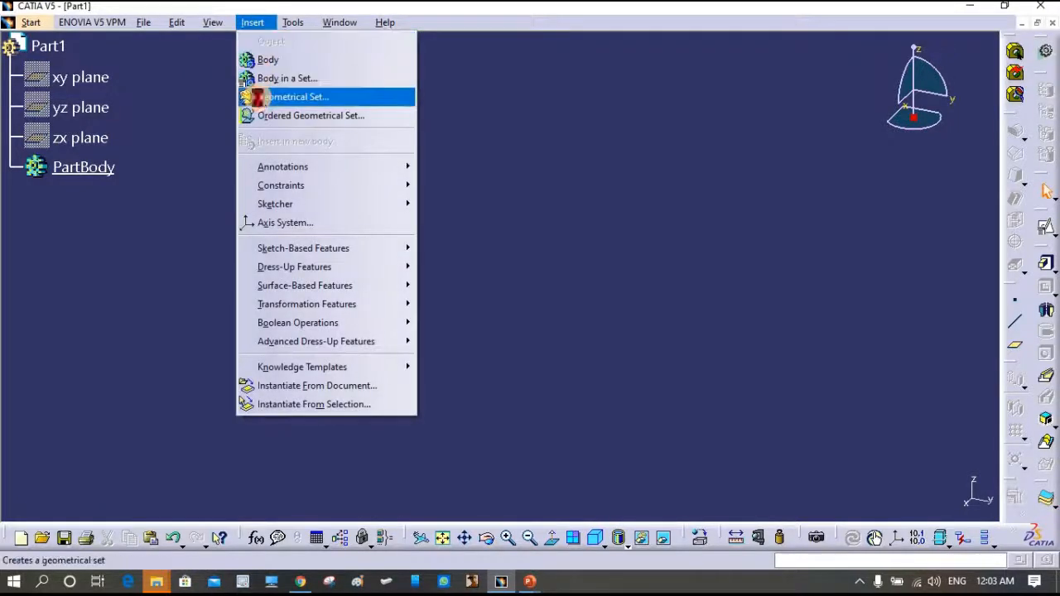
click(263, 96)
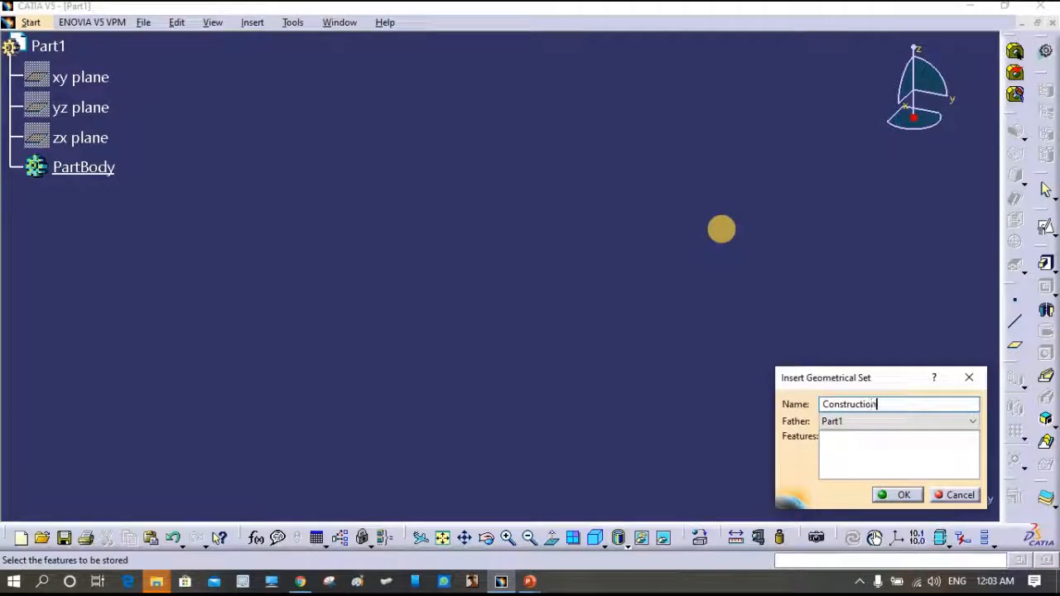
click(909, 496)
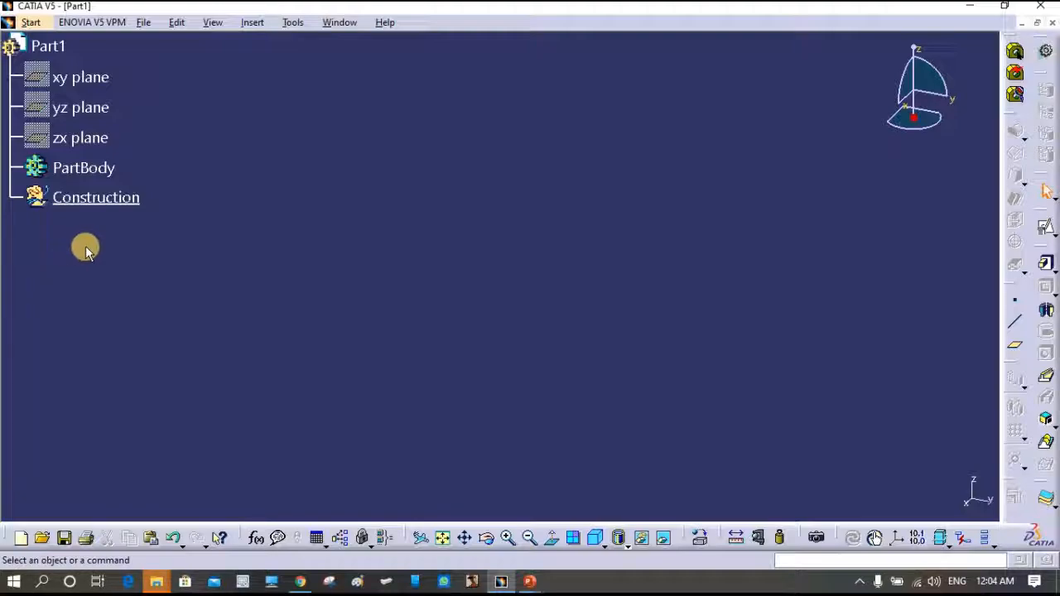
click(1014, 303)
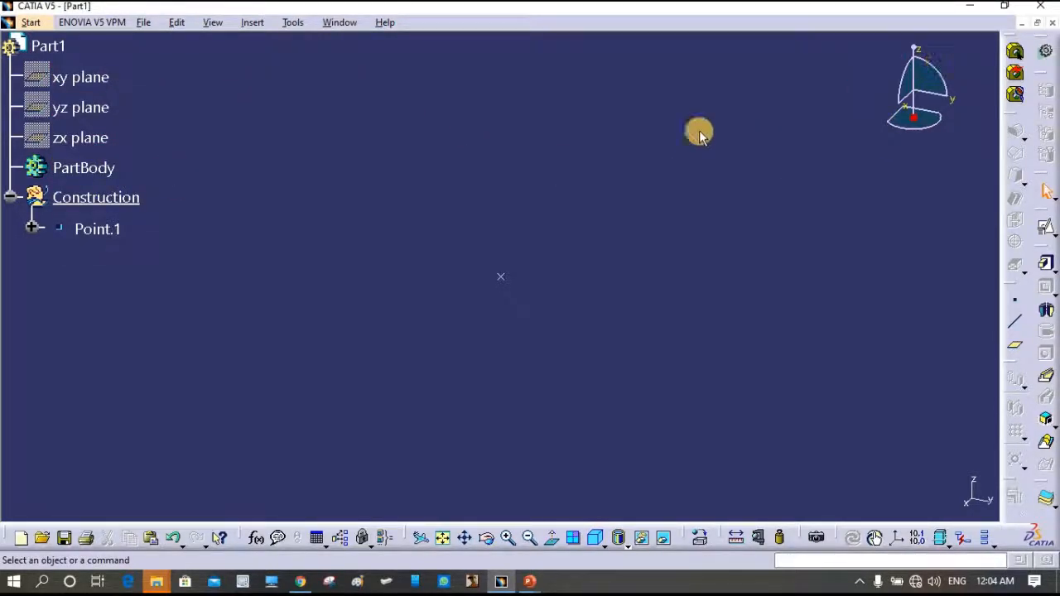
- Insert Axis System.1 using Point.1 as its origin
click(253, 24)
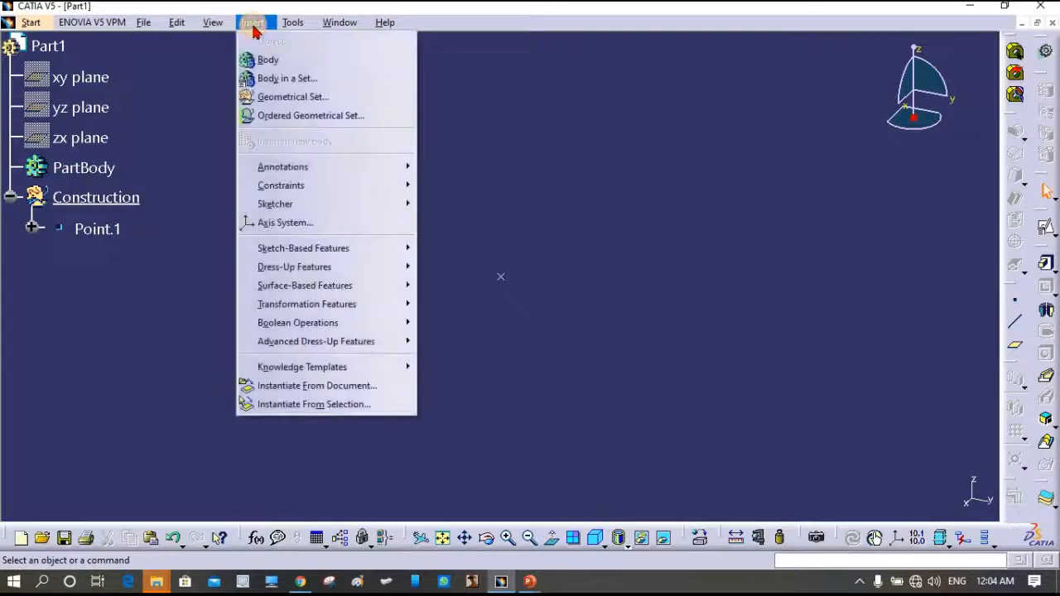
click(281, 224)
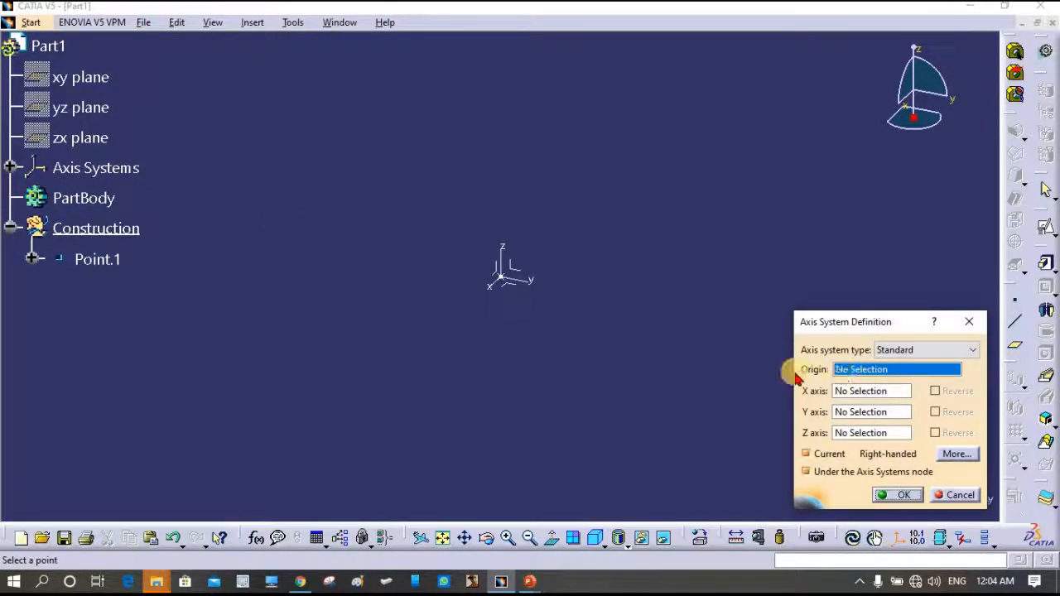
click(91, 259)
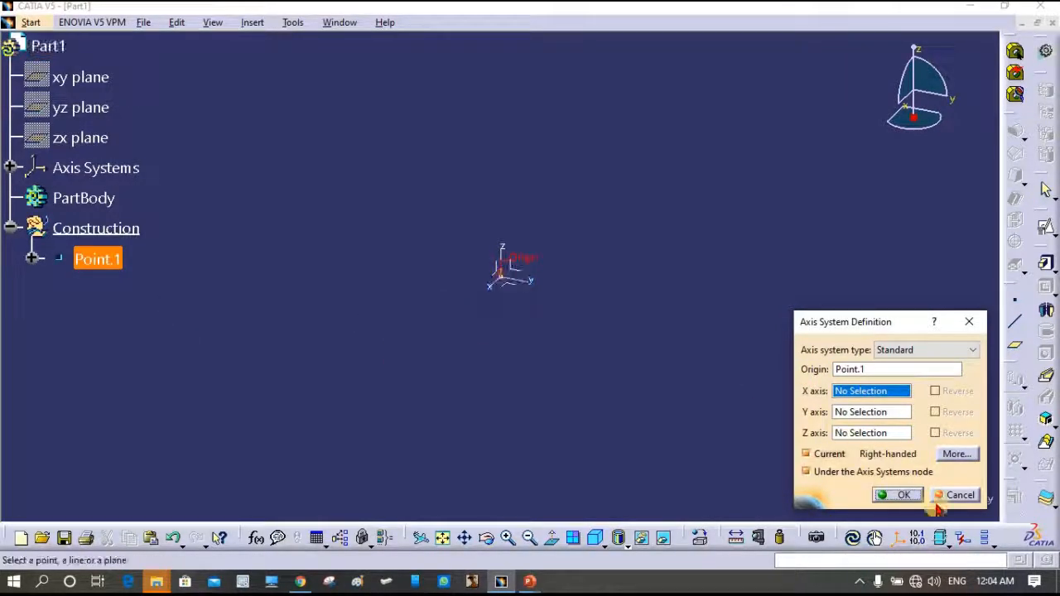
click(906, 495)
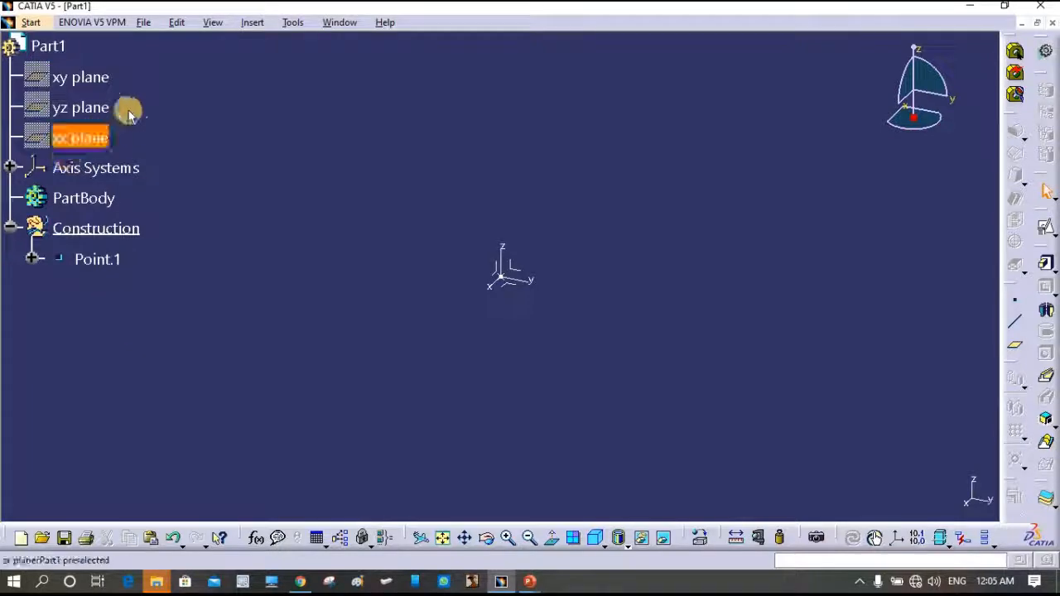
- Insert Body.2 and open a positioned sketch on Axis System.1's XY plane
click(254, 26)
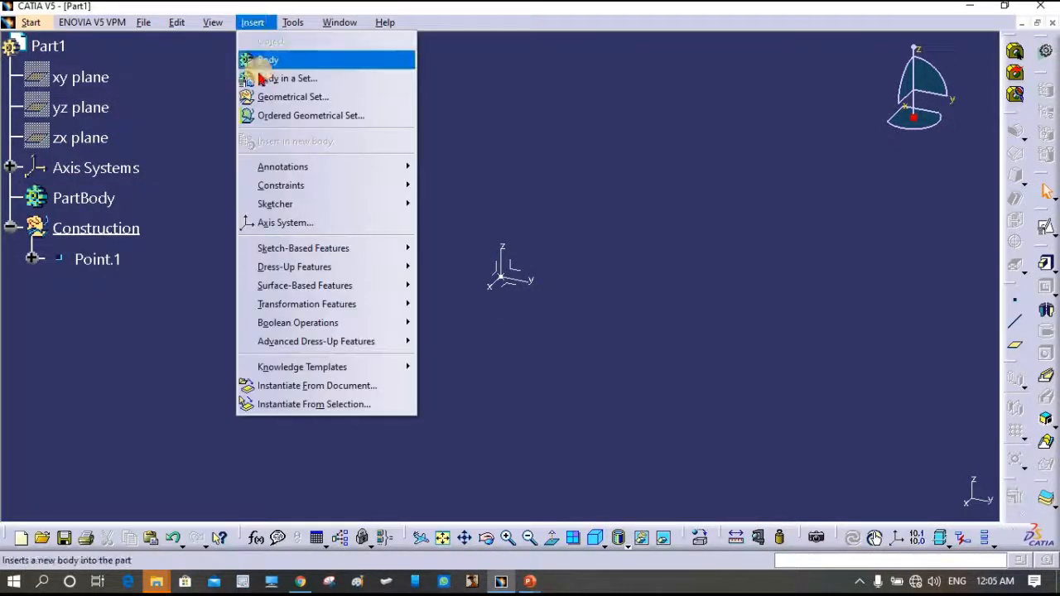
click(252, 60)
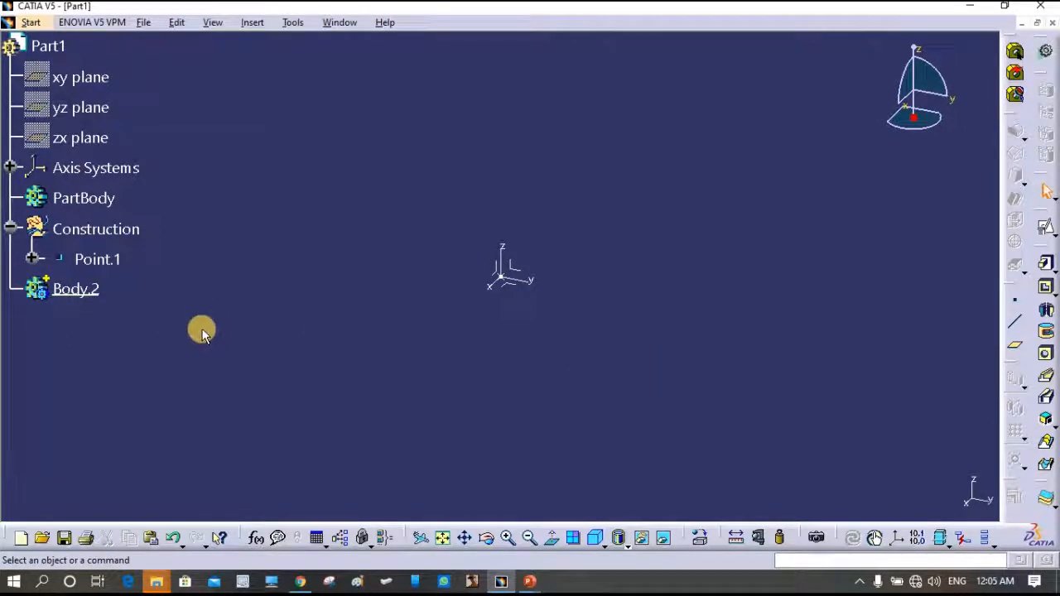
click(1045, 233)
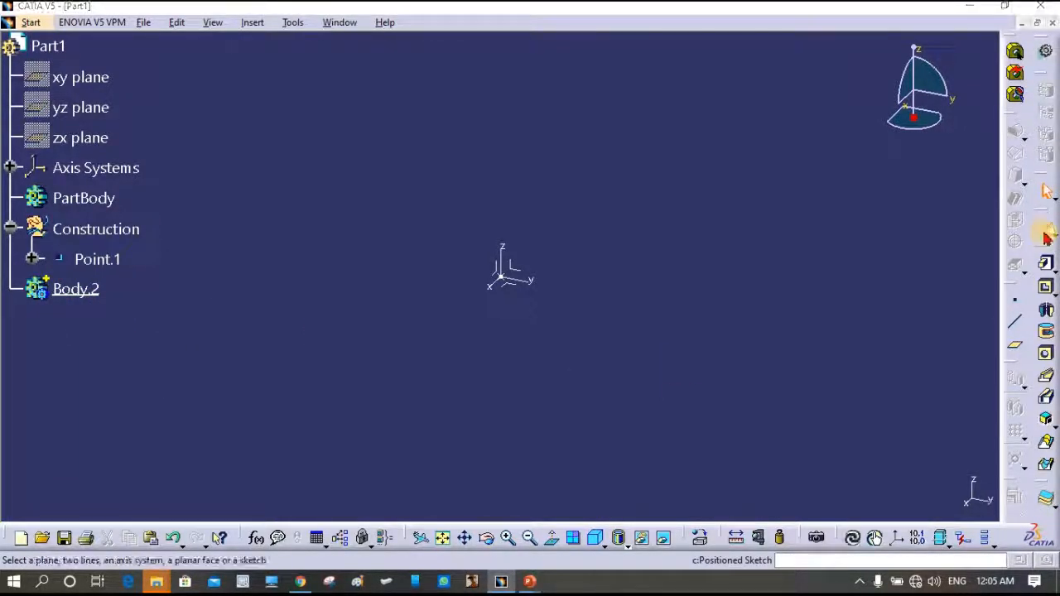
click(524, 287)
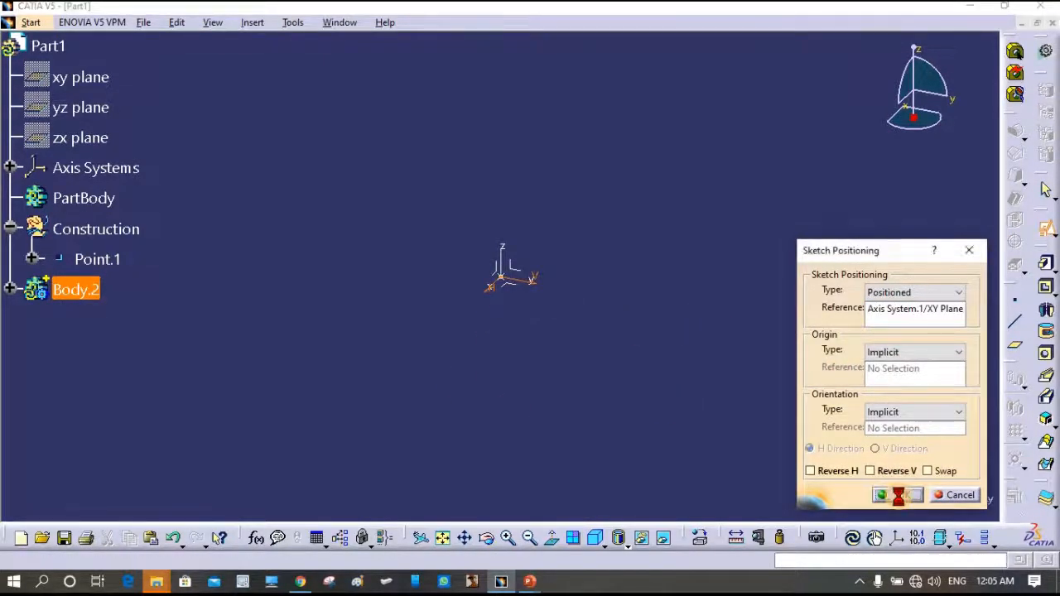
click(901, 497)
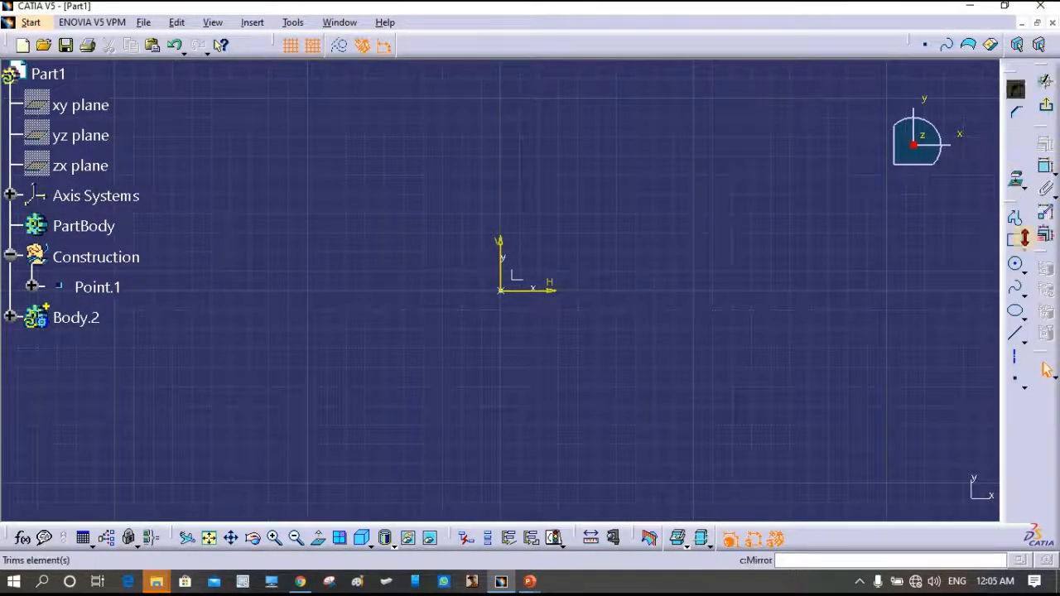
- Draw a rectangle in the sketch
click(1015, 240)
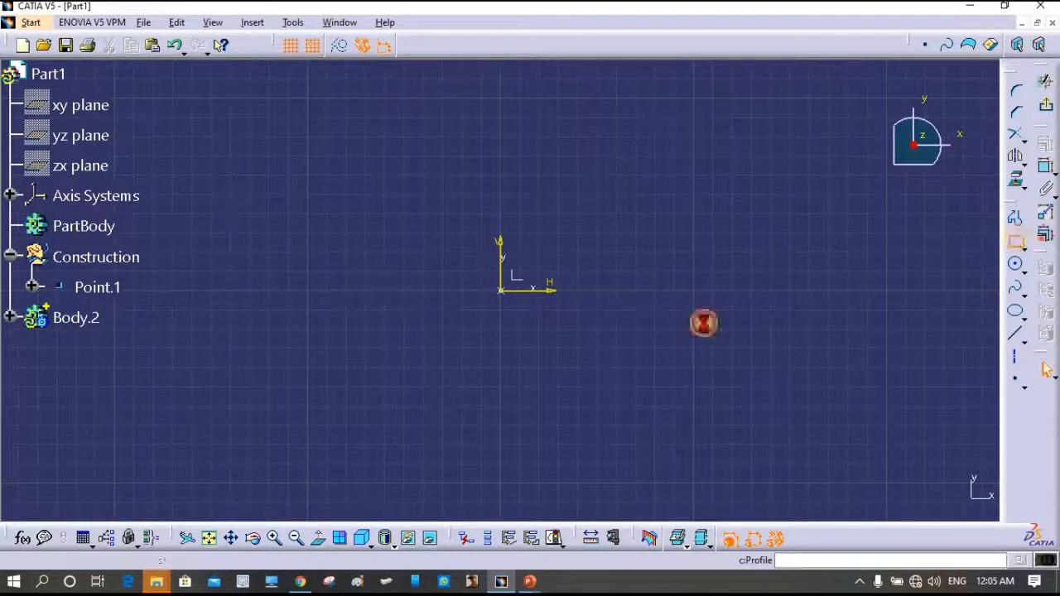
click(307, 176)
click(732, 387)
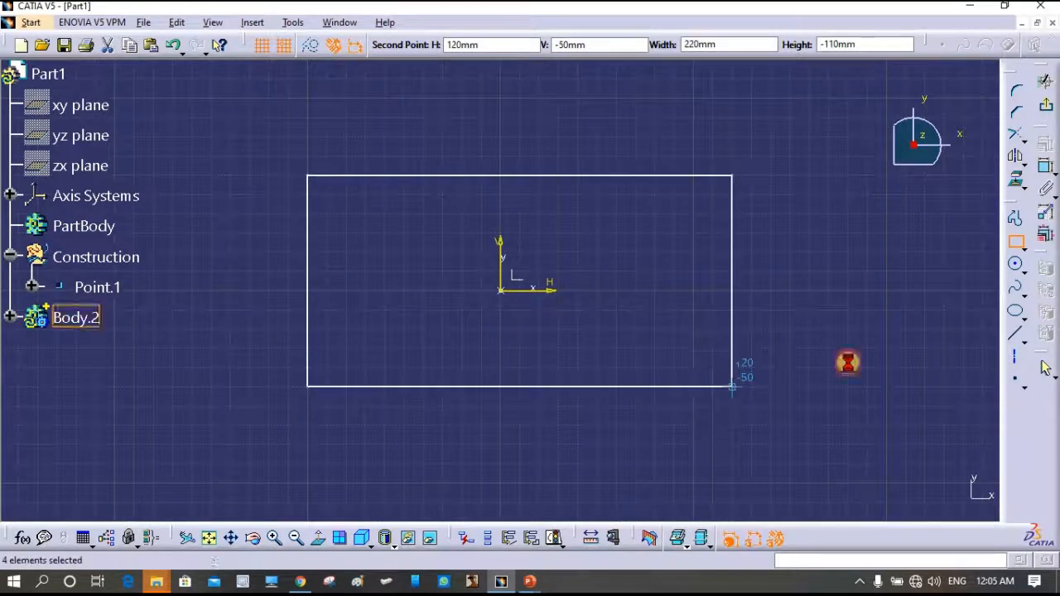
- Make the rectangle's left and right edges symmetric about the vertical axis
click(280, 172)
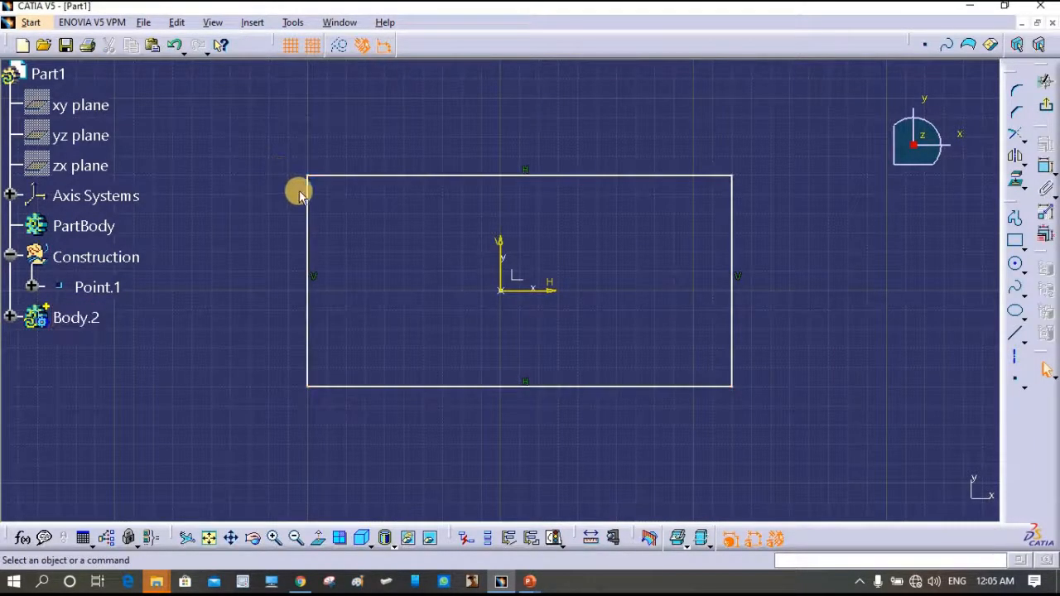
click(310, 204)
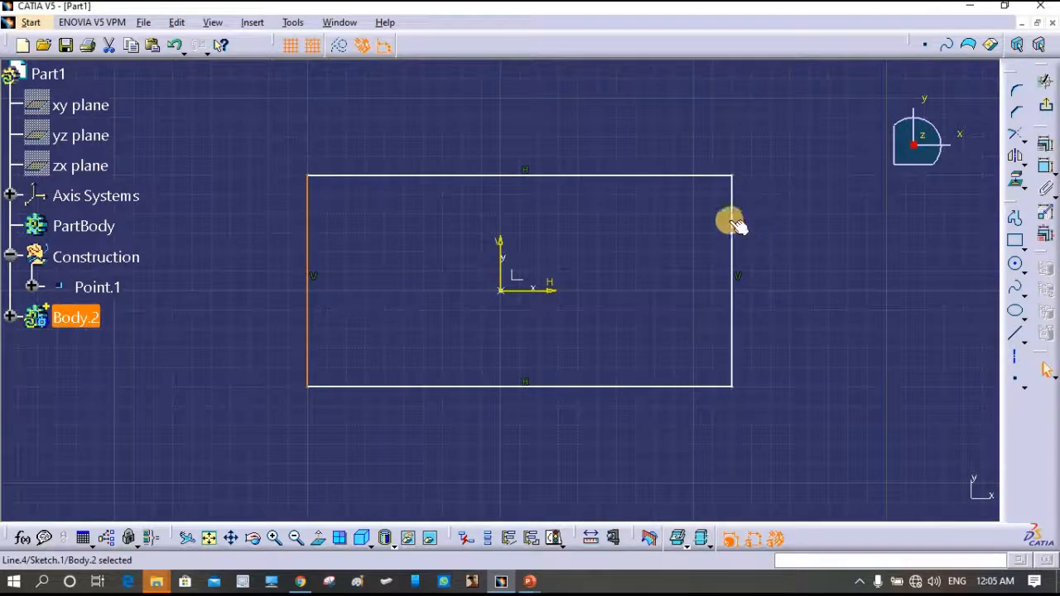
ctrl+click(732, 222)
ctrl+click(499, 242)
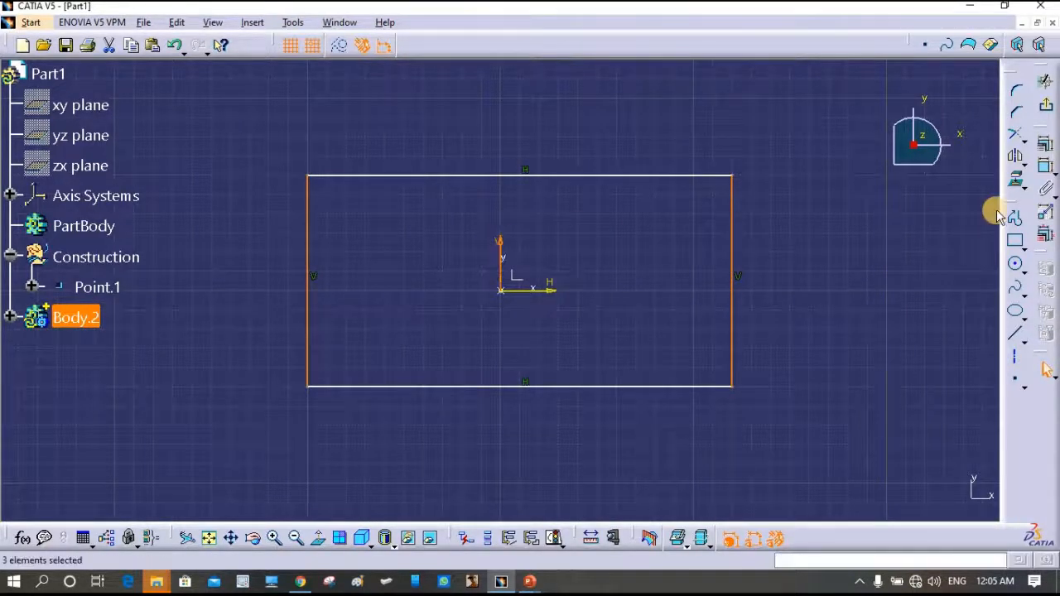
click(1041, 156)
click(848, 438)
click(903, 498)
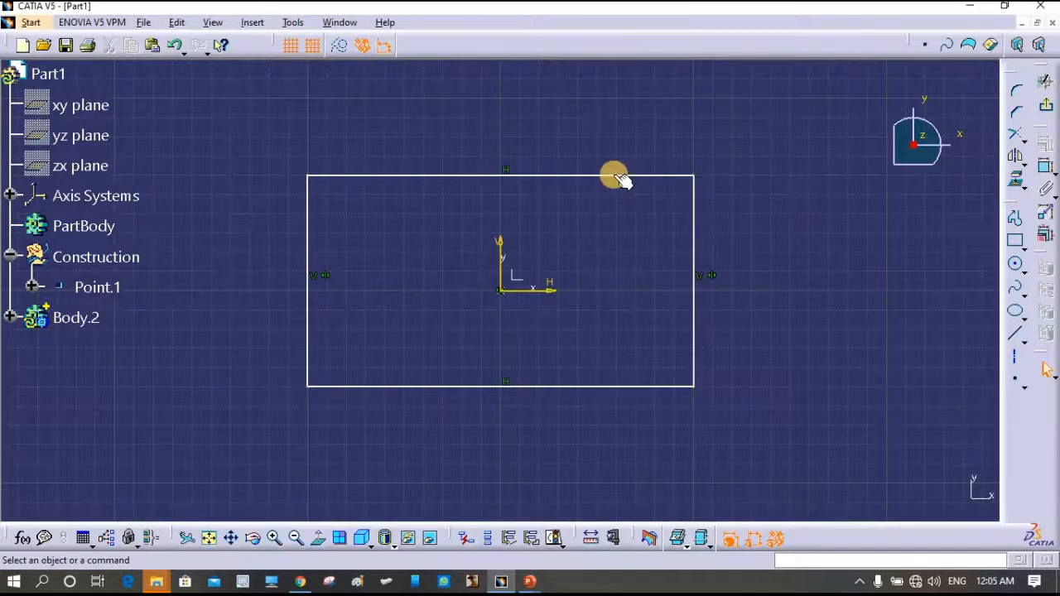
- Make the rectangle's top and bottom edges symmetric about the horizontal axis
click(592, 389)
ctrl+click(592, 387)
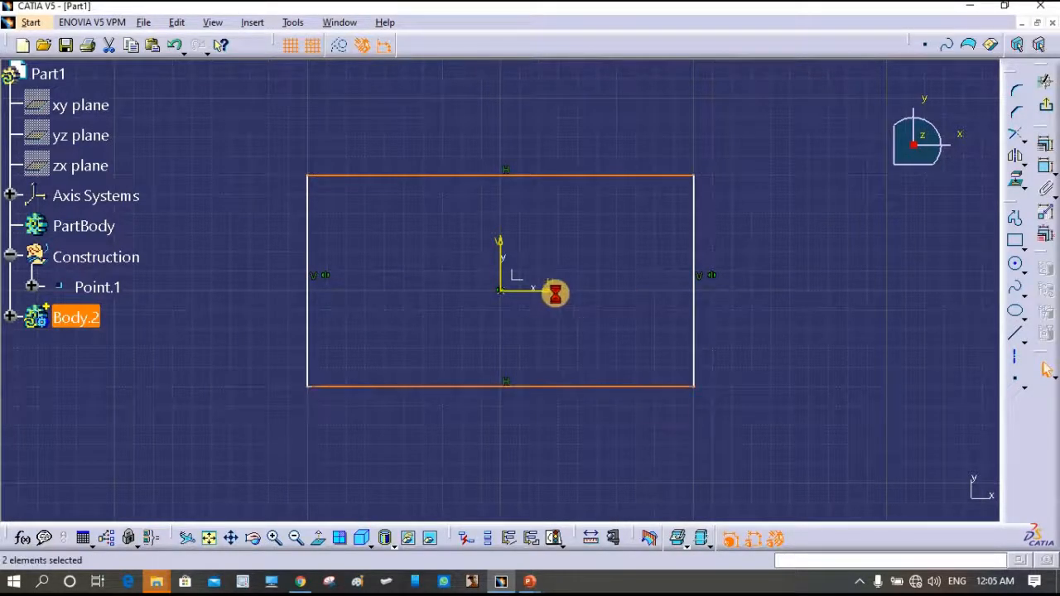
ctrl+click(553, 292)
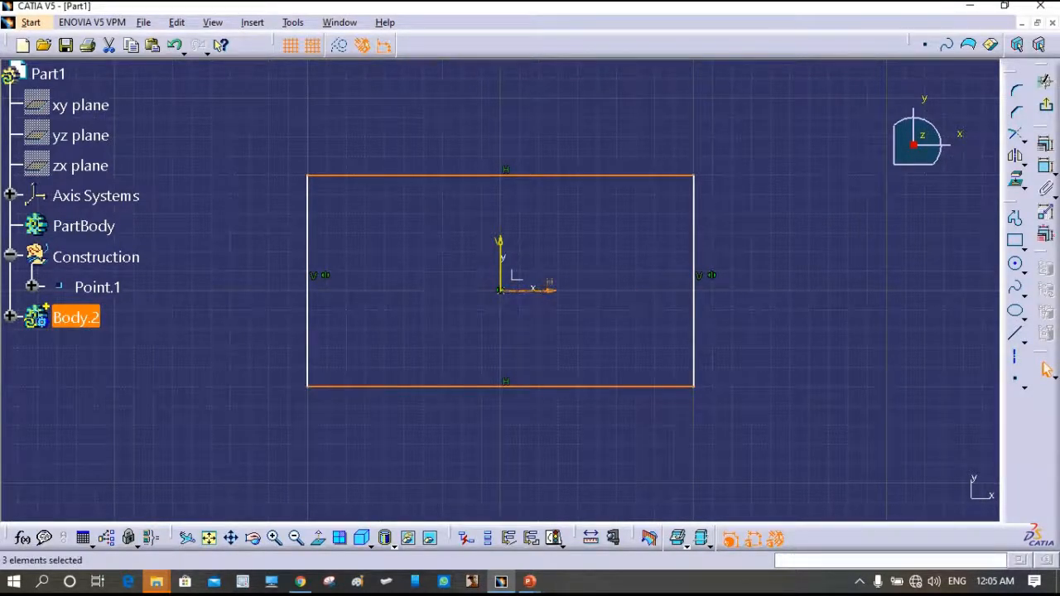
click(1045, 147)
click(822, 438)
click(910, 498)
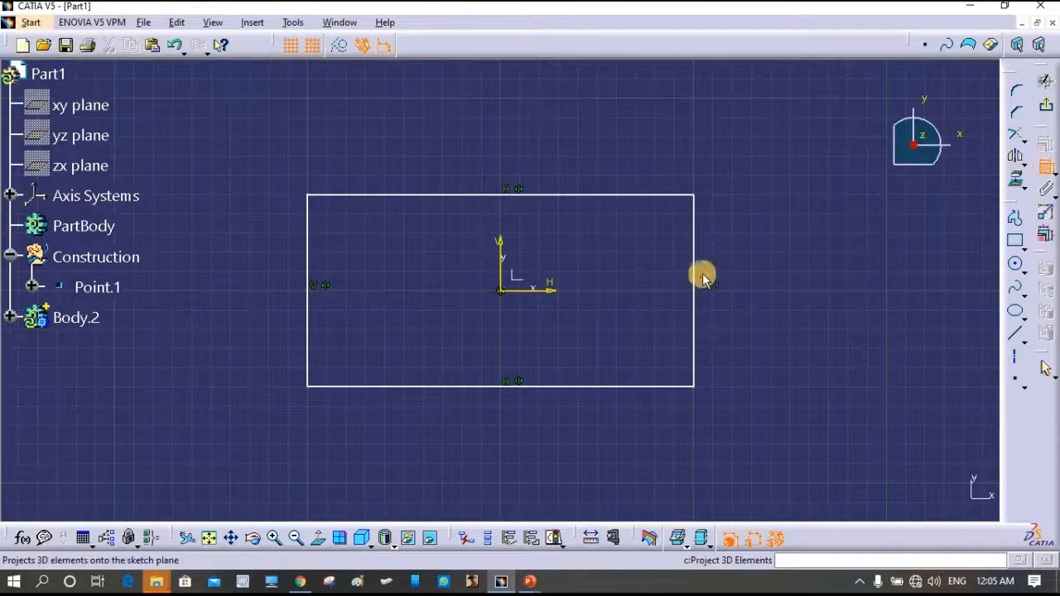
- Dimension the rectangle's height to 150
click(695, 252)
click(783, 285)
double_click(779, 287)
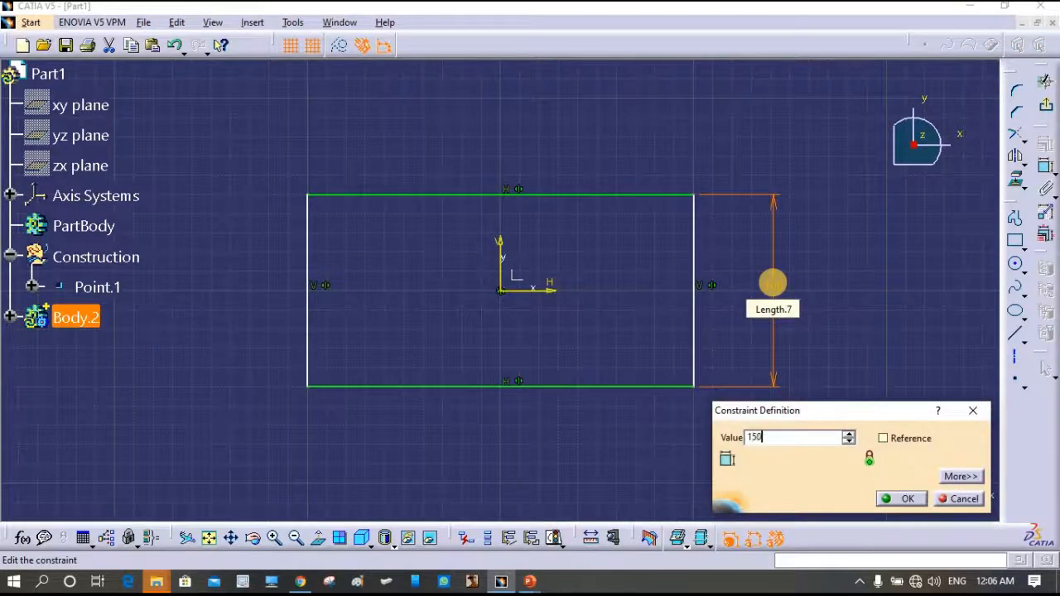
click(908, 499)
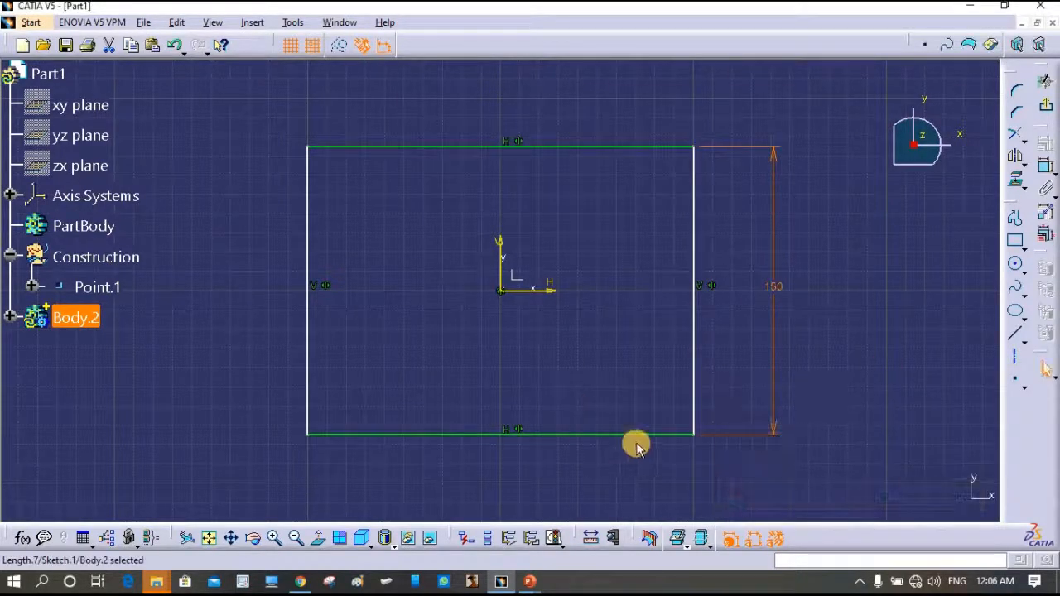
- Dimension the bottom line to 300 wide and confirm the sketch is iso-constrained
click(642, 435)
click(1047, 166)
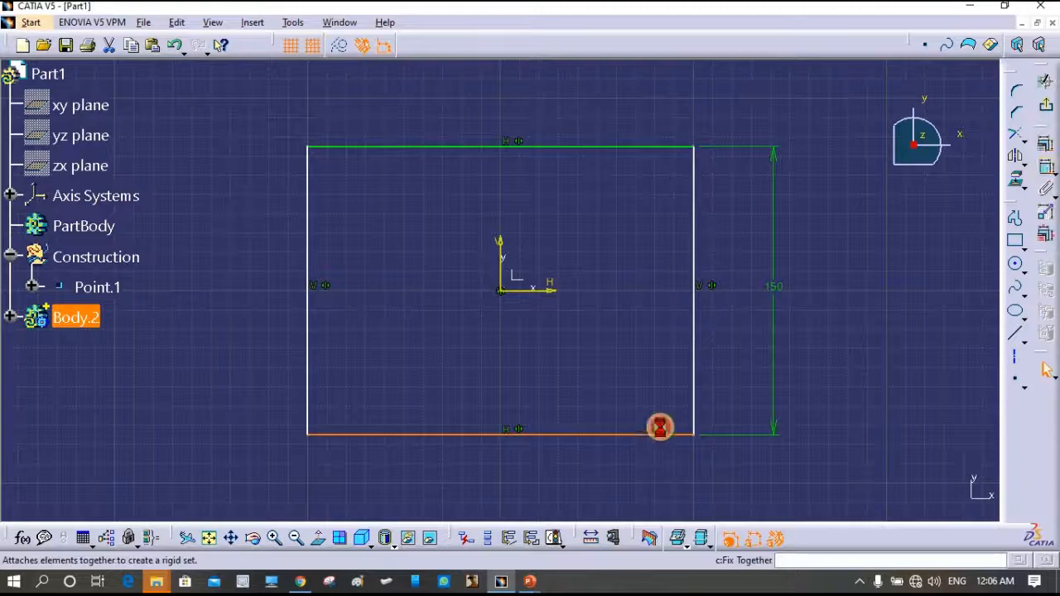
click(530, 485)
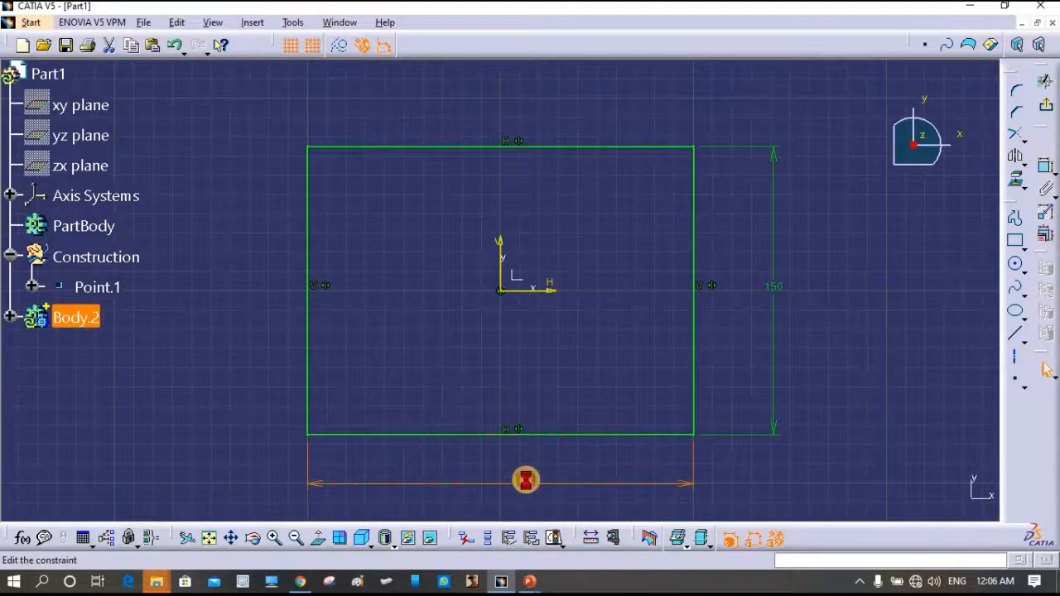
double_click(526, 480)
text(300)
key(Return)
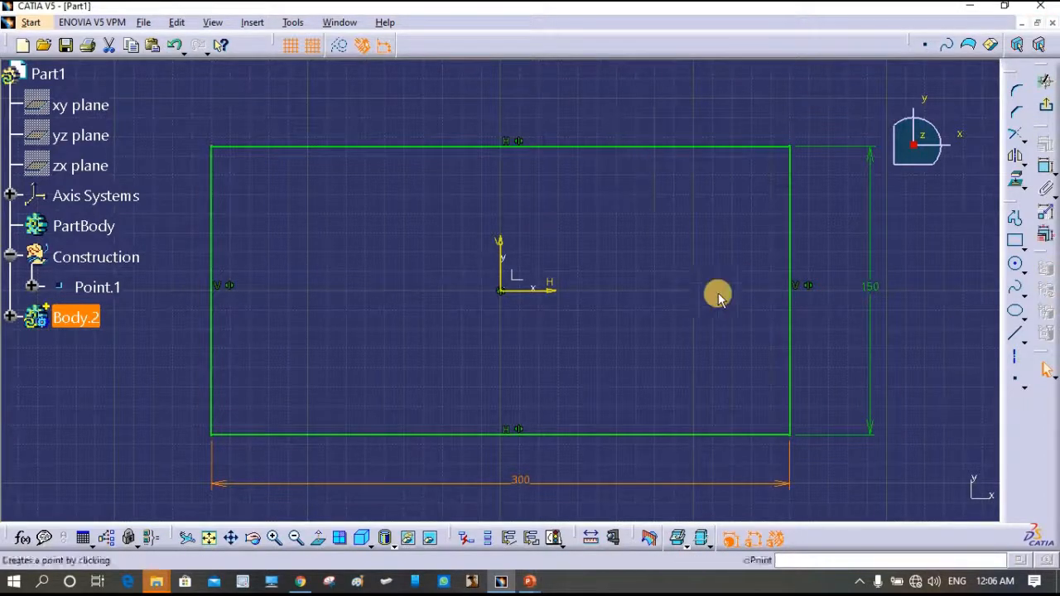
click(555, 540)
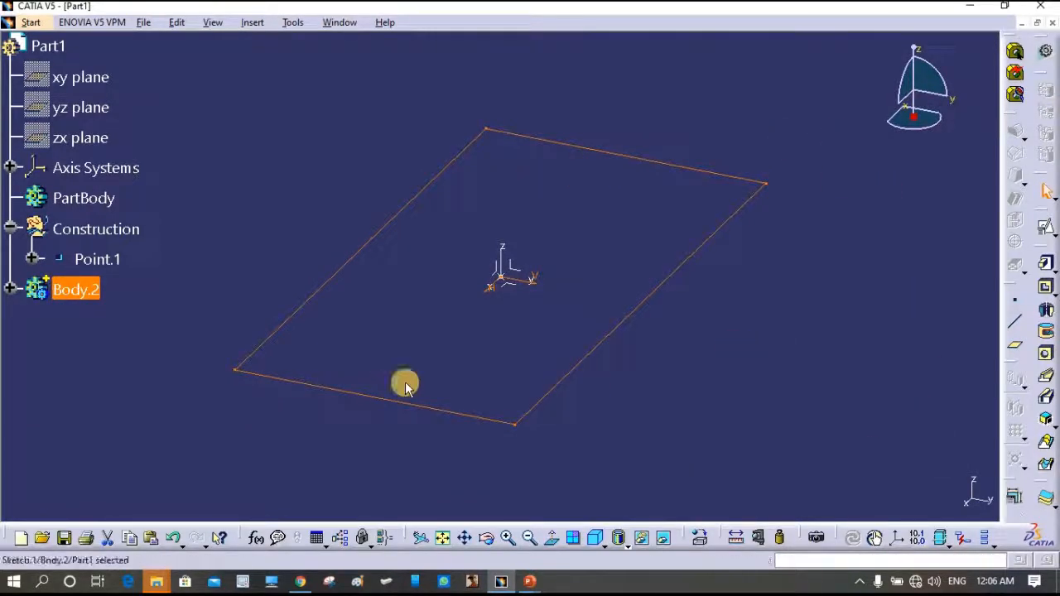
- Pad Sketch.1 to a 25 mm thick slab and rotate the view to inspect it
click(1046, 265)
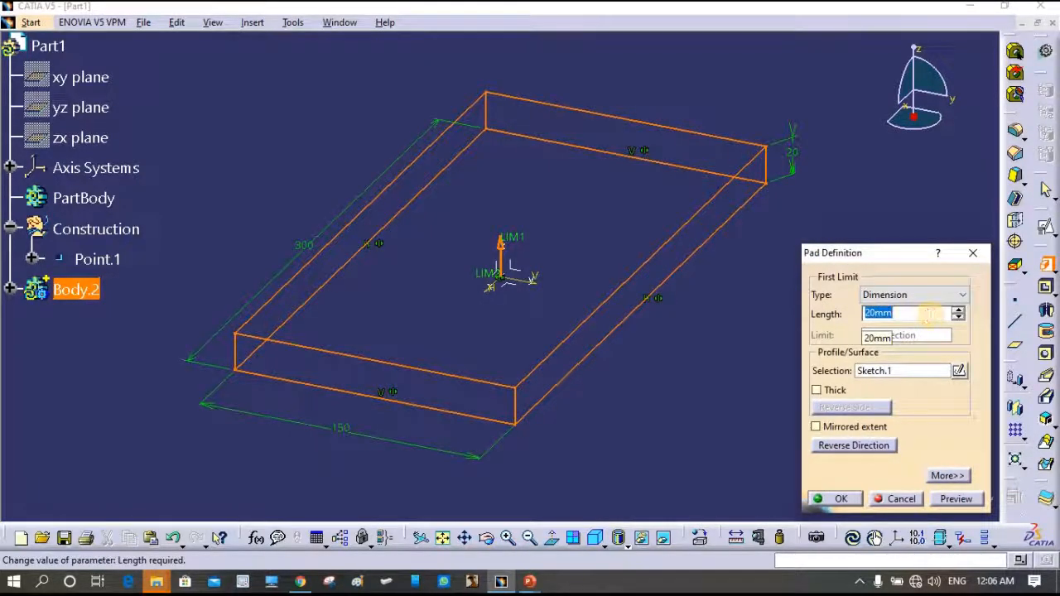
text(25)
key(Return)
click(710, 439)
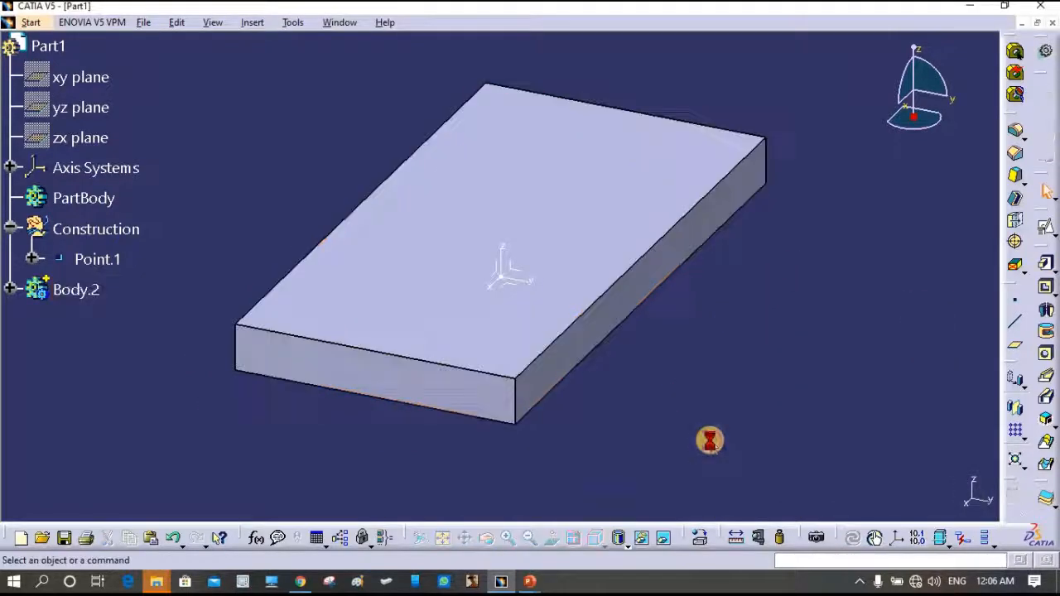
middle_drag(670, 417, 722, 411)
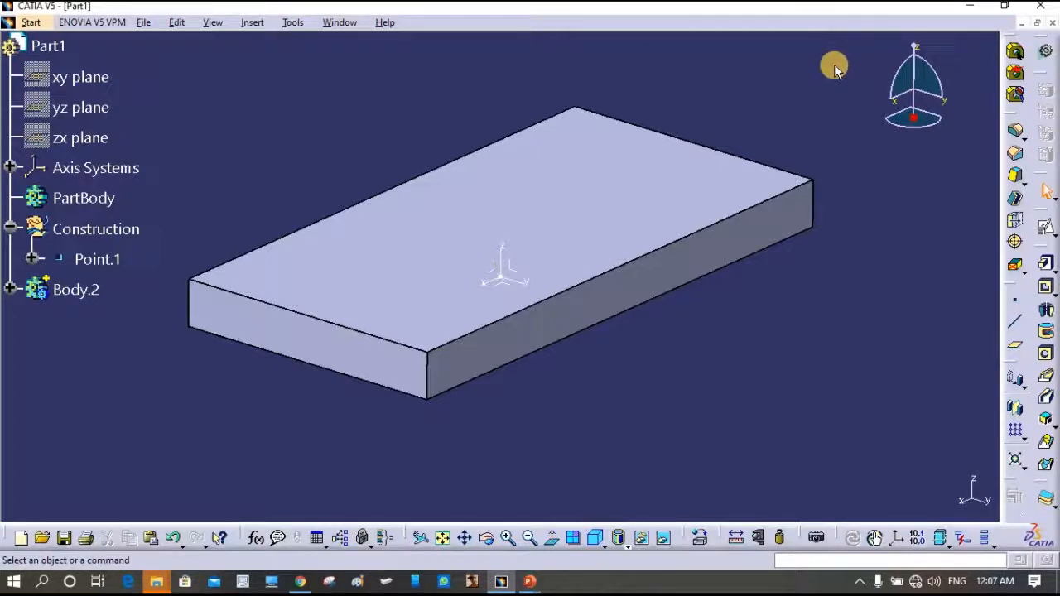
- Assemble Body.2 into PartBody as Assemble.1 and expand PartBody in the tree
right_click(65, 292)
mouse_move(132, 559)
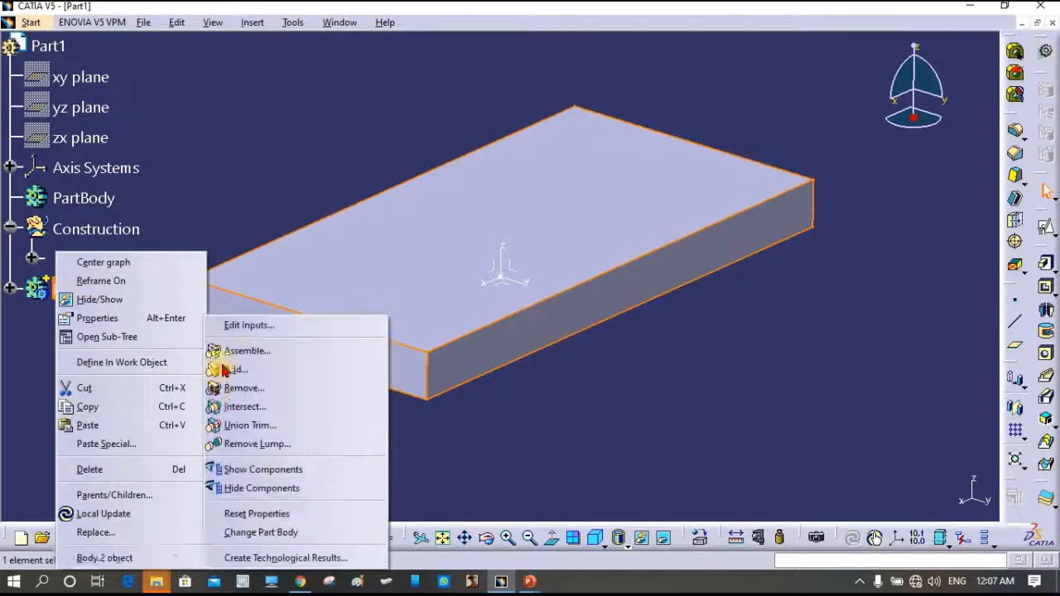
click(245, 350)
click(91, 198)
click(19, 225)
click(11, 198)
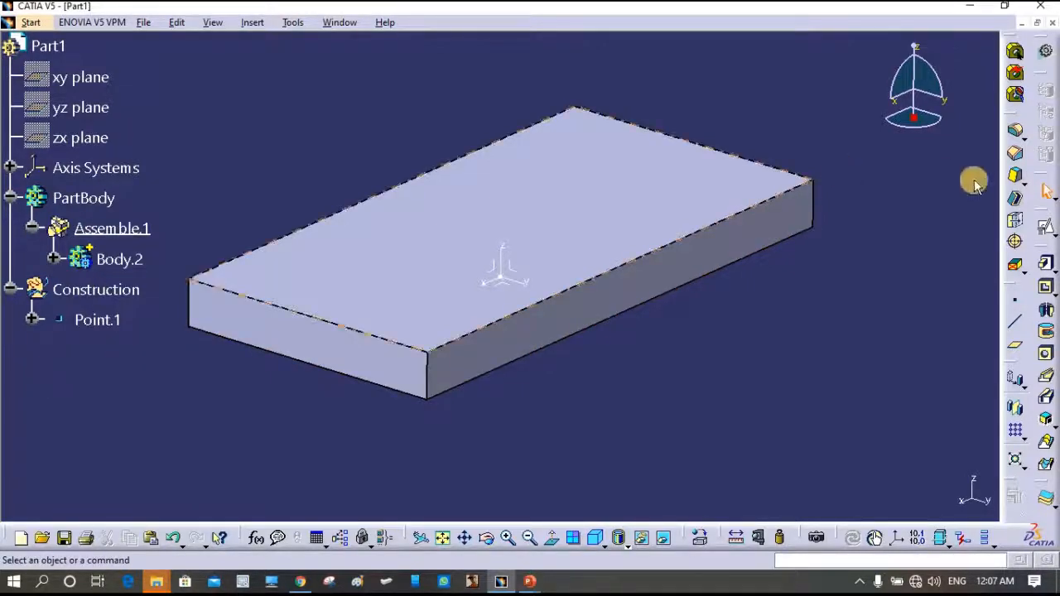
- Insert Body.3, accepting the warning, and cancel a trial Rib definition
click(255, 26)
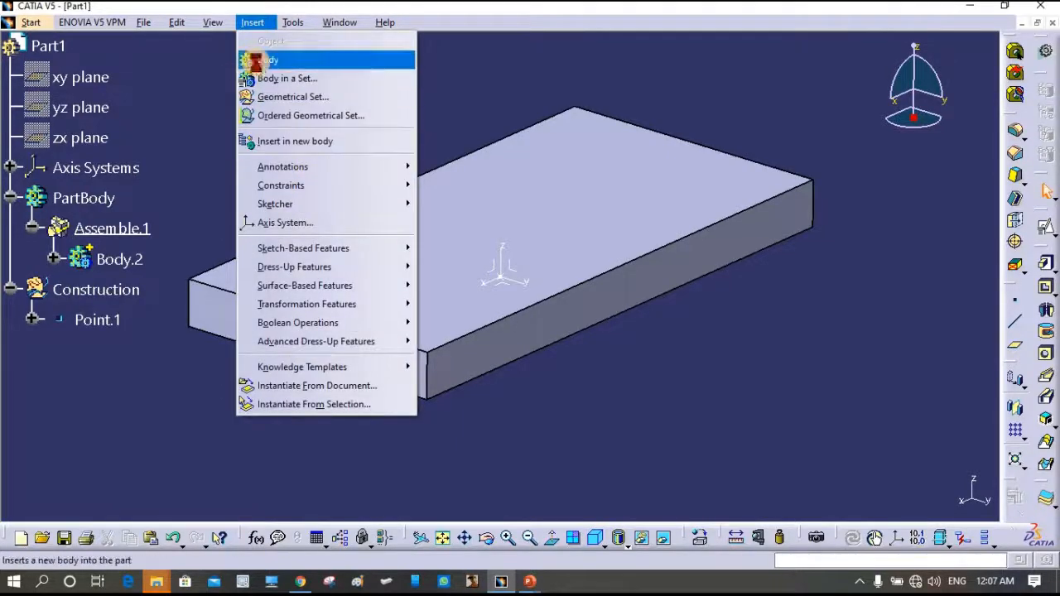
click(251, 59)
click(650, 324)
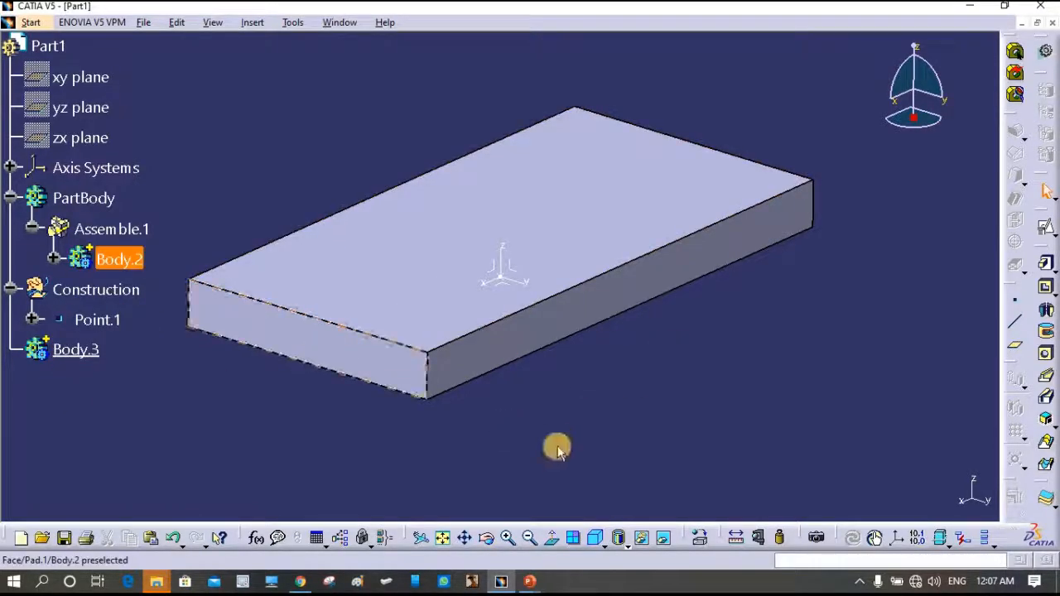
click(1048, 381)
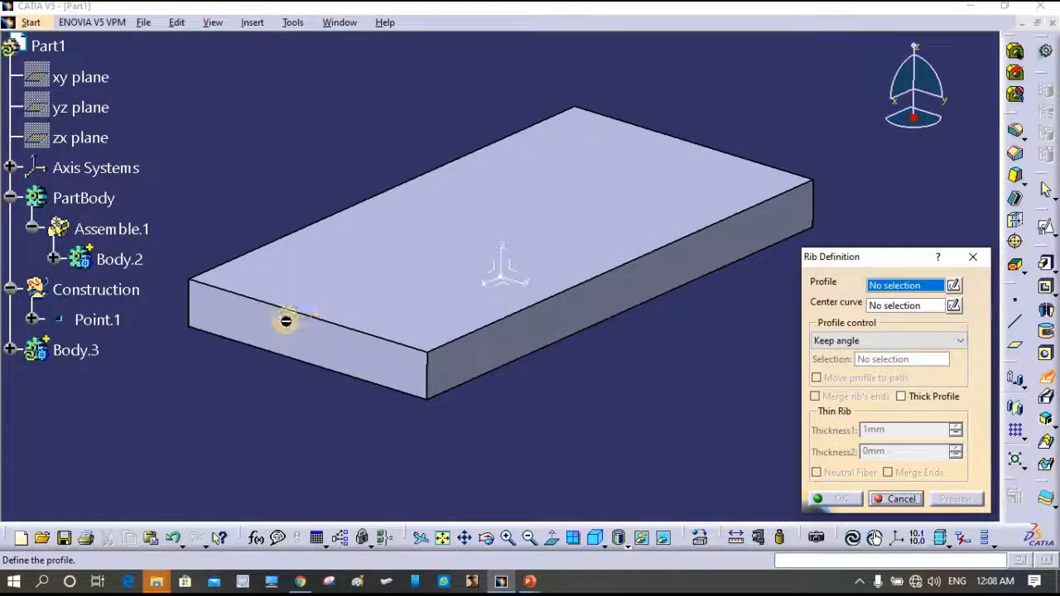
click(901, 498)
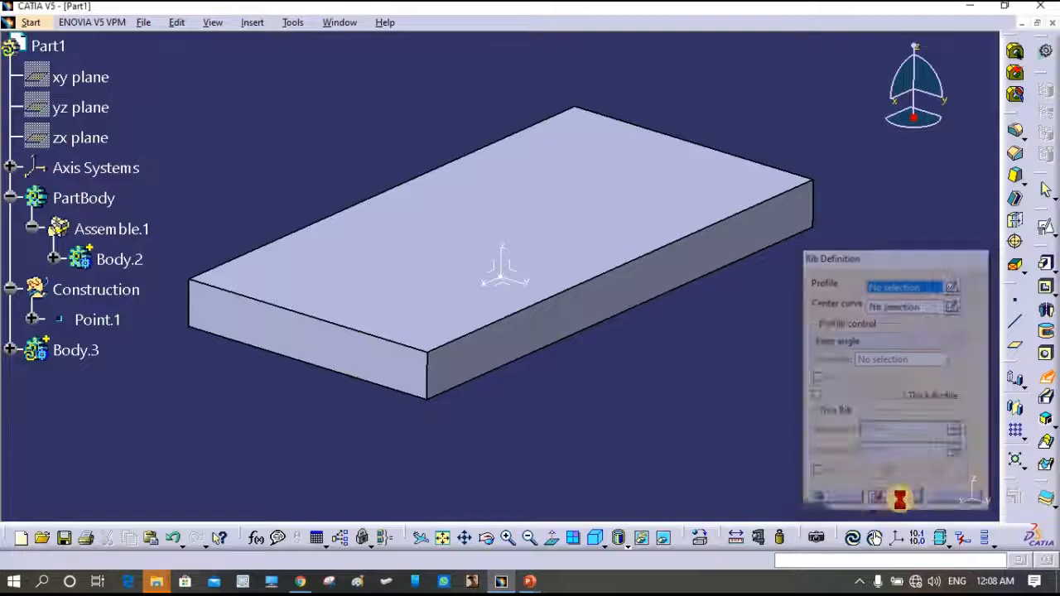
- Define Construction as the work object and begin creating a new plane
click(96, 289)
right_click(96, 289)
click(152, 362)
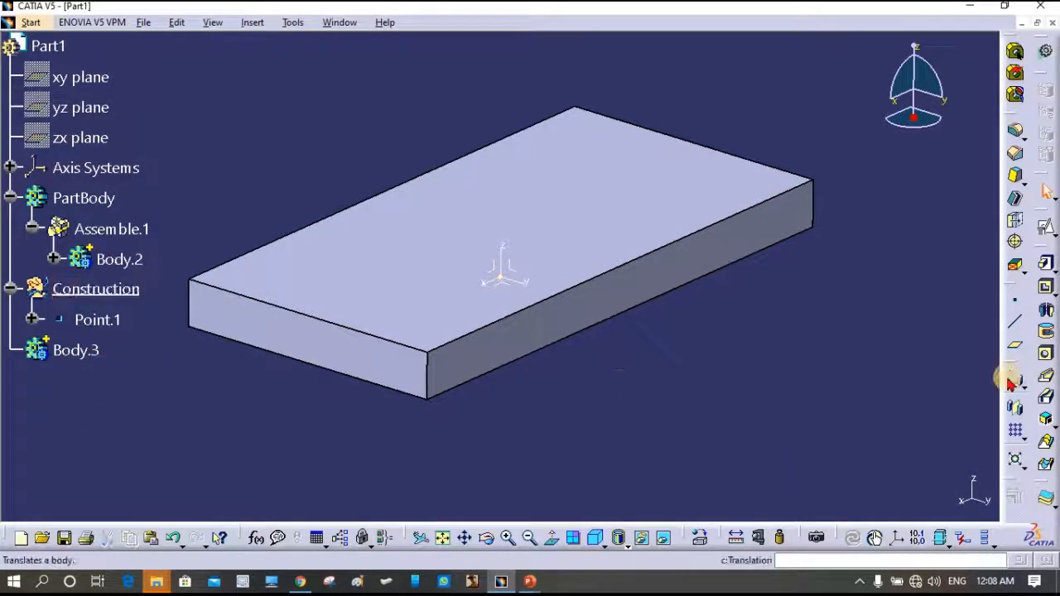
click(1017, 351)
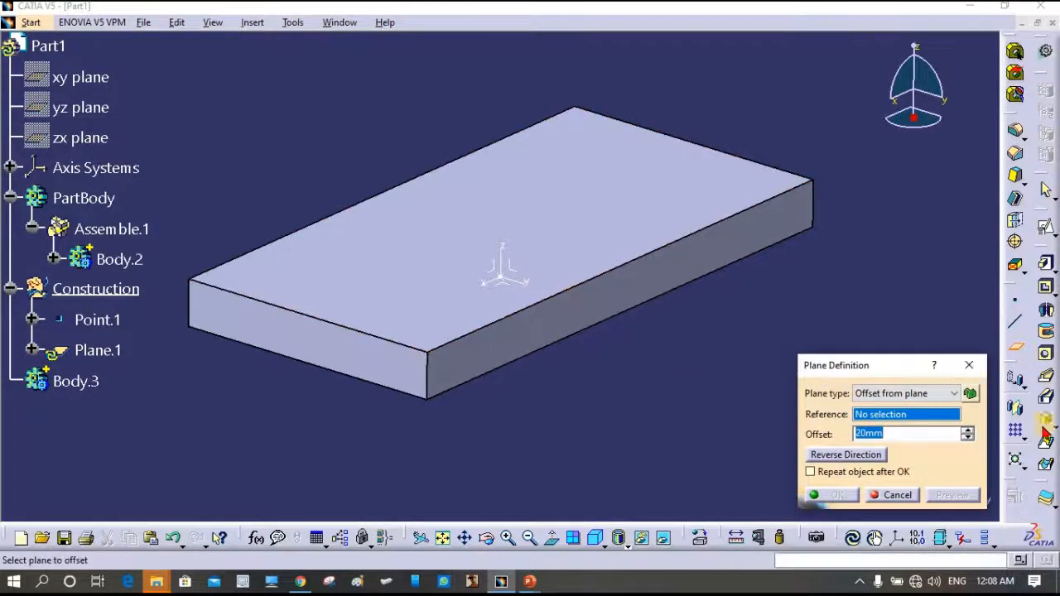
- Create Plane.1 as an offset-from-plane of Axis System.1's YZ plane
click(926, 394)
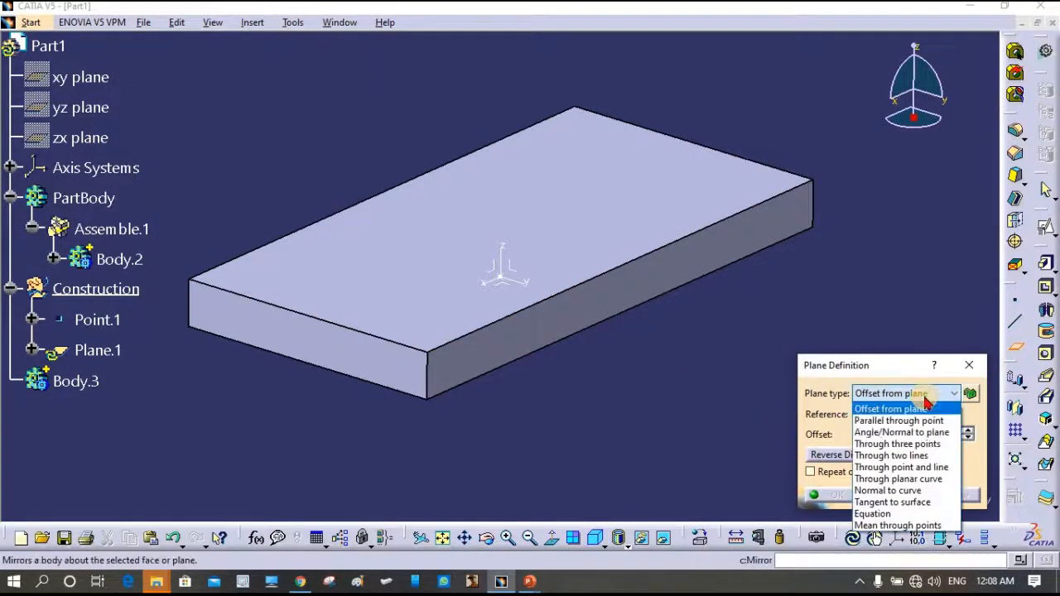
click(866, 410)
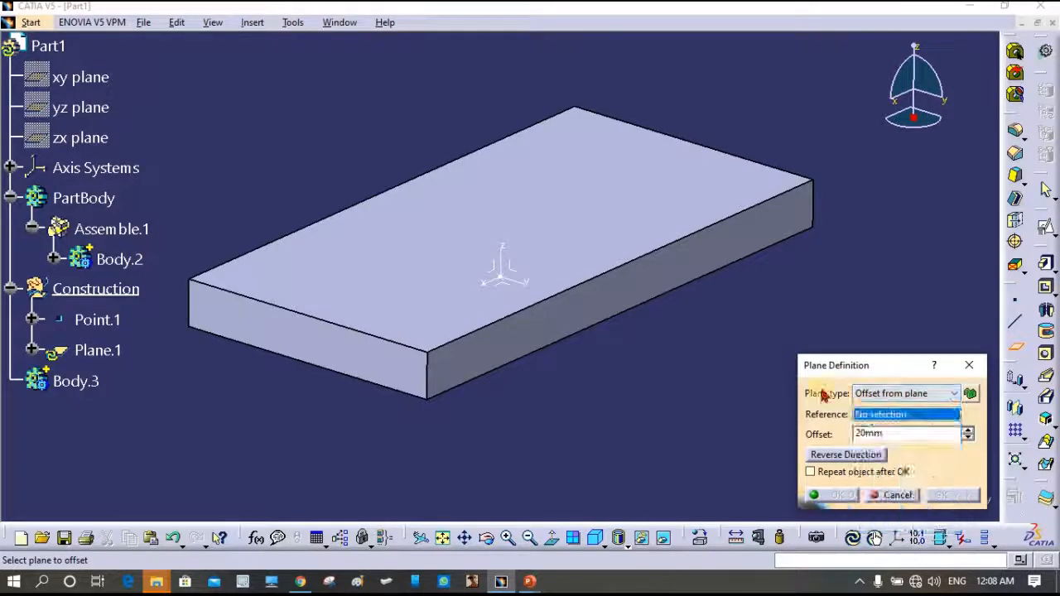
click(511, 267)
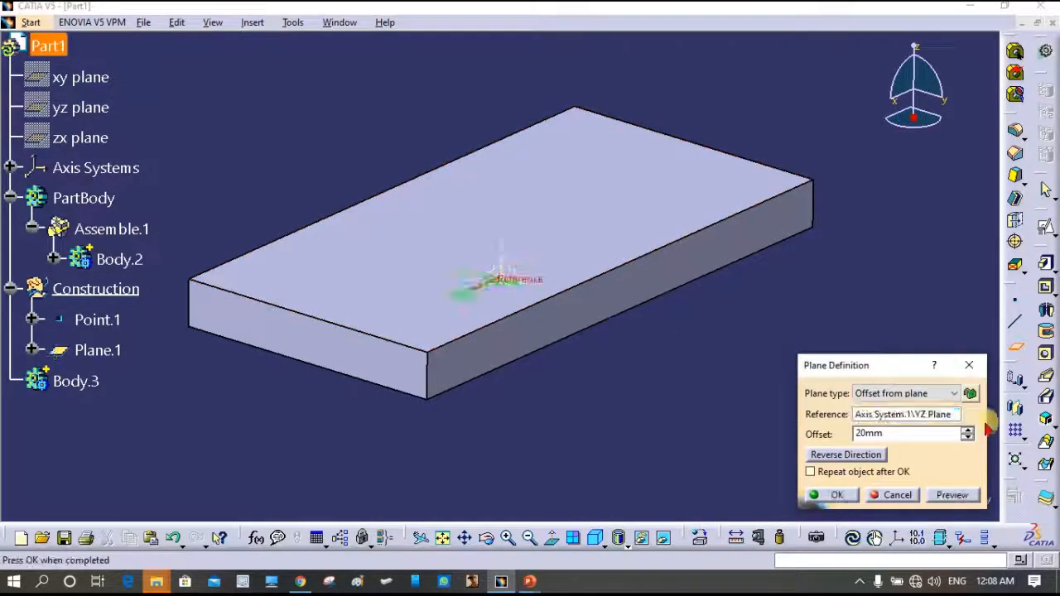
double_click(870, 433)
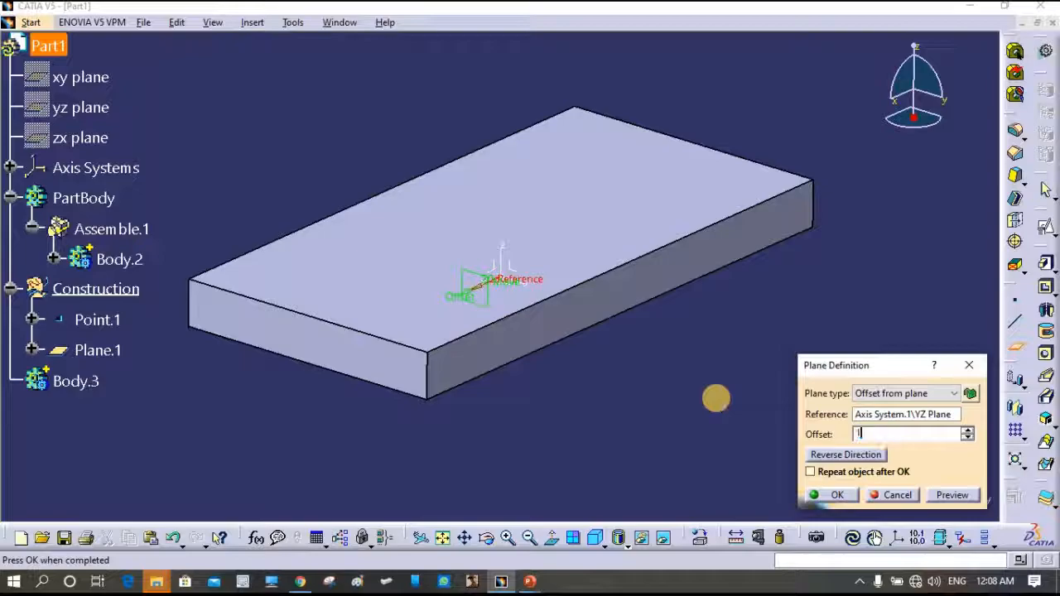
click(836, 496)
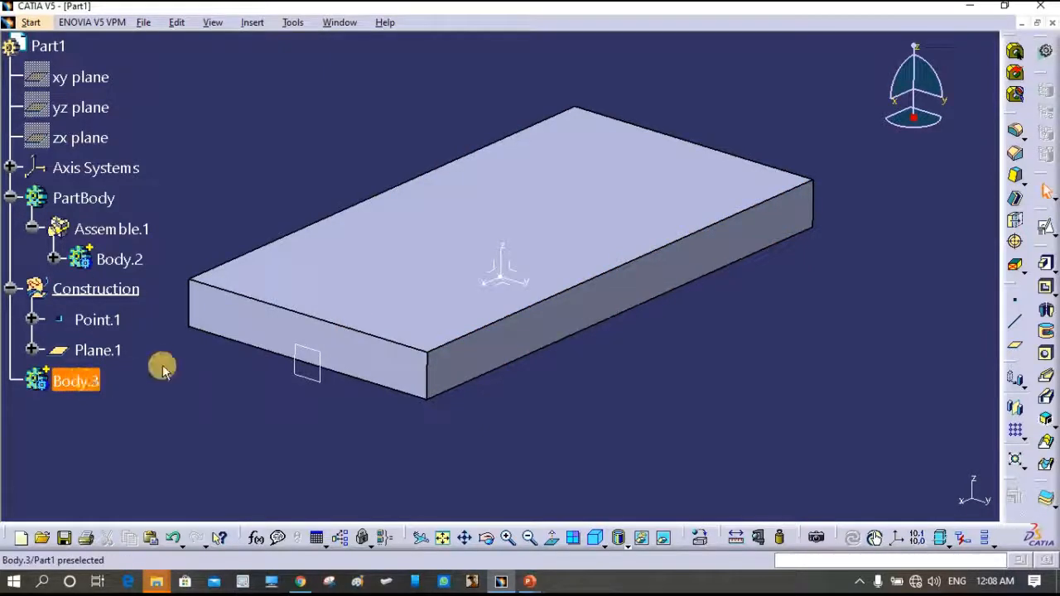
- Make Body.3 the work object and open a positioned sketch on Plane.1
right_click(68, 382)
click(177, 197)
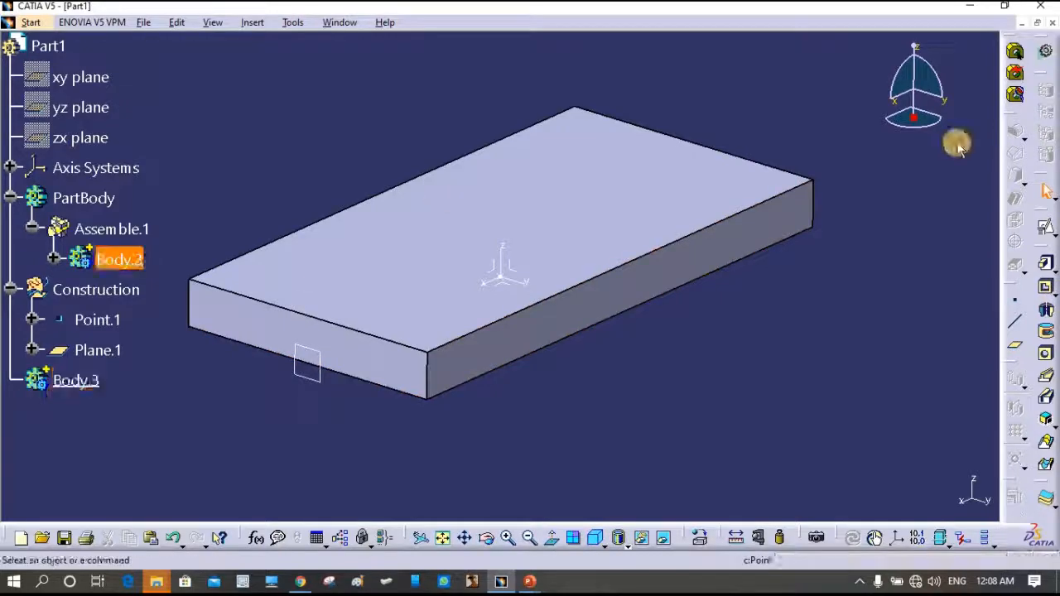
click(1045, 228)
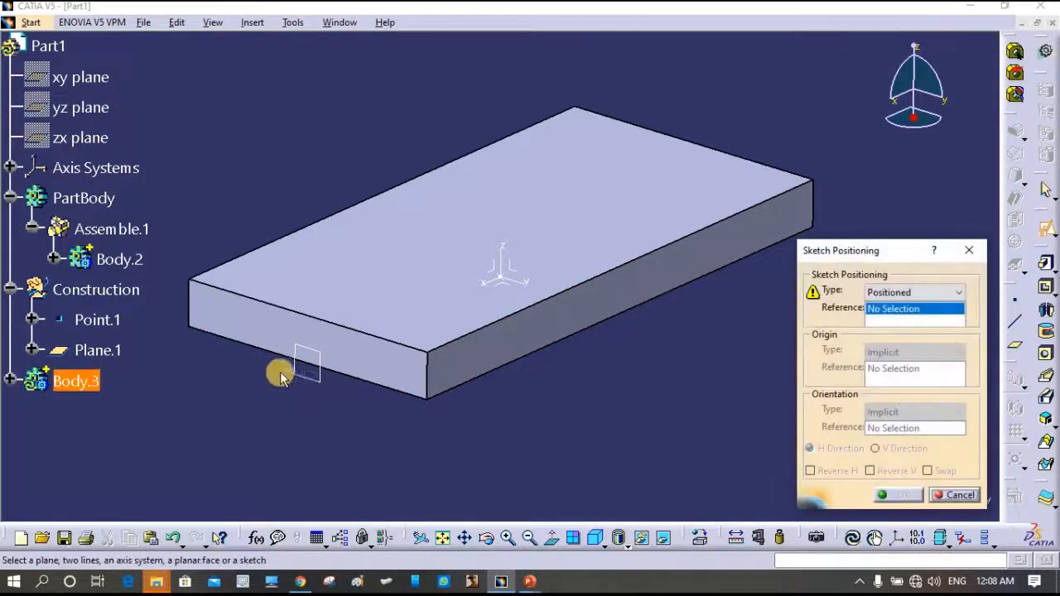
click(308, 366)
click(899, 495)
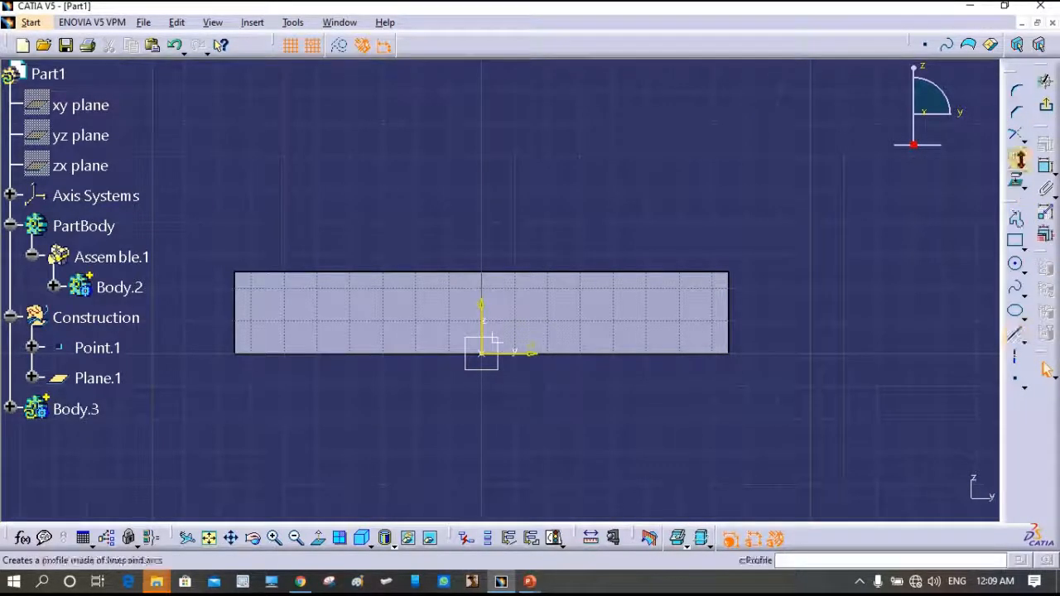
- Draw a closed 40 × 40 mm square profile across the slab edge and select its bottom line
click(1015, 218)
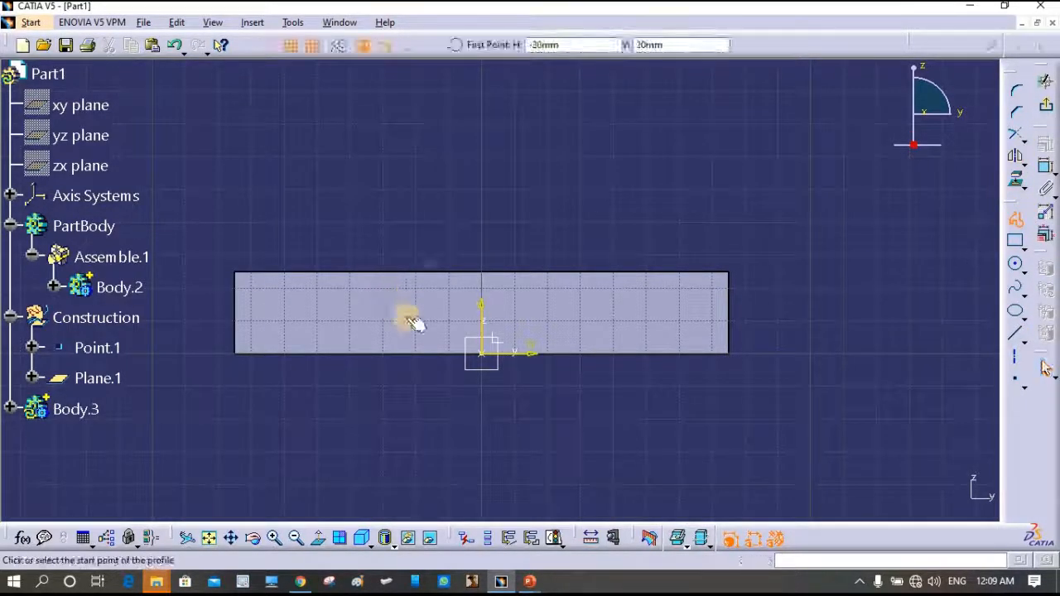
click(416, 320)
click(415, 191)
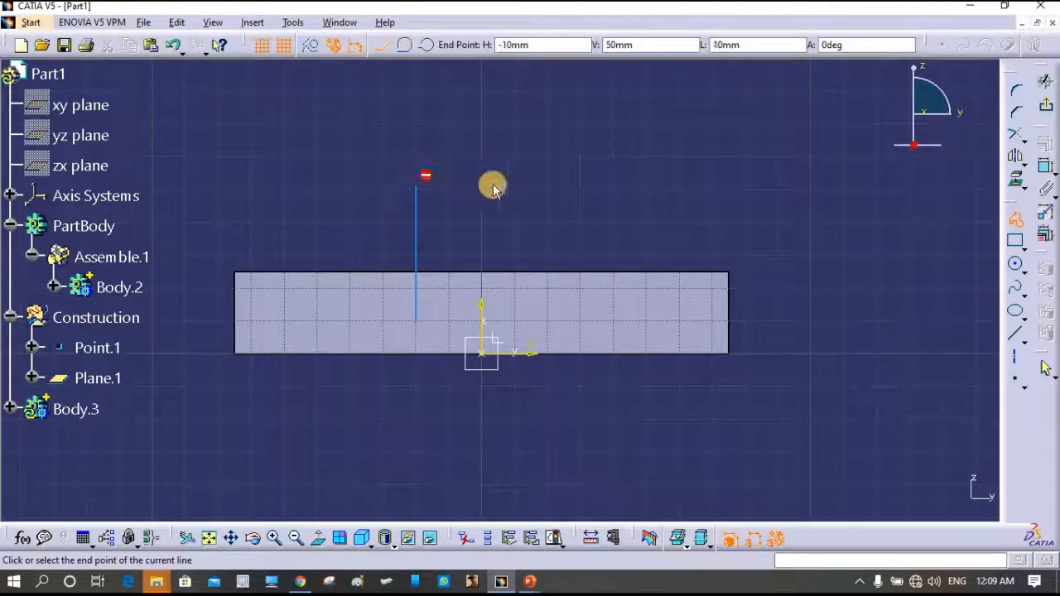
click(547, 191)
click(547, 320)
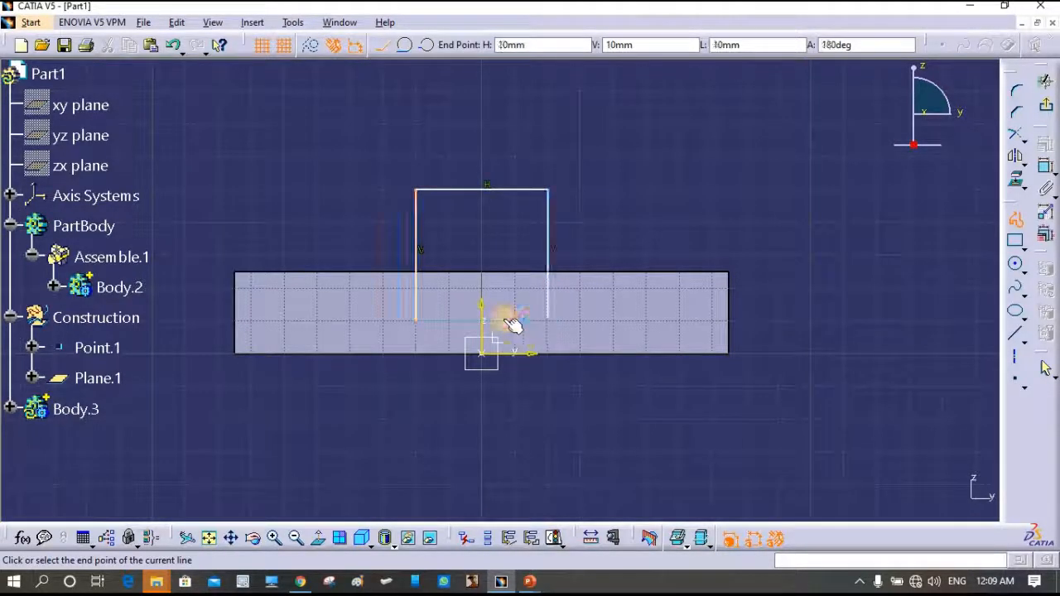
click(416, 321)
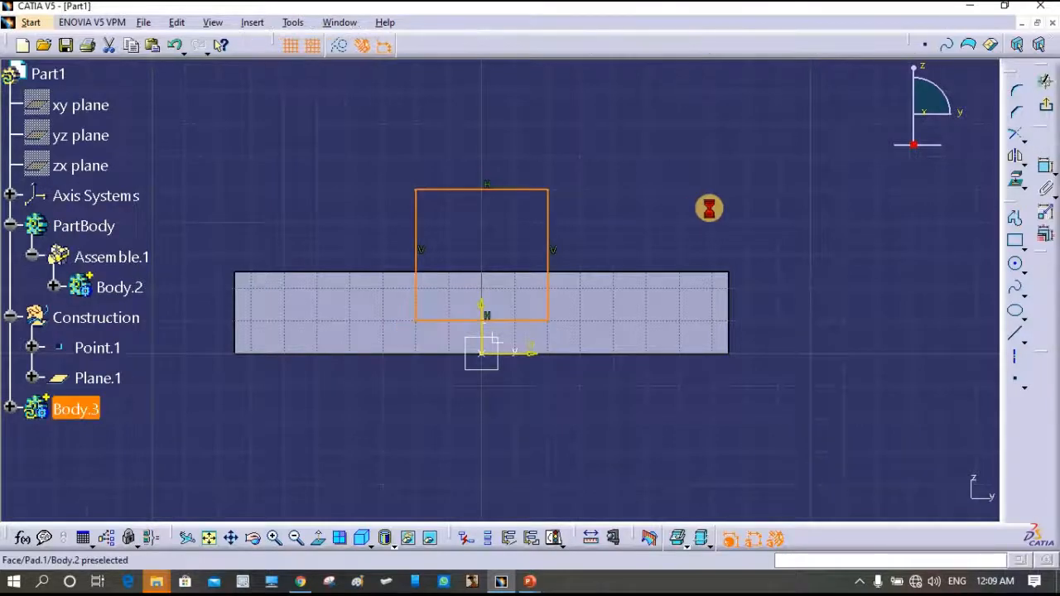
click(535, 320)
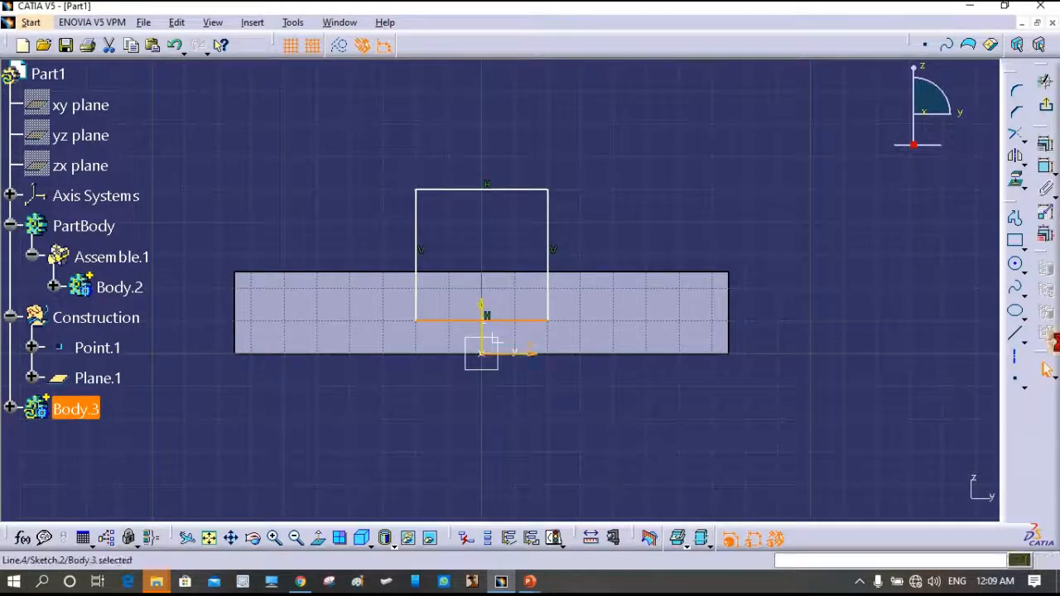
- Make the square's left and right sides symmetric about the vertical axis
click(1045, 170)
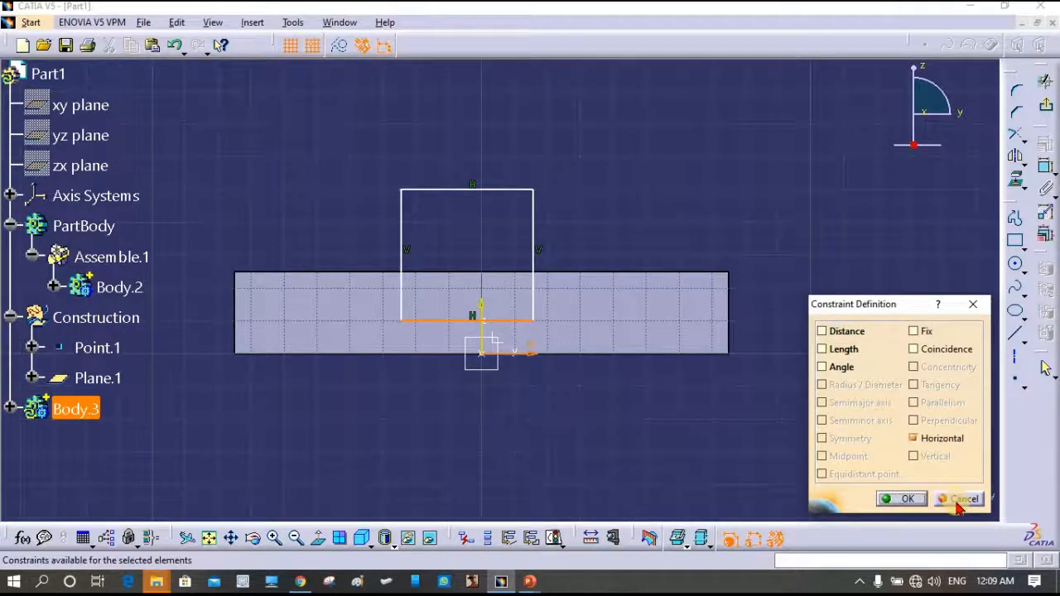
click(958, 500)
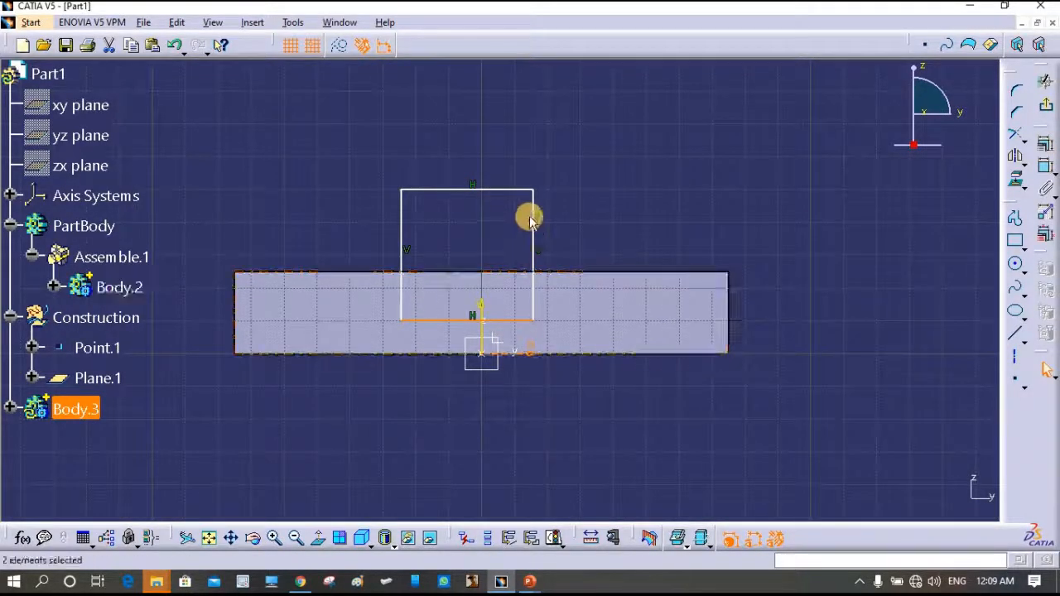
click(534, 207)
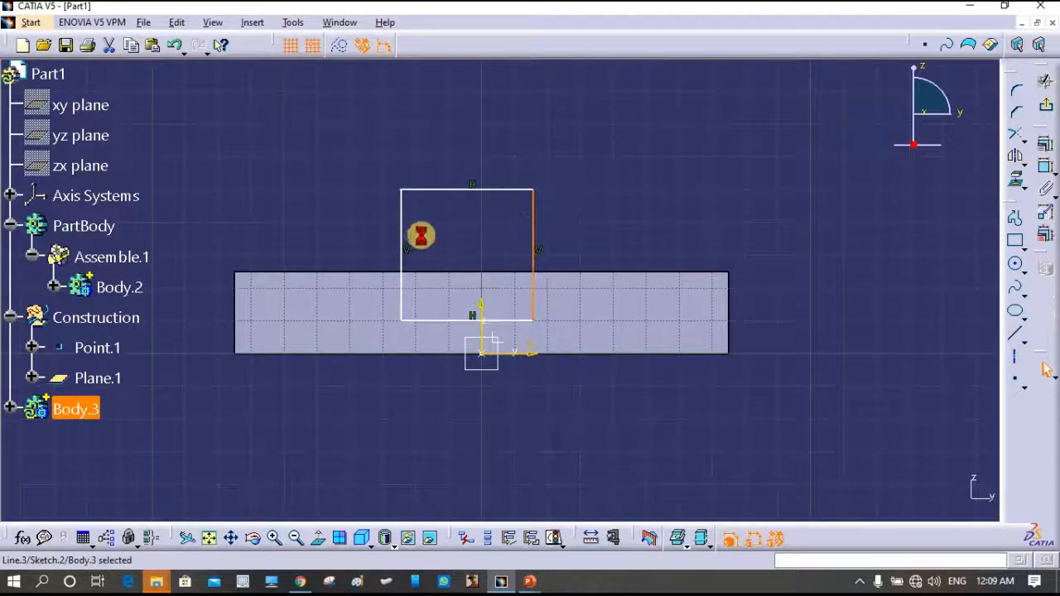
ctrl+click(404, 214)
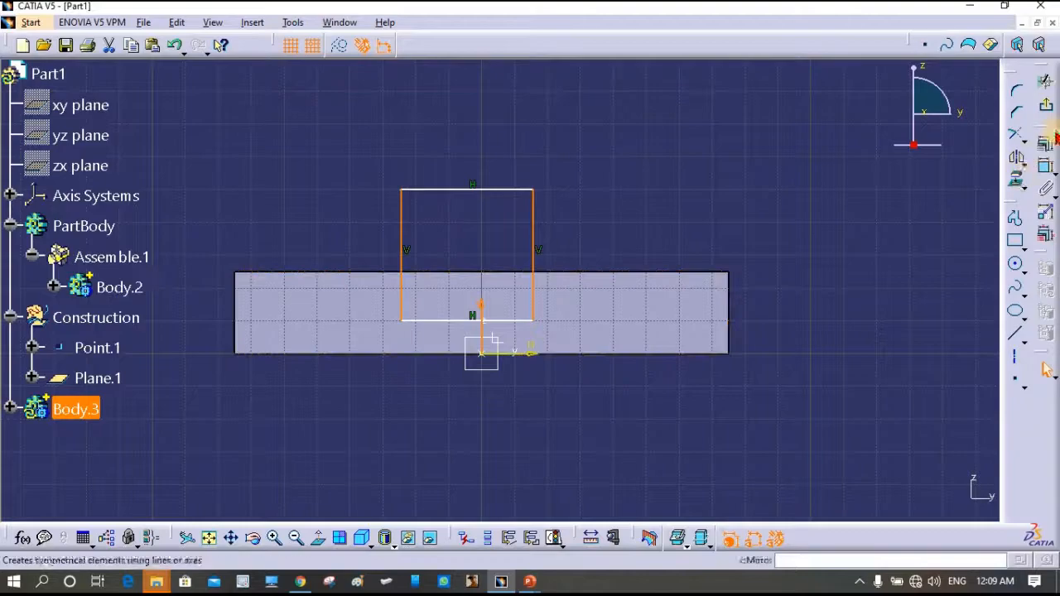
click(1045, 142)
click(839, 439)
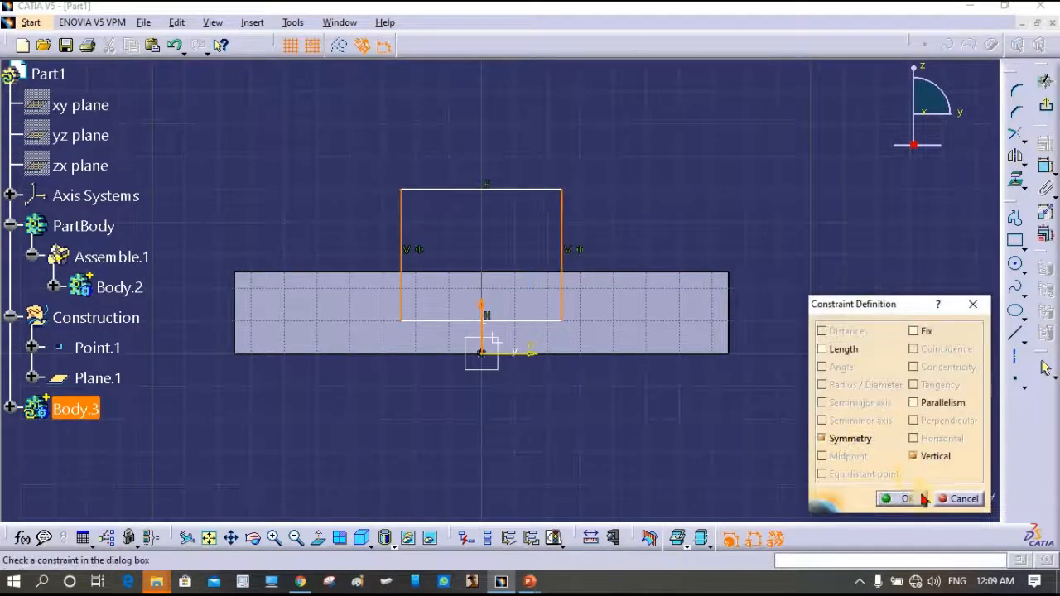
click(914, 497)
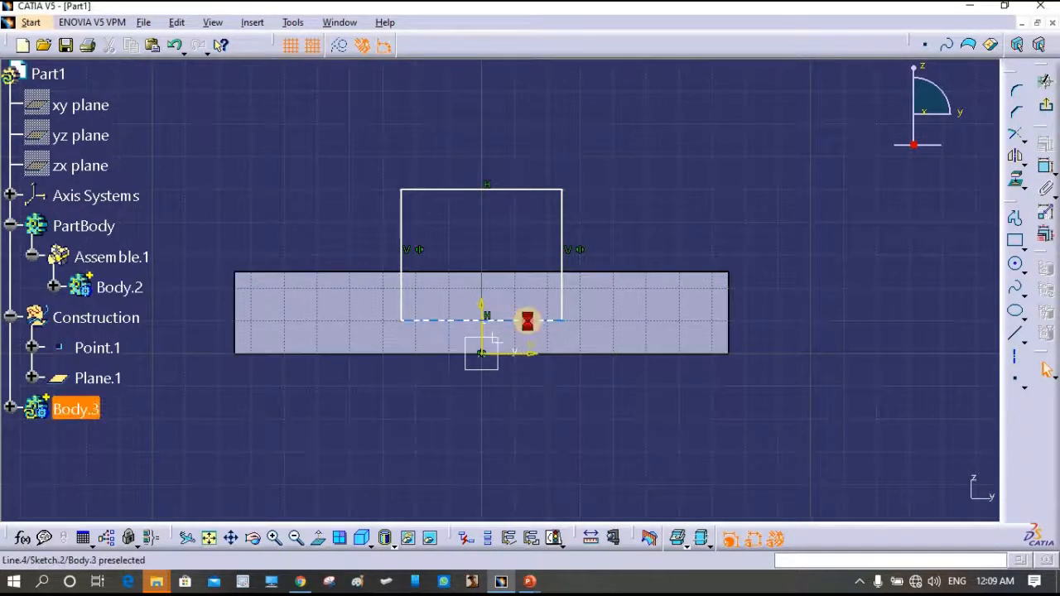
- Dimension the square: bottom 10 above the slab bottom, height 40, width 40
click(1026, 169)
click(707, 355)
click(804, 336)
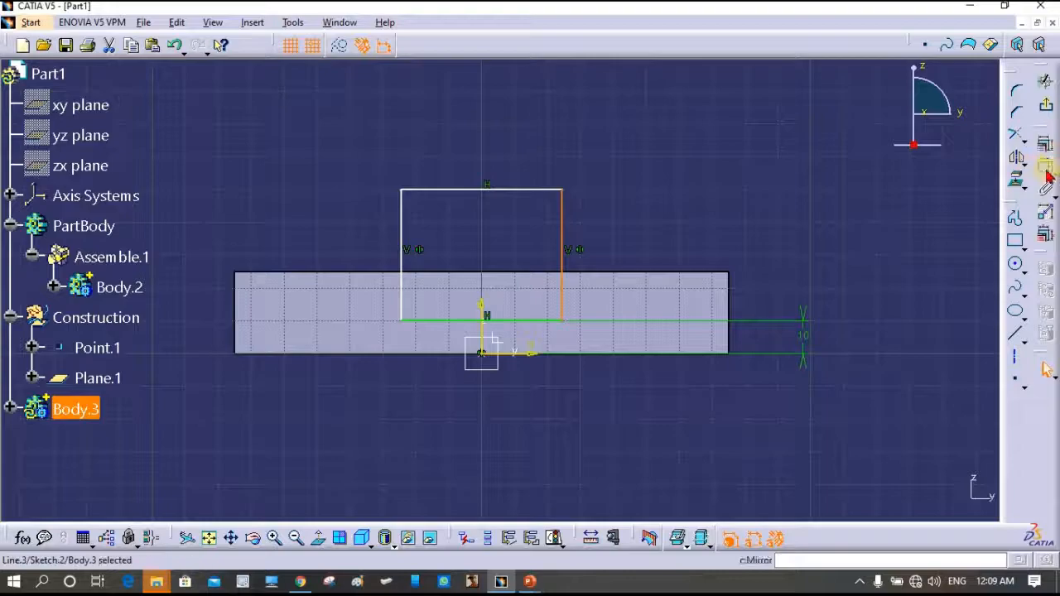
click(807, 241)
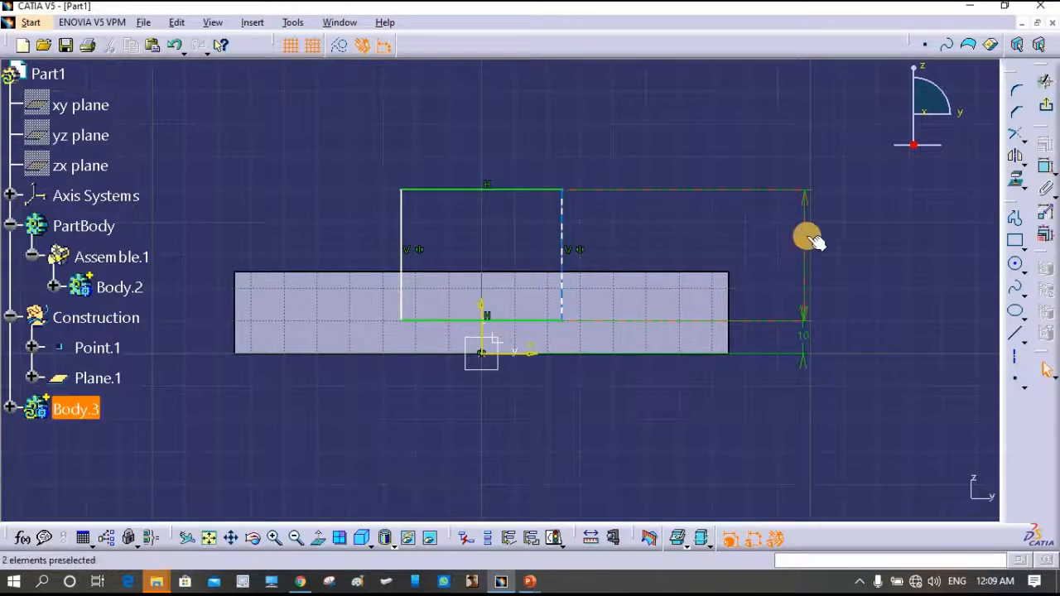
click(520, 192)
click(1043, 167)
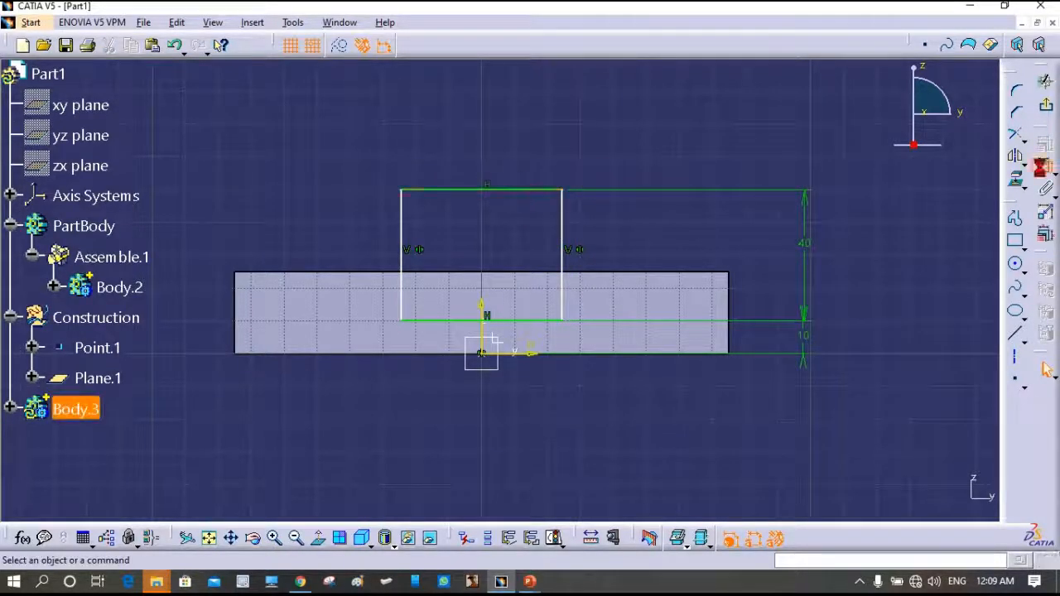
click(492, 120)
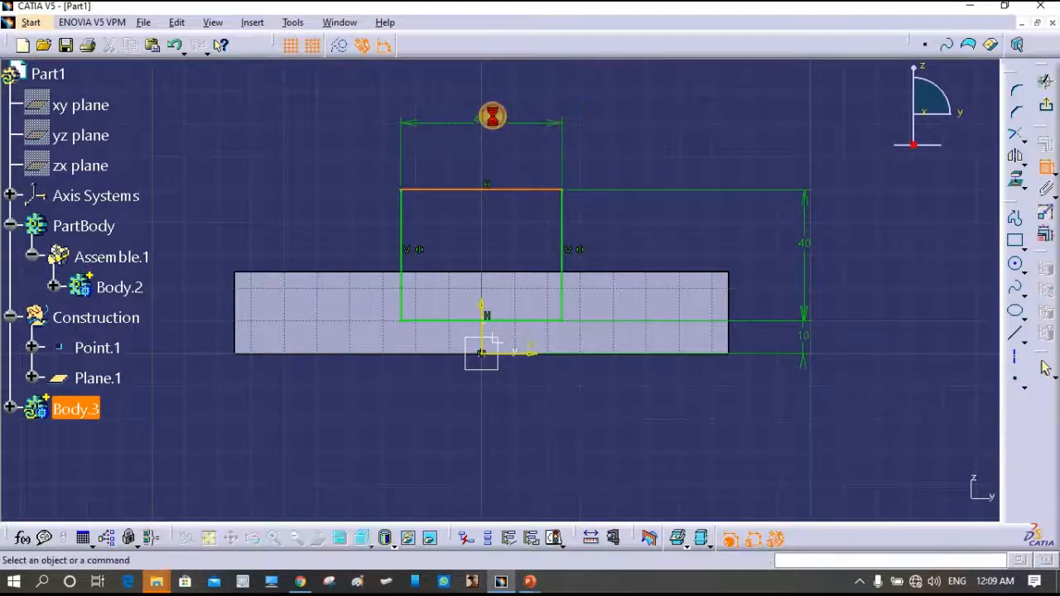
double_click(492, 116)
text(40)
key(Return)
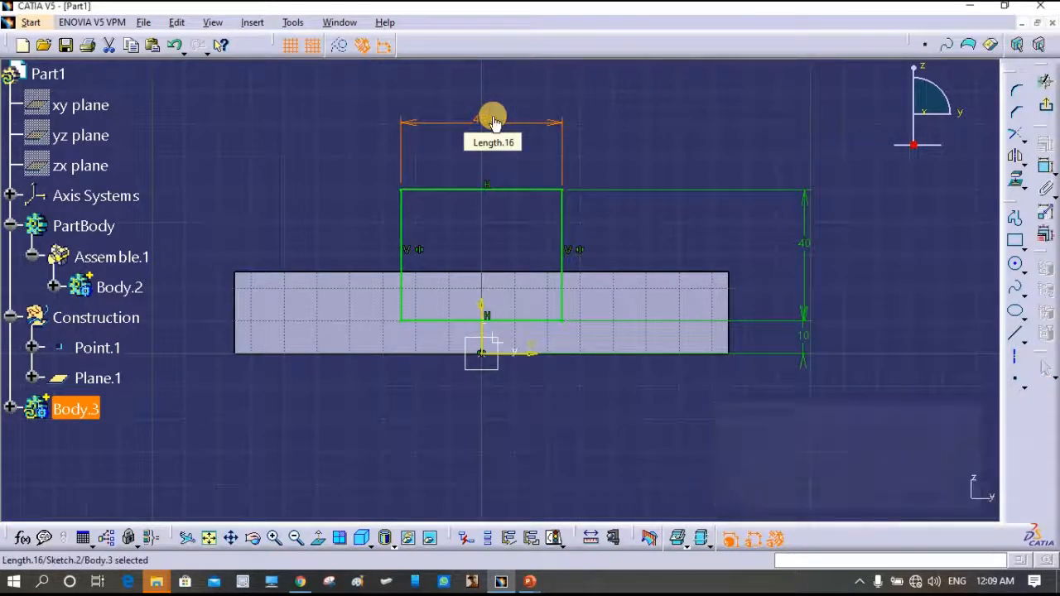
- Verify the sketch is fully constrained and zoom out to see the whole slab
click(555, 539)
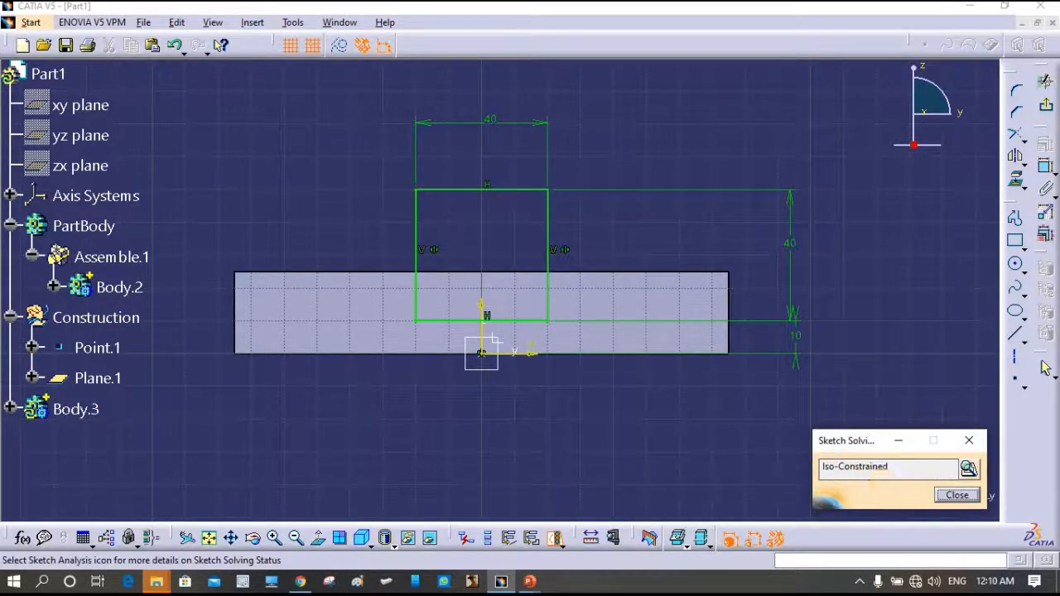
click(1046, 106)
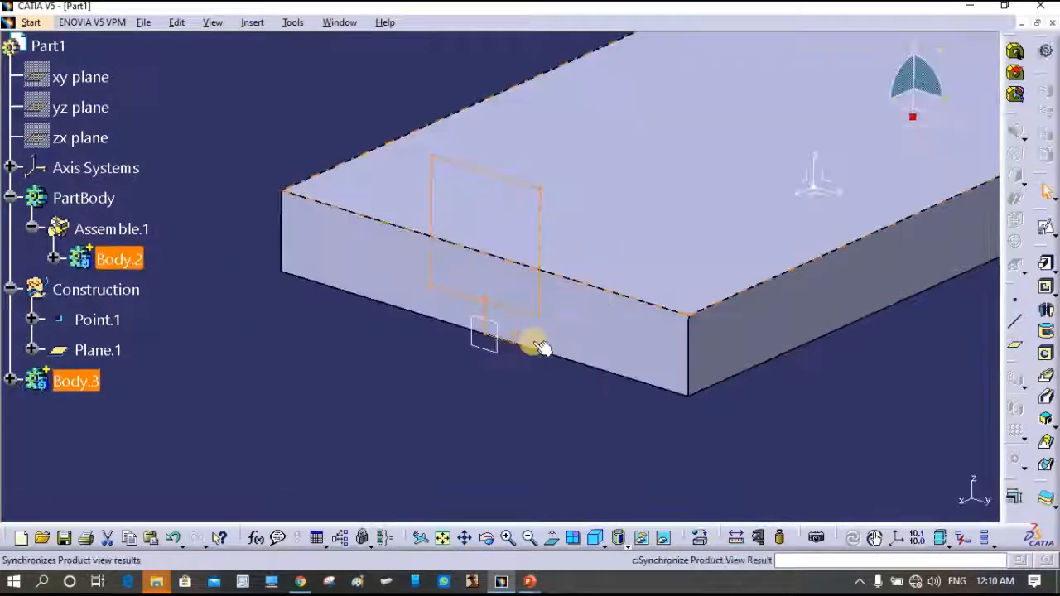
middle_drag(530, 375, 518, 445)
click(750, 339)
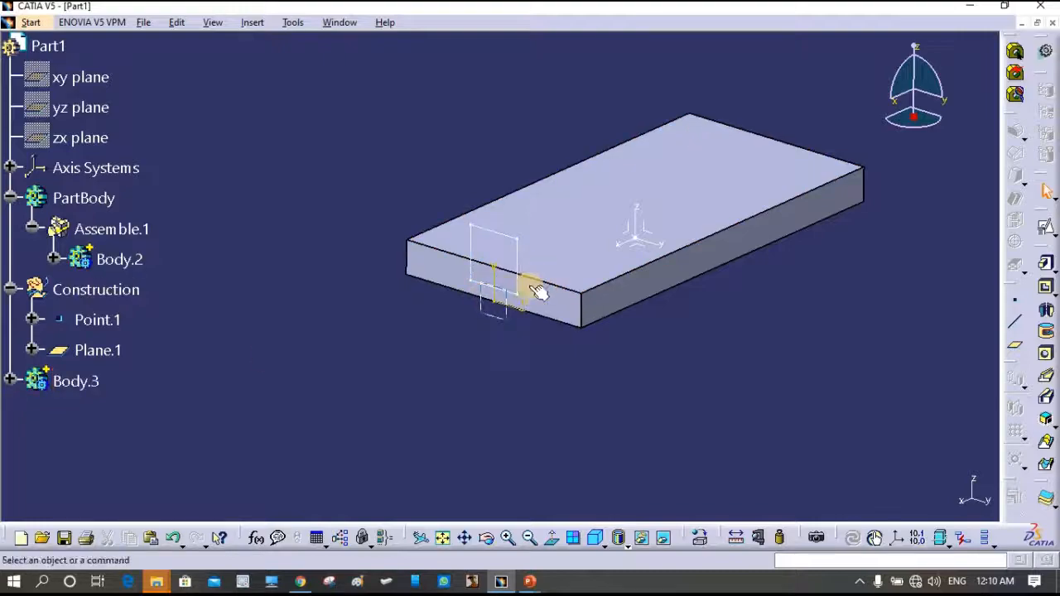
- Define Construction as the work object and position a new sketch on ZX with Reverse H
right_click(79, 290)
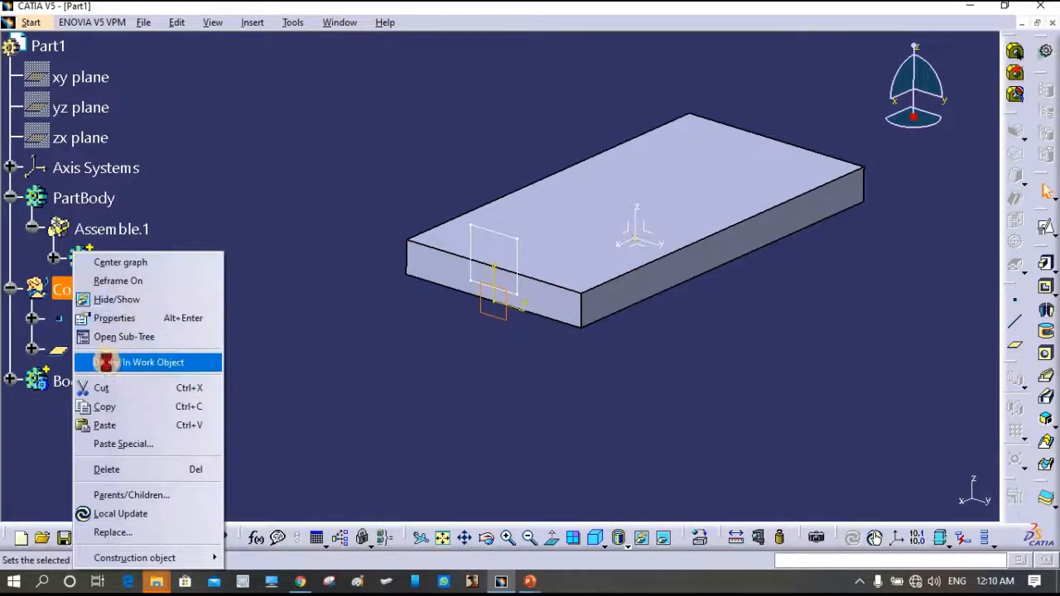
click(116, 362)
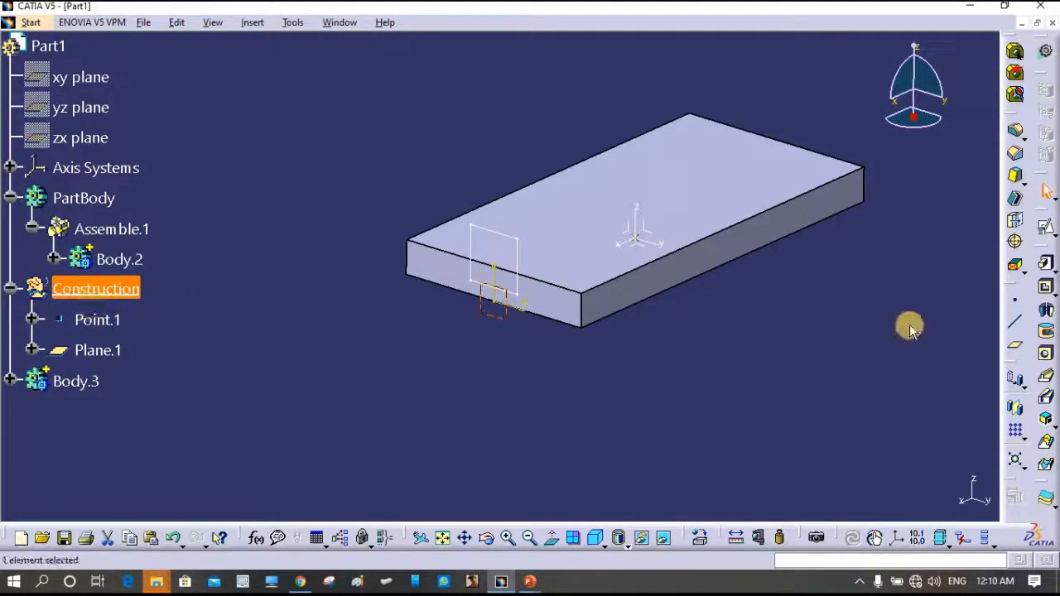
click(1012, 238)
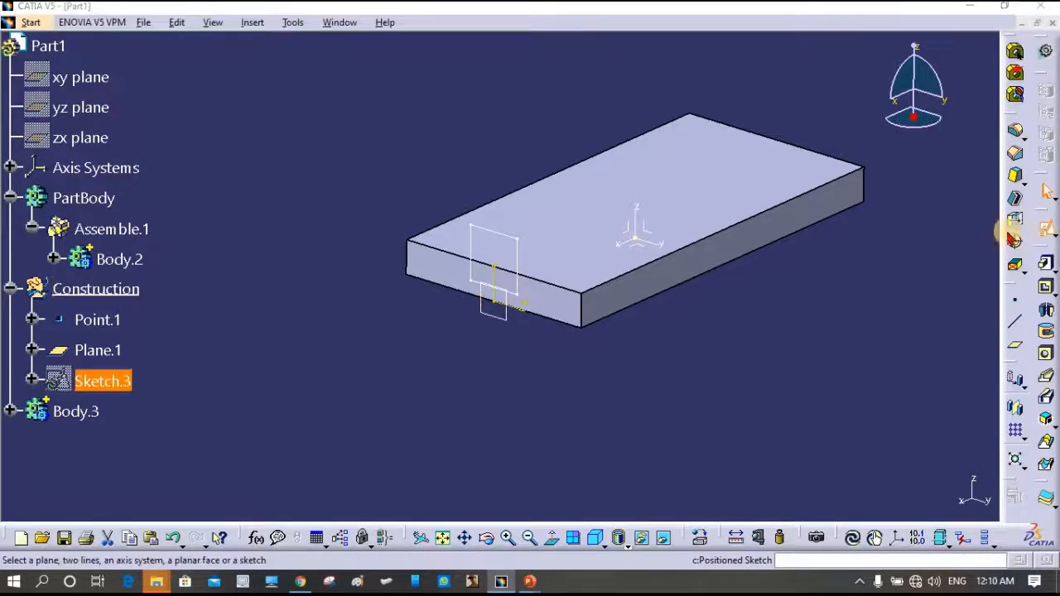
click(624, 230)
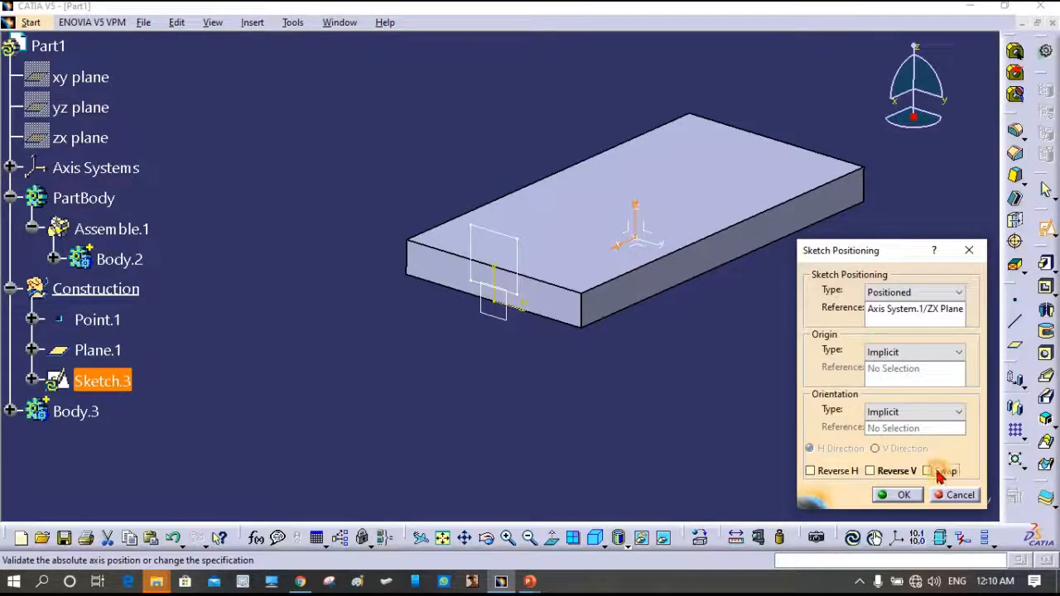
click(811, 470)
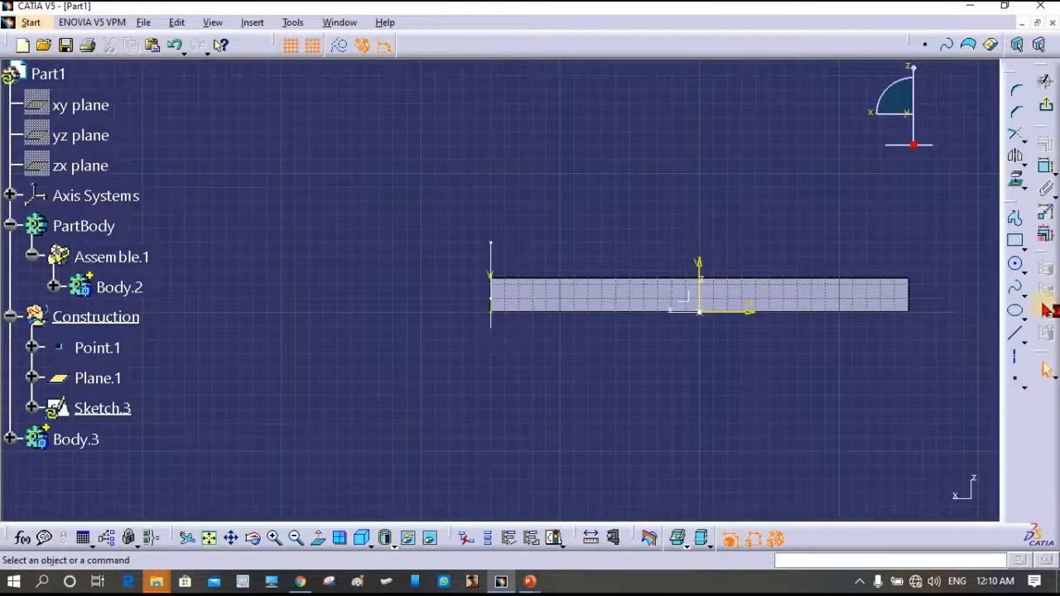
- Draw a horizontal line across the slab, constrained to 300 mm long and 50 mm above the axis
click(1015, 333)
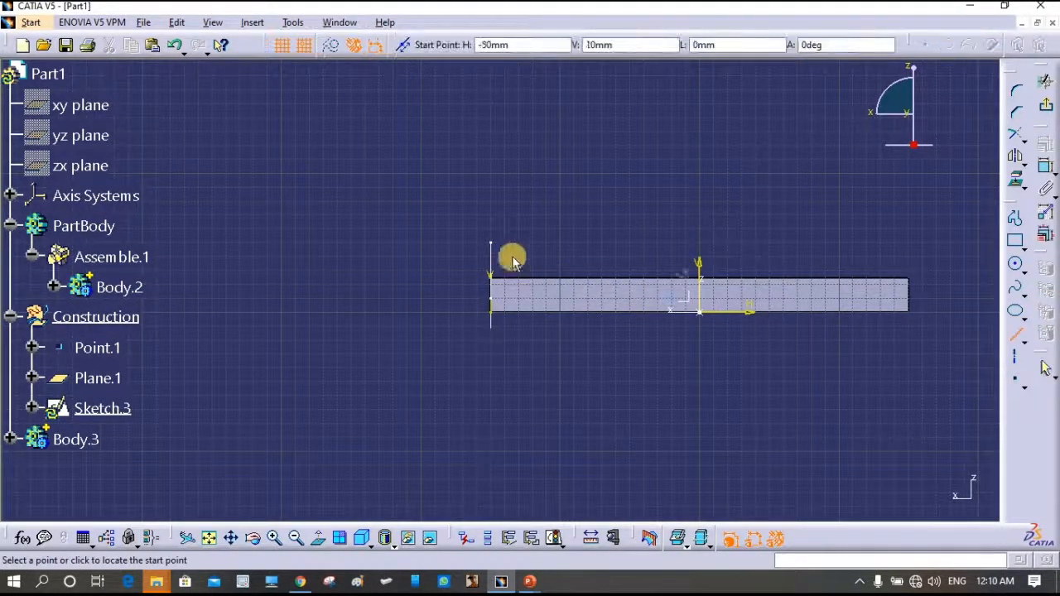
click(492, 243)
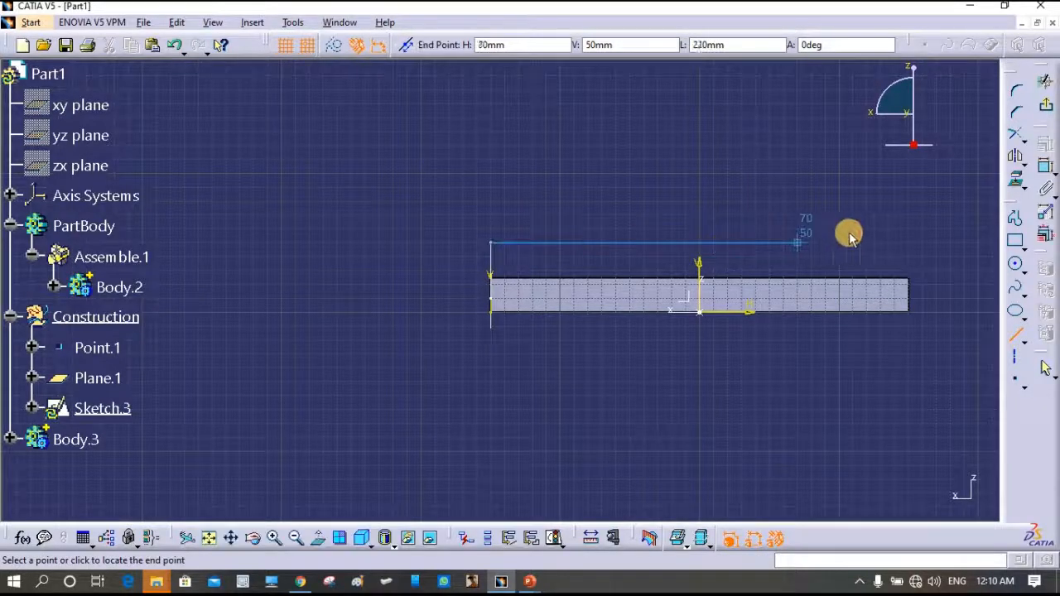
click(908, 243)
click(1045, 167)
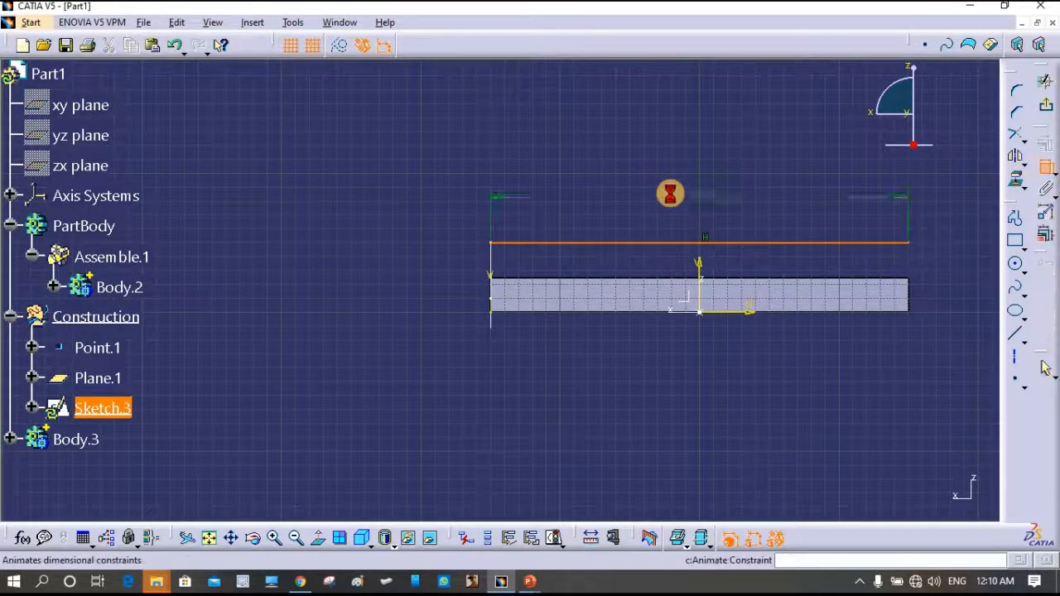
click(698, 192)
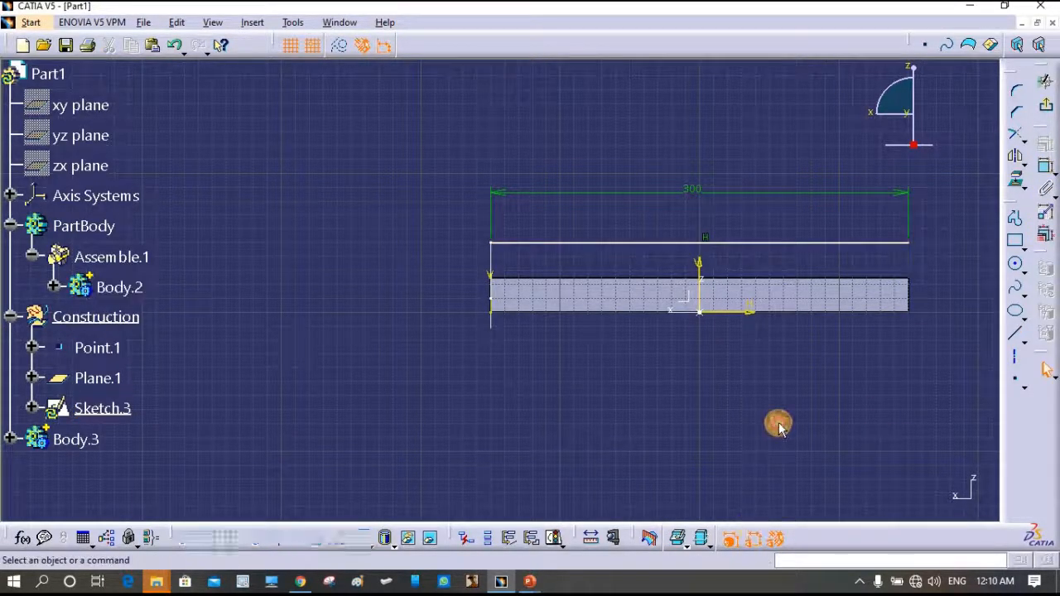
click(638, 243)
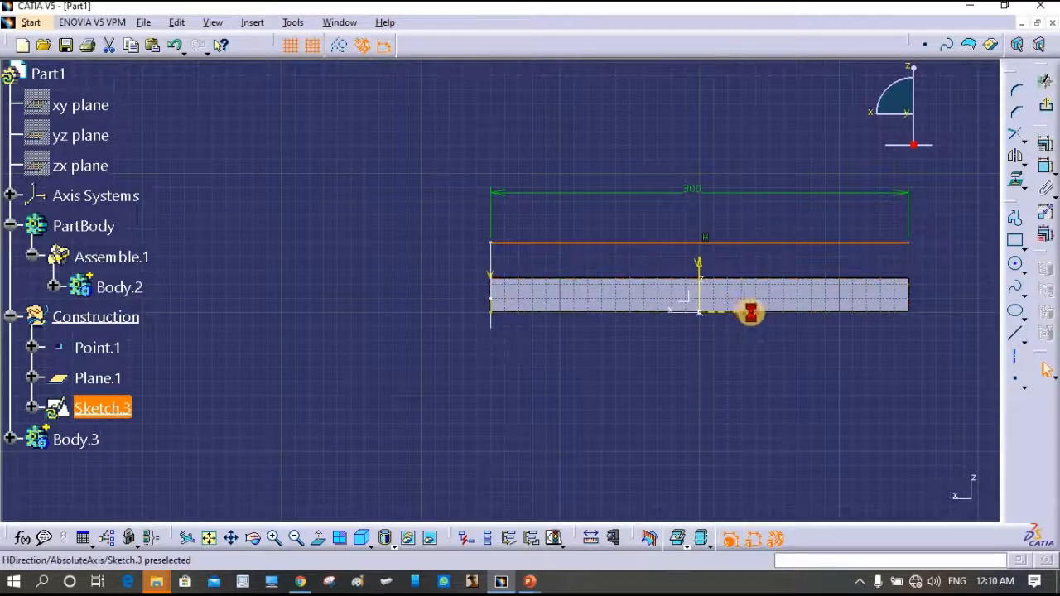
click(1045, 170)
click(426, 280)
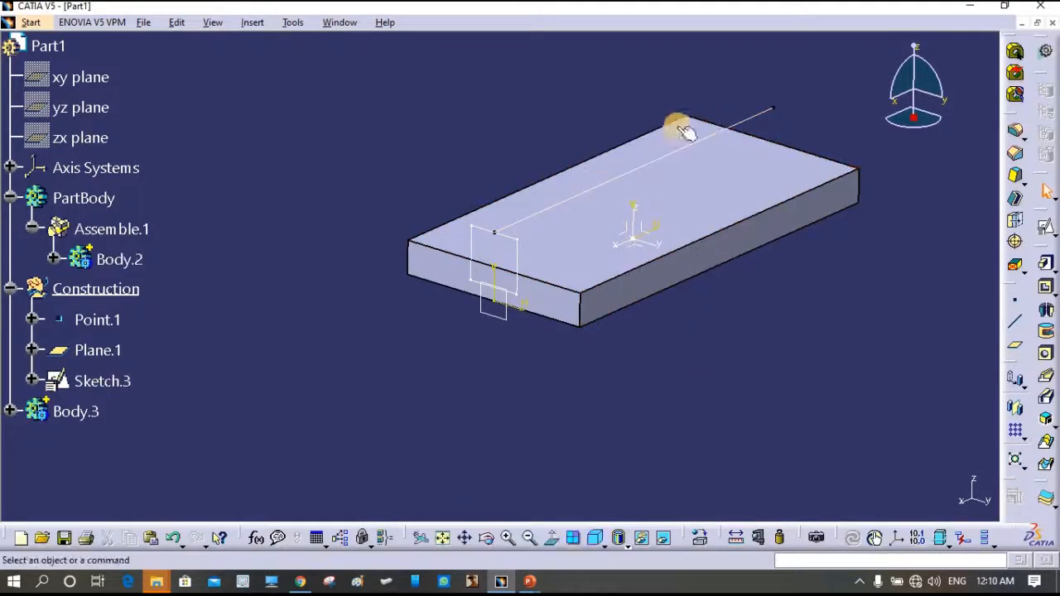
- Define Body.3 as the work object
click(523, 248)
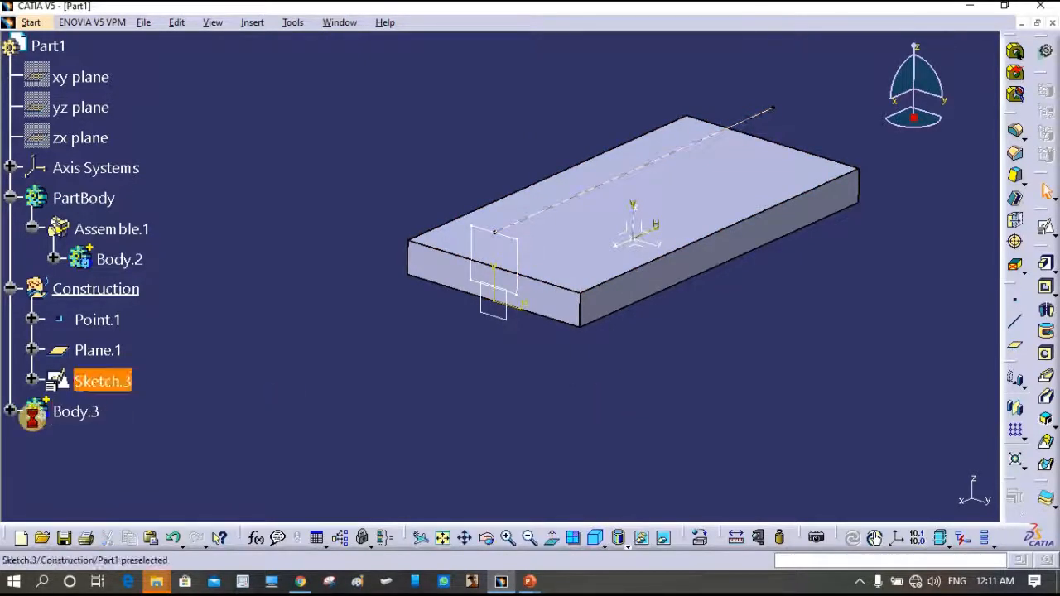
right_click(77, 410)
click(161, 207)
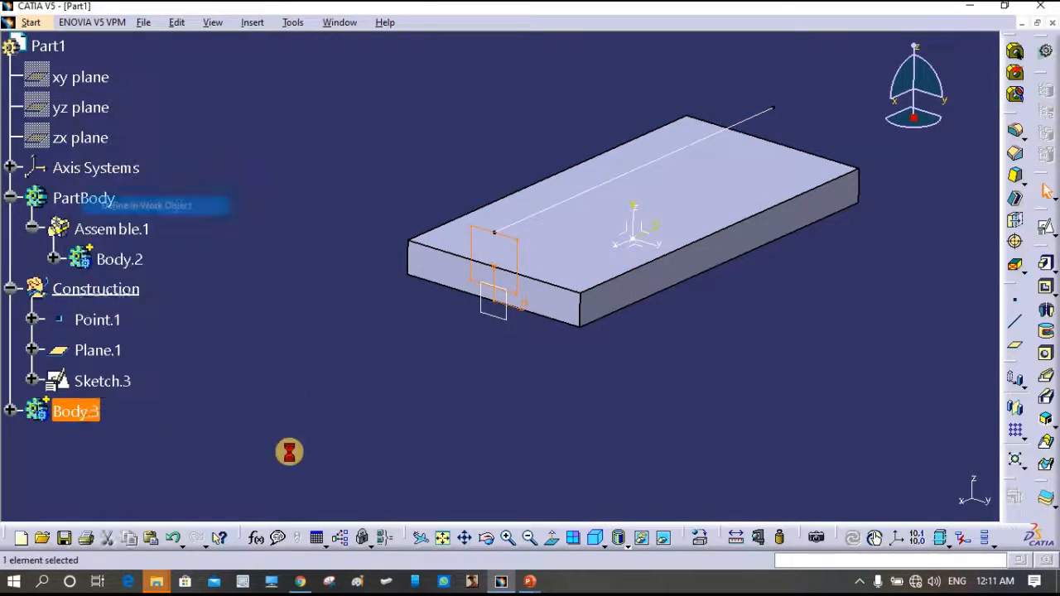
- Create a rib with Sketch.2 as profile and Sketch.3 as center curve, then orbit to inspect
click(1046, 379)
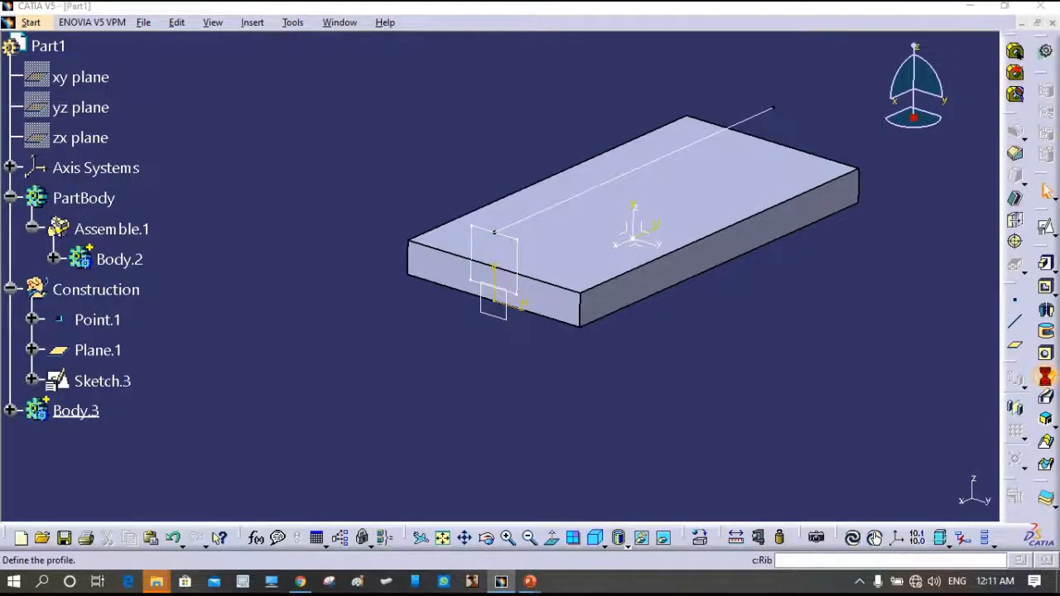
click(524, 254)
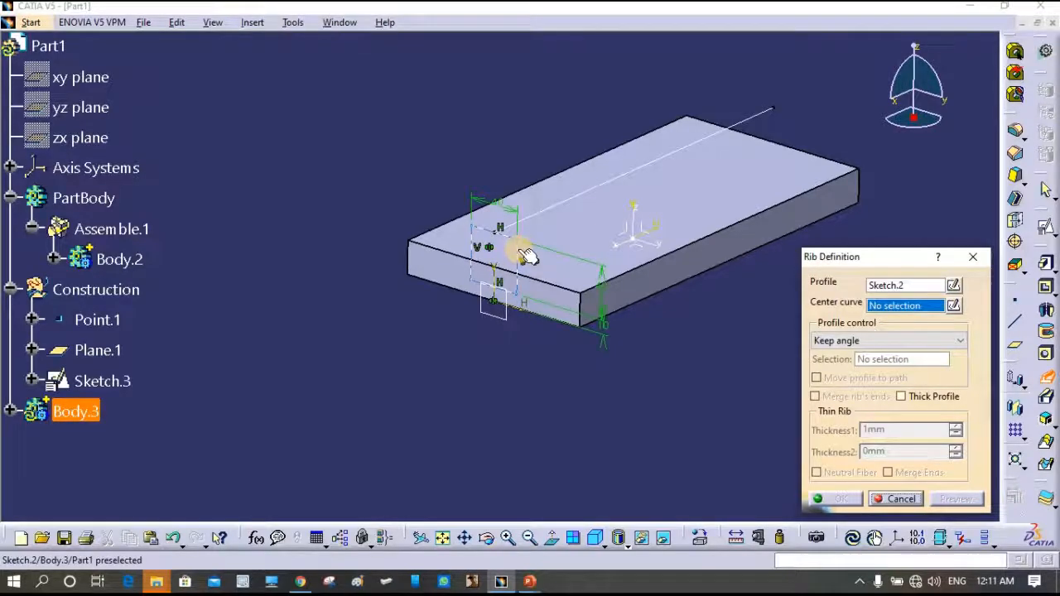
click(612, 169)
click(836, 502)
middle_drag(840, 313, 678, 305)
- Assemble Body.3 into PartBody and pan around to inspect the merged ridge
middle_drag(474, 350, 513, 404)
right_click(61, 419)
mouse_move(109, 405)
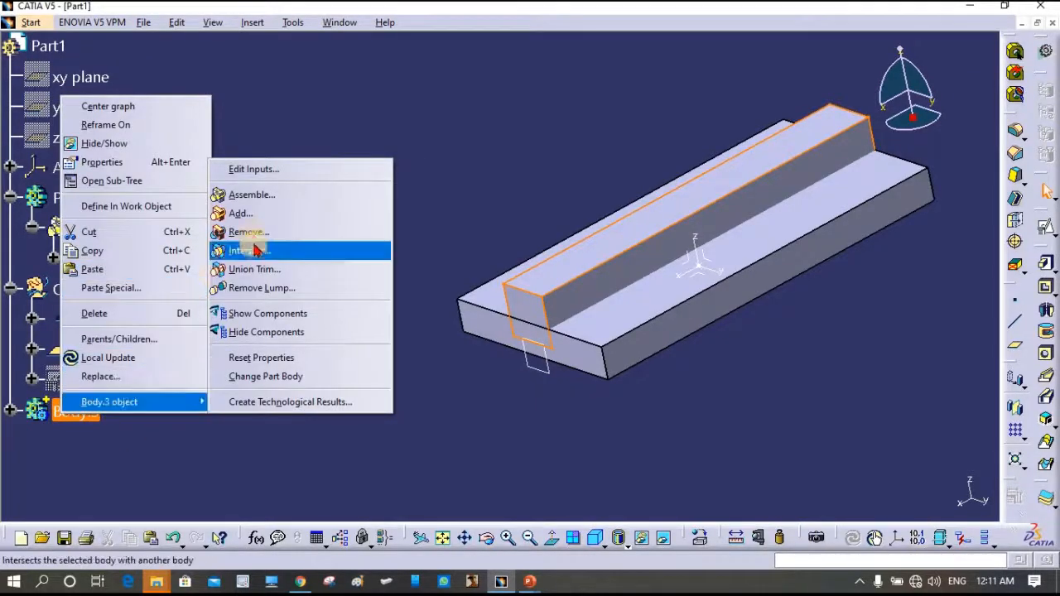
click(252, 201)
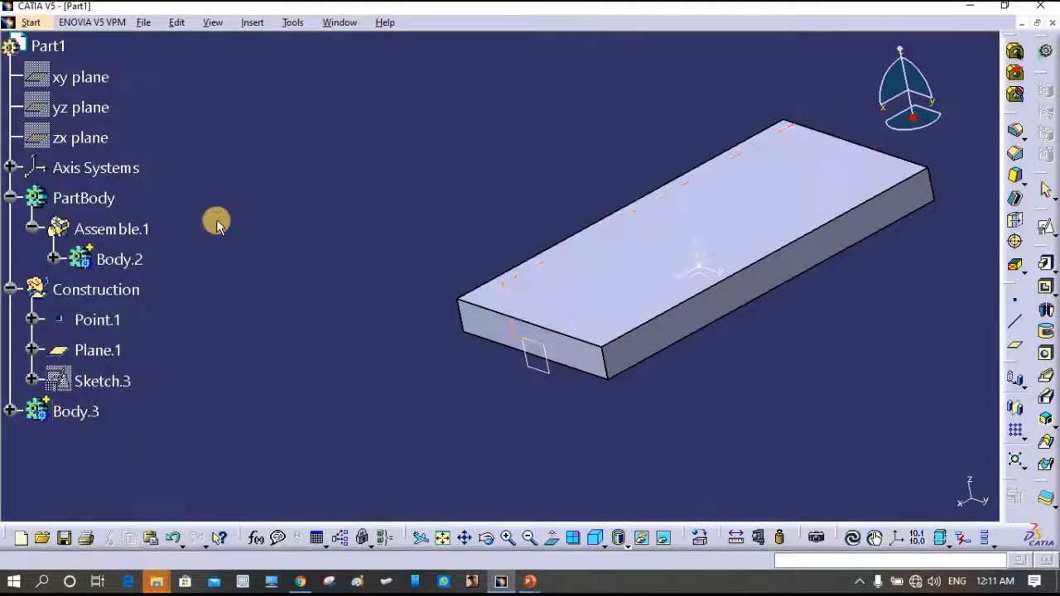
click(100, 195)
click(798, 379)
middle_drag(798, 378, 565, 397)
middle_drag(667, 379, 757, 381)
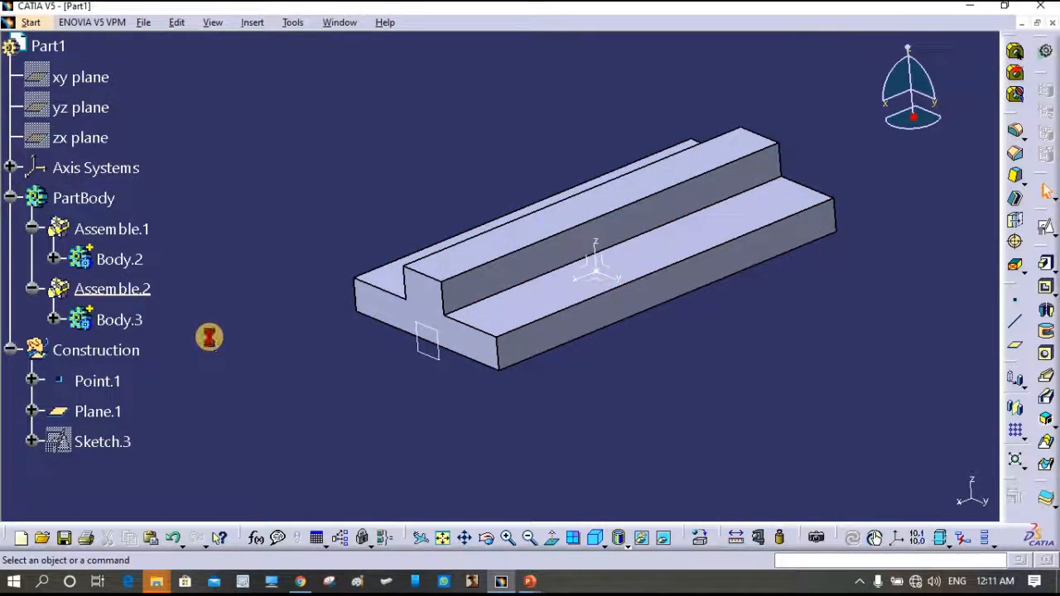
- Undo the Assemble, Remove Body.3 from PartBody instead, and orbit and zoom to inspect the groove
click(274, 412)
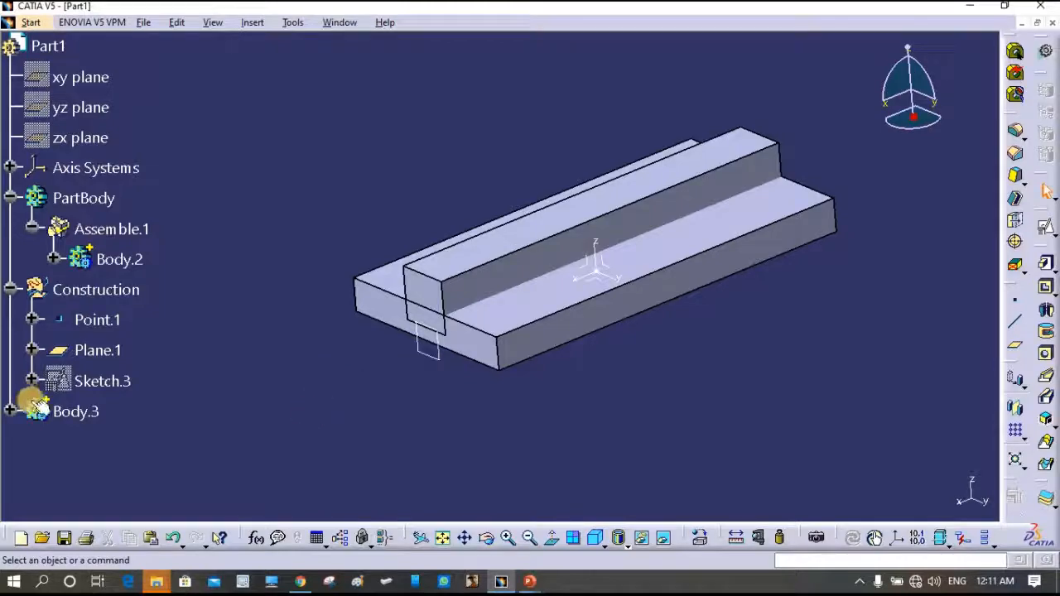
click(85, 413)
right_click(80, 417)
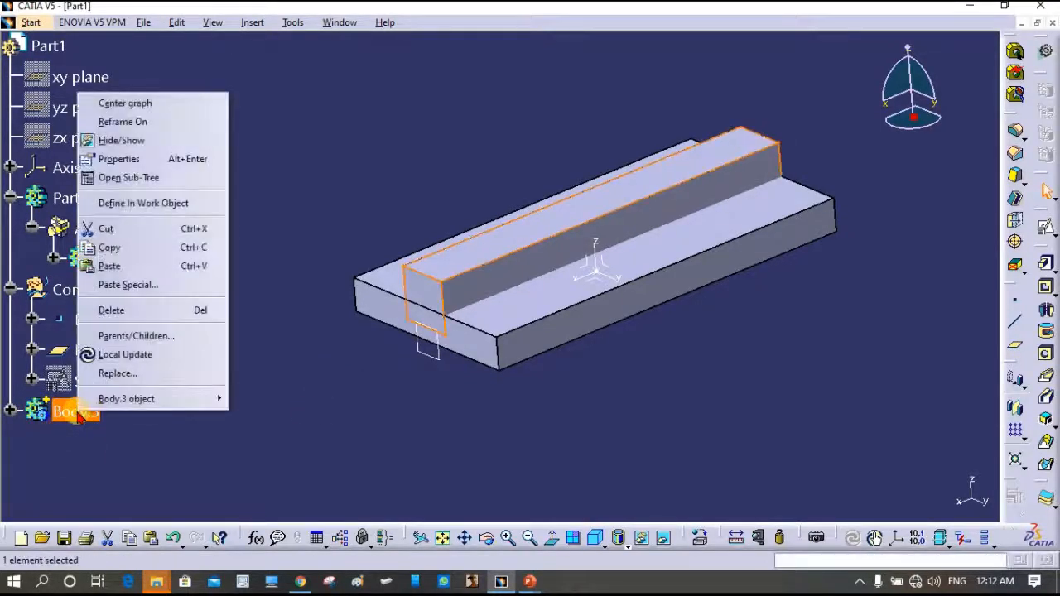
mouse_move(149, 399)
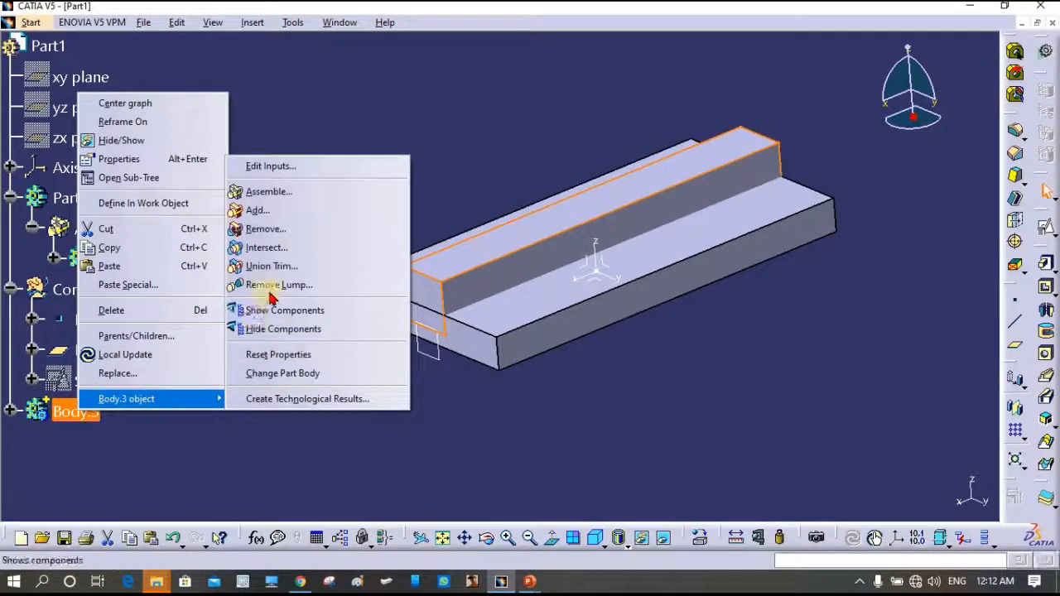
click(257, 238)
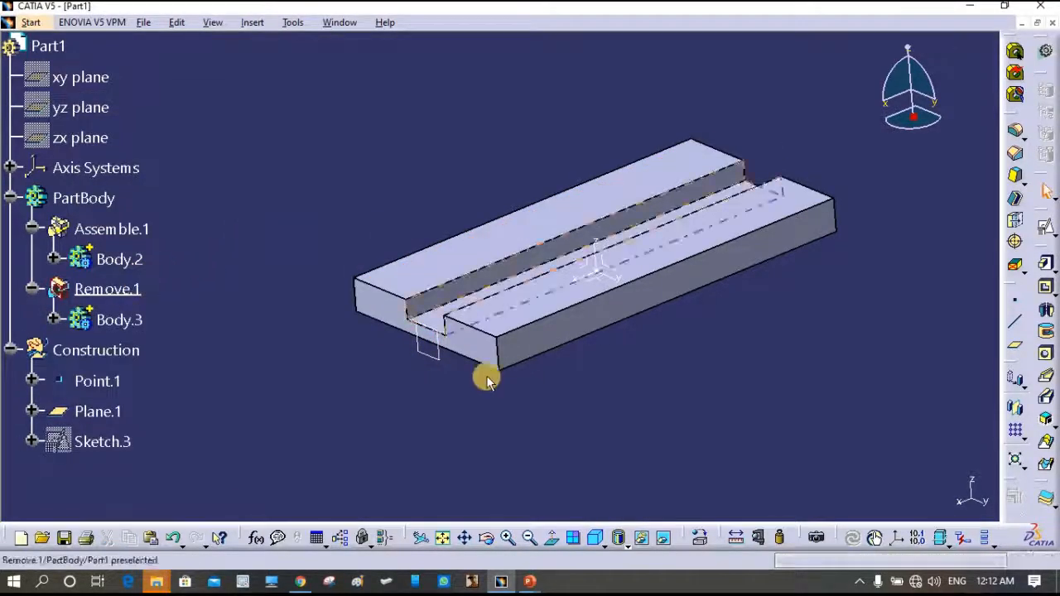
middle_drag(596, 398, 629, 371)
middle_drag(734, 351, 687, 289)
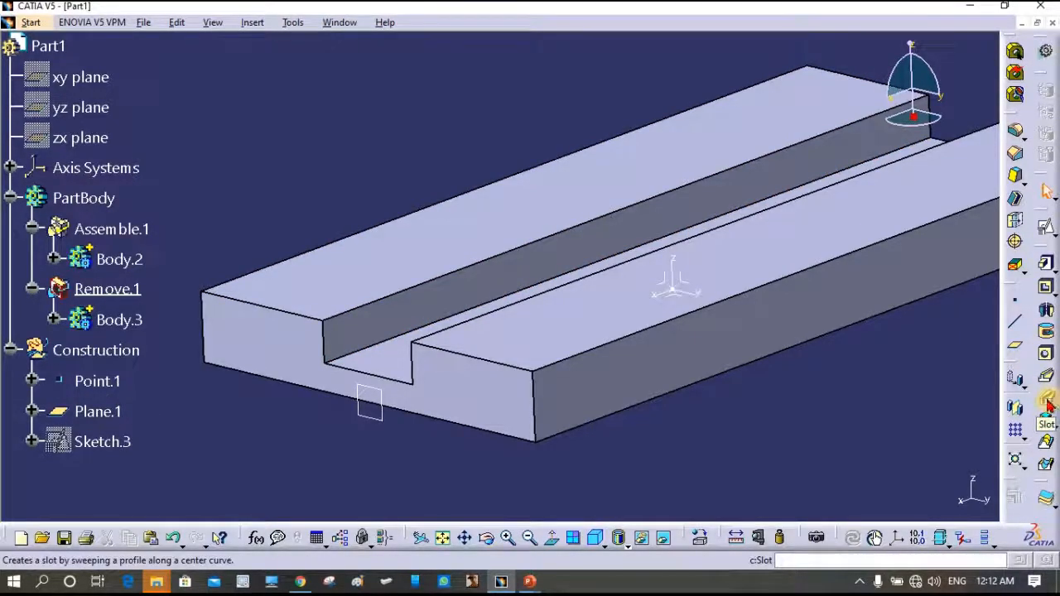
- Expand Body.3 and delete Rib.1, confirming in the Delete dialog
click(51, 322)
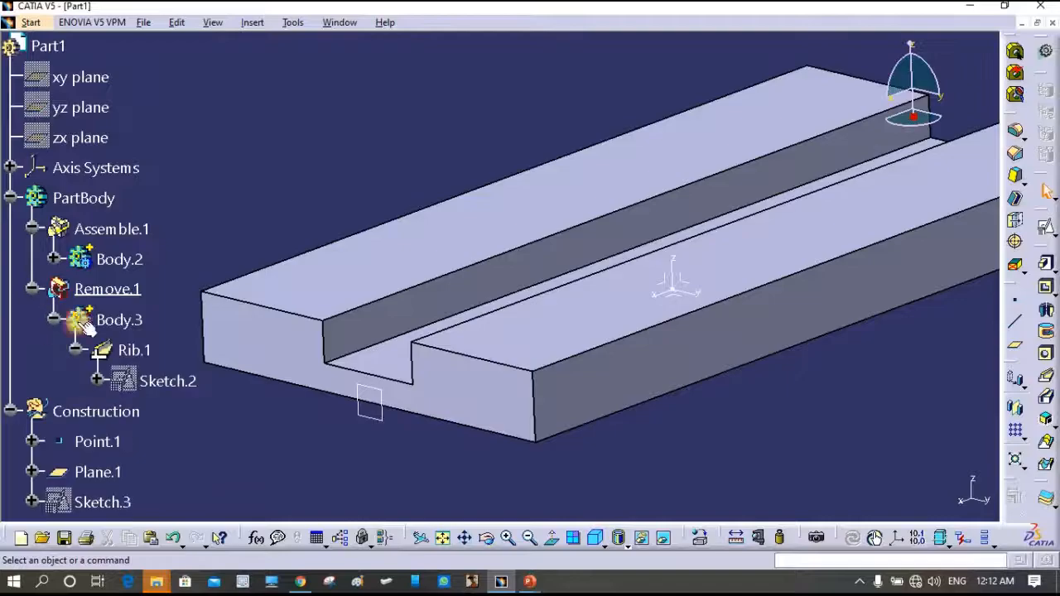
click(100, 318)
click(128, 350)
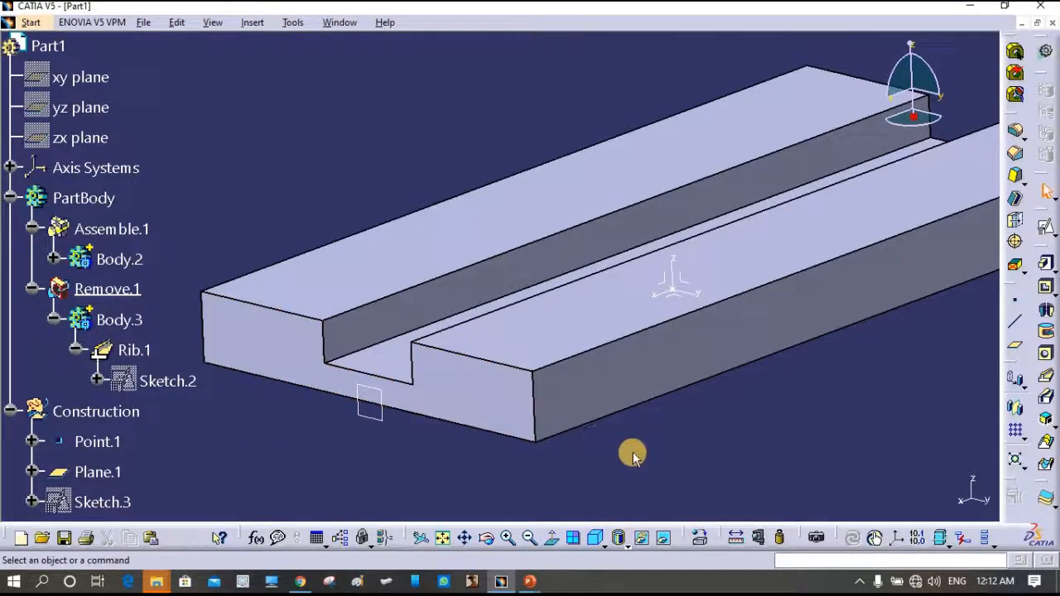
click(208, 437)
click(10, 414)
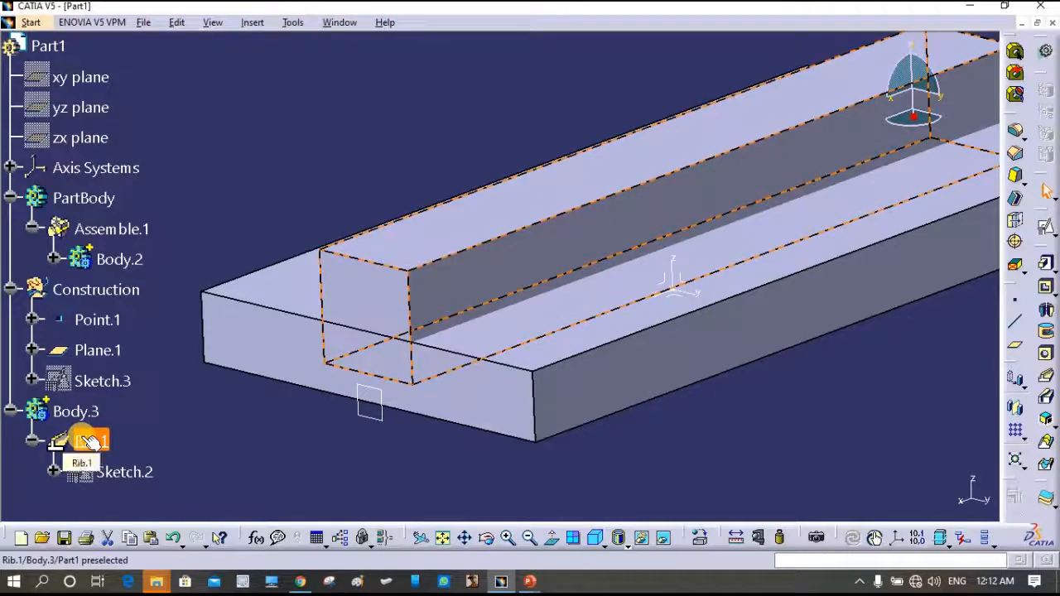
click(89, 442)
key(Delete)
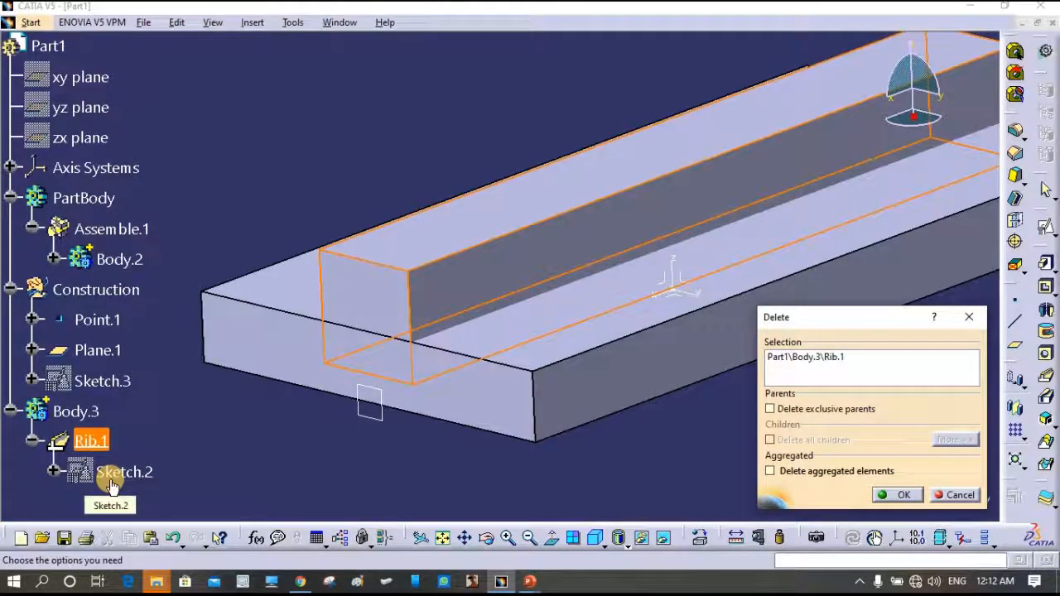
click(919, 497)
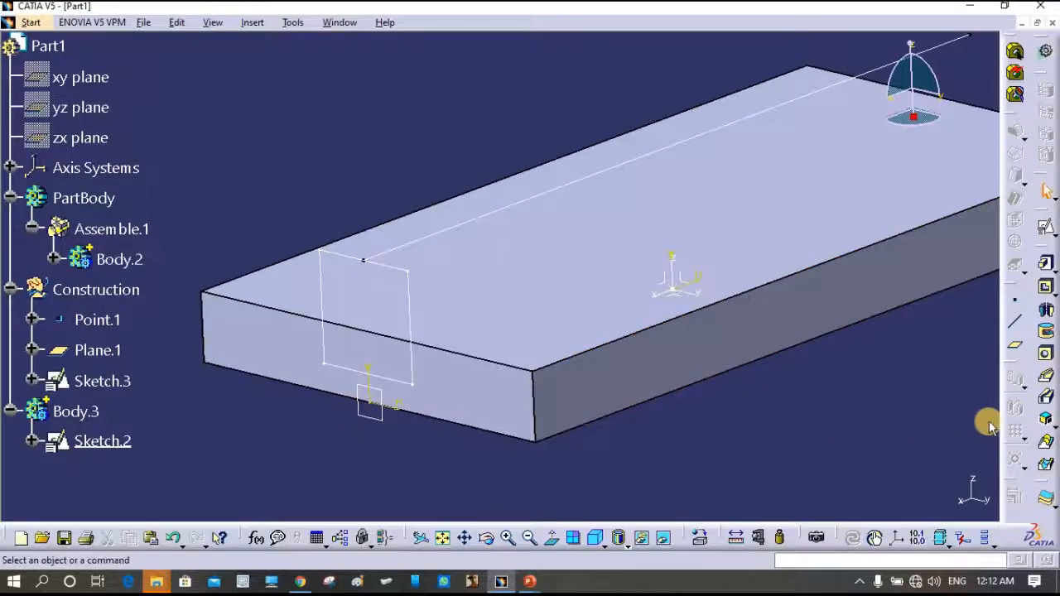
- Create Slot.1 with Sketch.2 as profile and Sketch.3 as center curve
click(1046, 397)
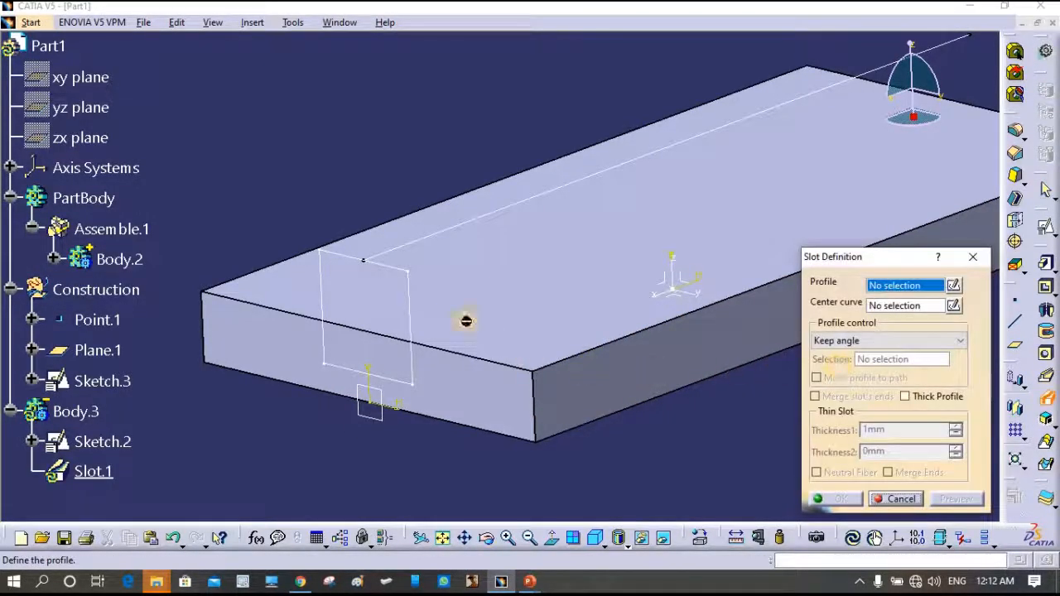
click(414, 300)
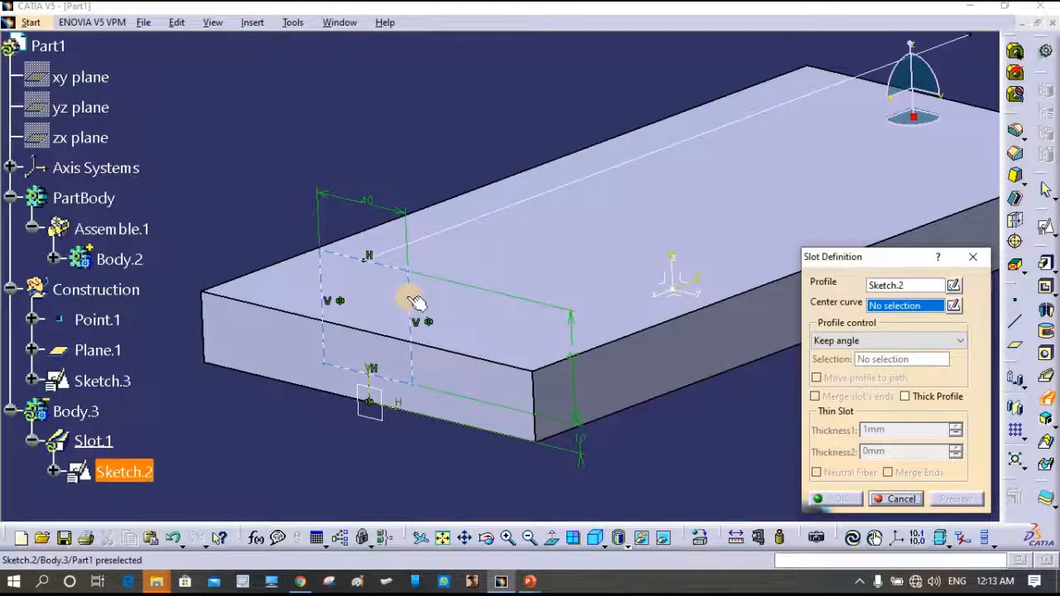
click(507, 216)
click(831, 499)
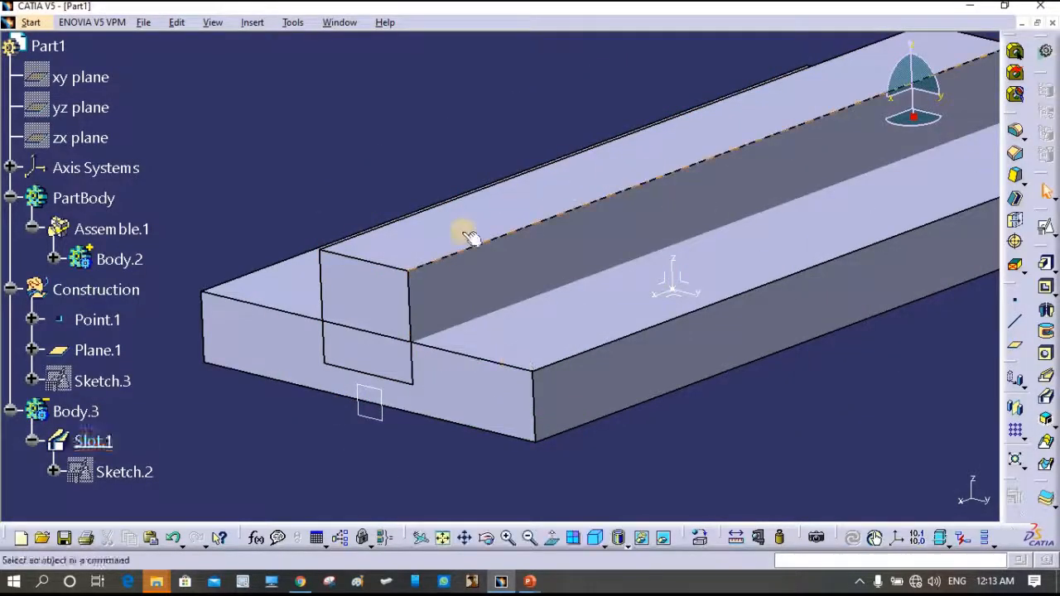
right_click(71, 412)
- Remove Body.3 from PartBody and orbit to view the whole grooved block
mouse_move(114, 398)
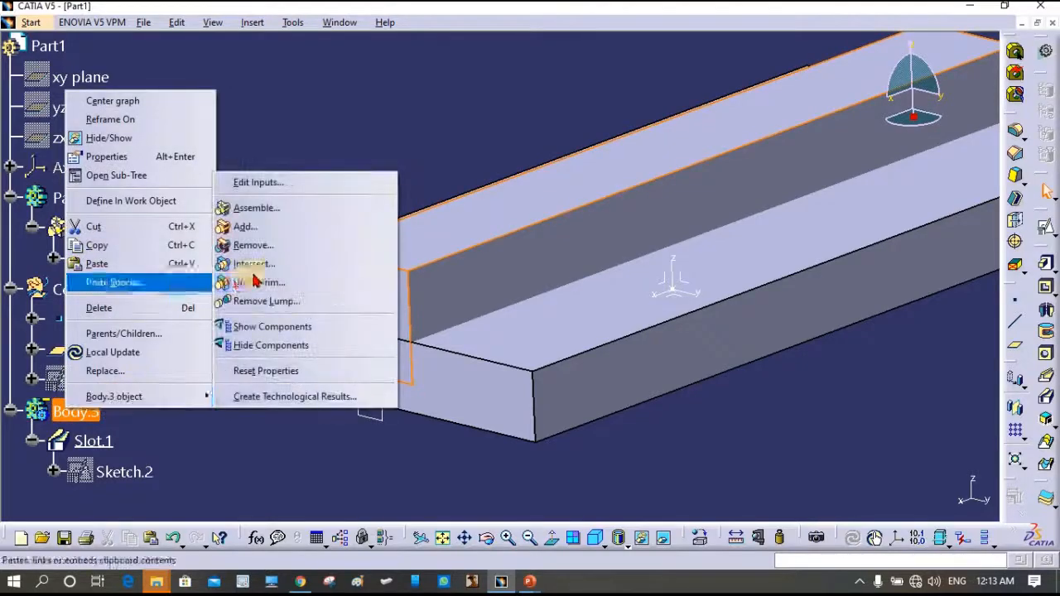
click(276, 245)
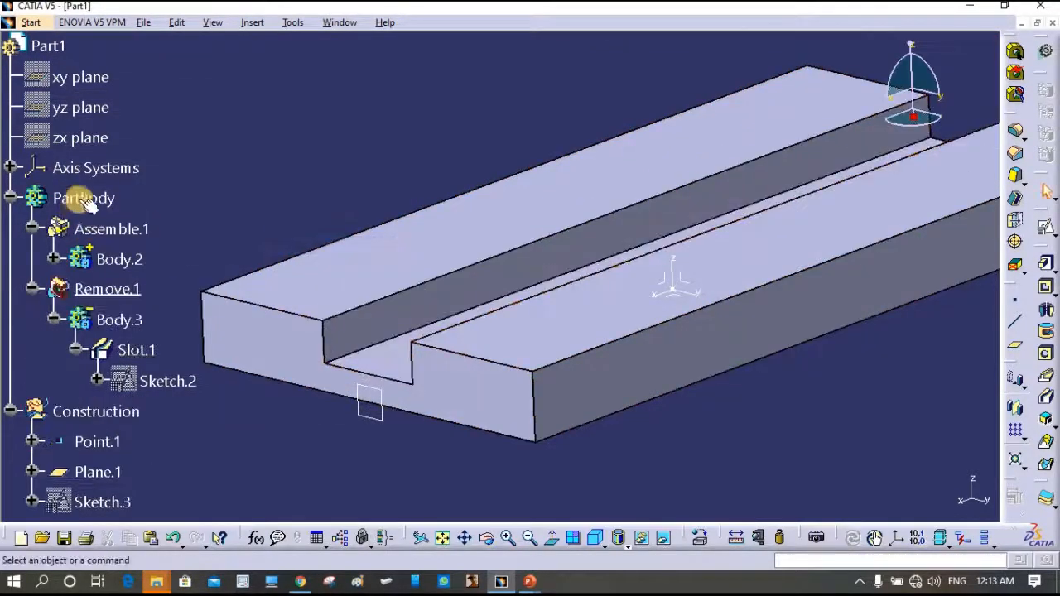
middle_drag(601, 205, 539, 324)
click(95, 321)
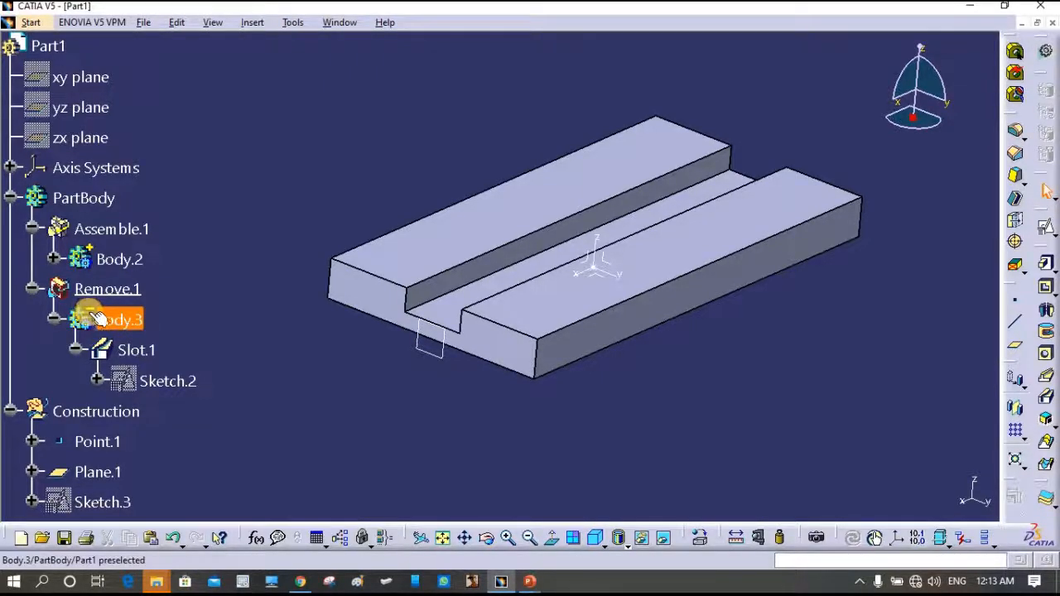
- Select Slot.1 in the tree to inspect it, then clear the selection
click(225, 365)
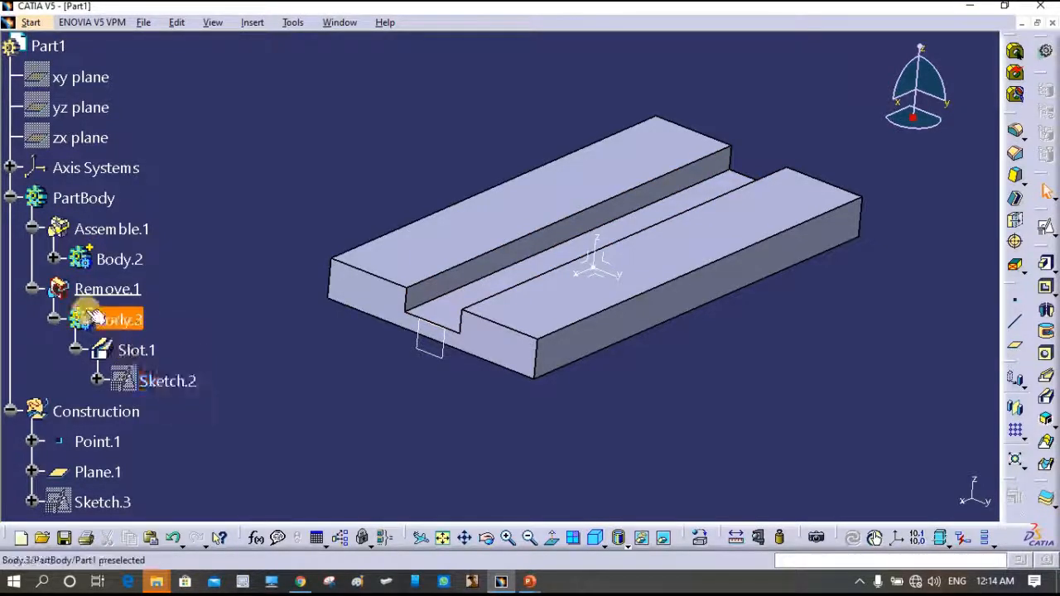
click(130, 359)
click(963, 350)
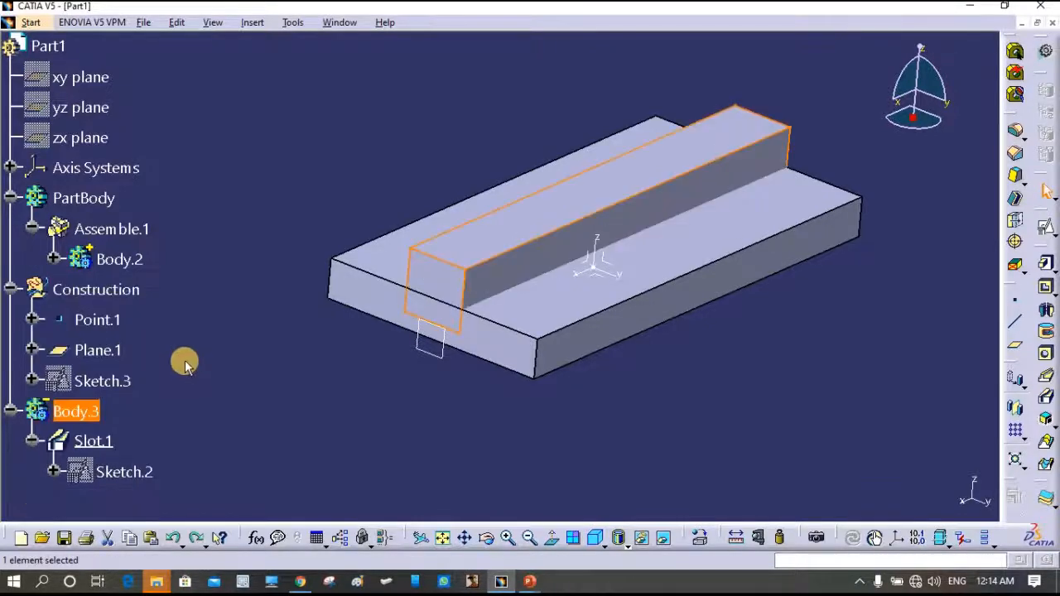
- Delete Slot.1 and start Rib.2 with Sketch.2 as profile and Sketch.3 as center curve
click(93, 439)
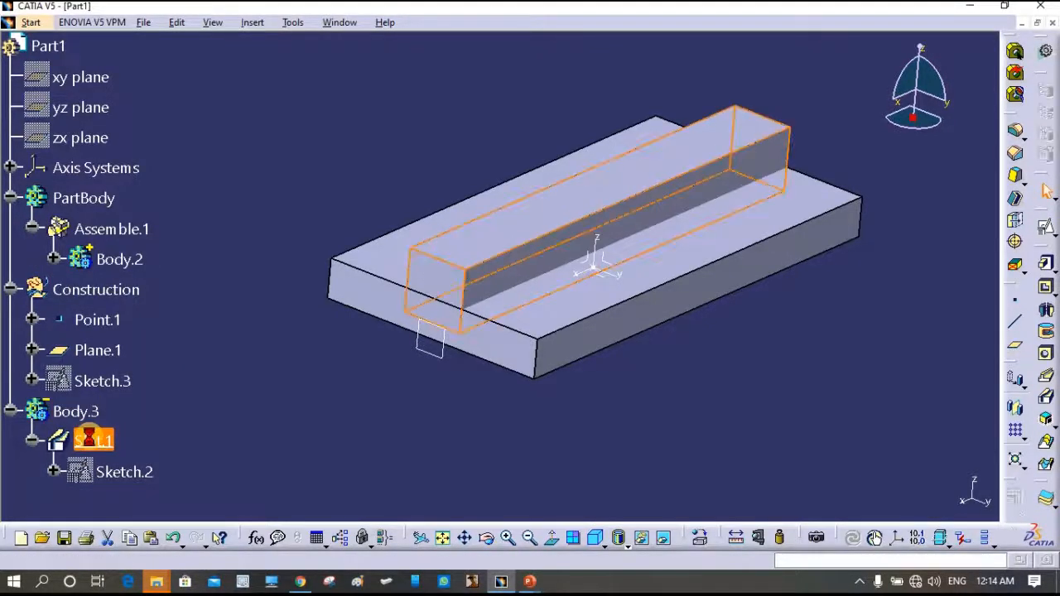
key(Delete)
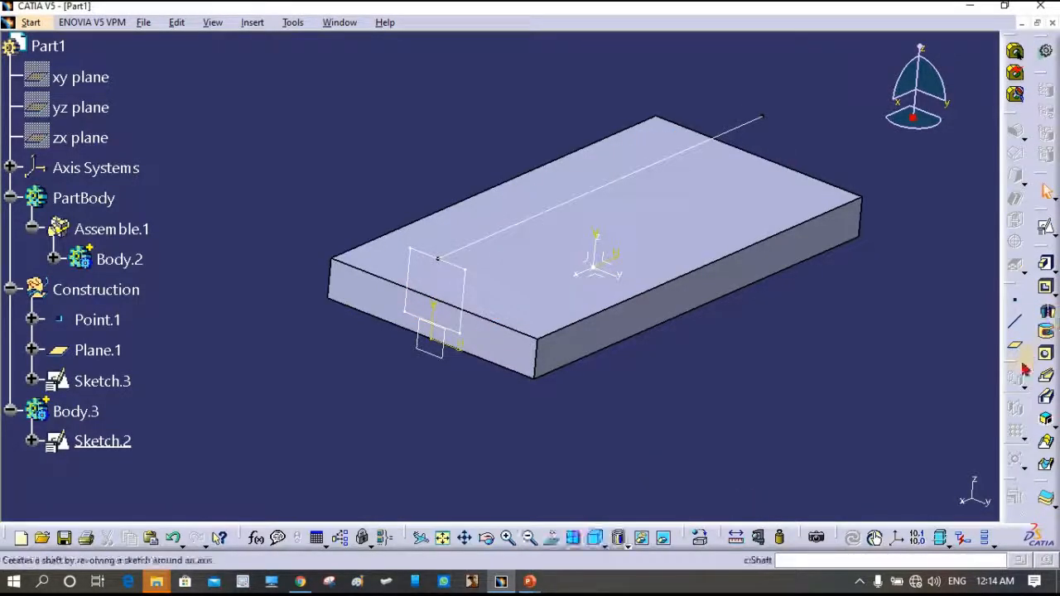
click(1046, 377)
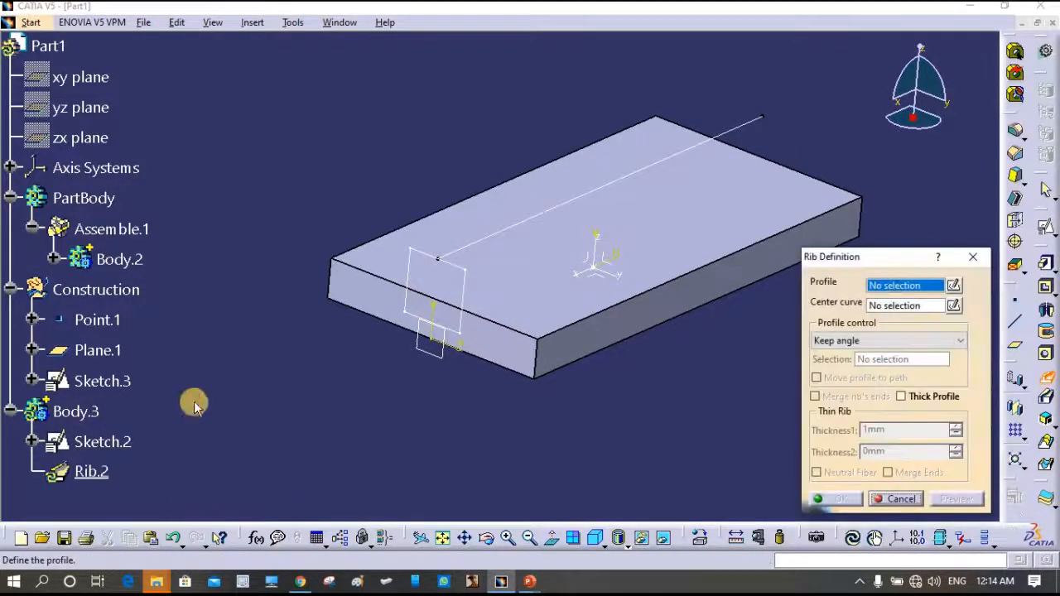
click(520, 246)
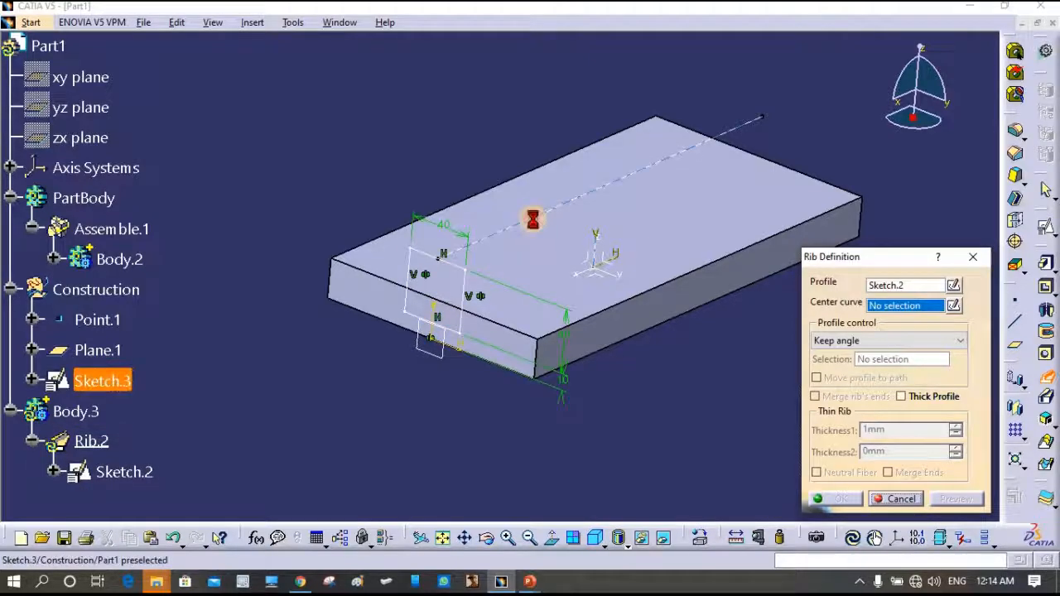
click(530, 221)
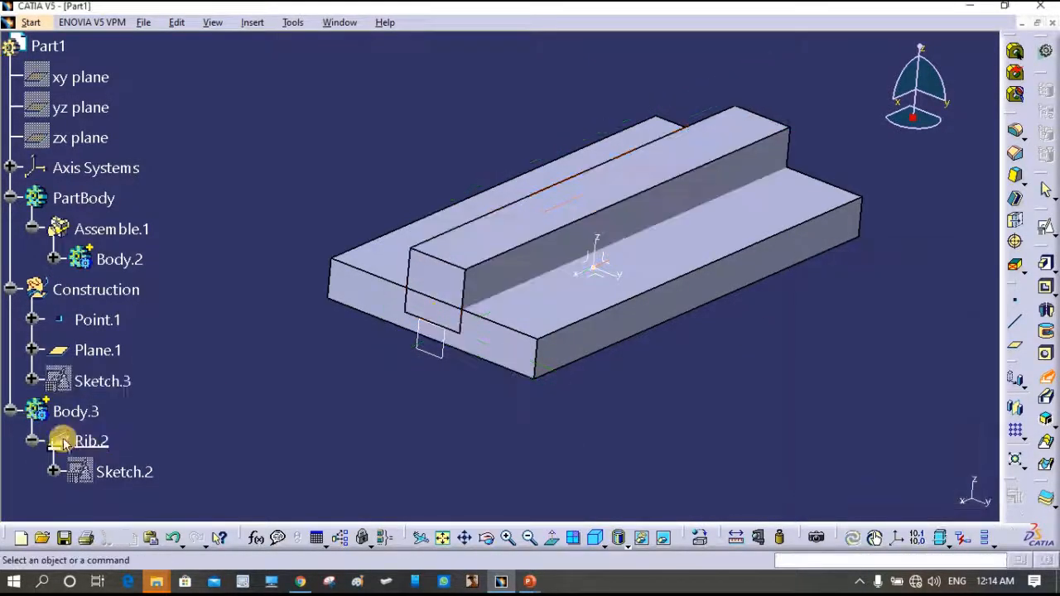
- Remove Body.3 from PartBody so Rib.2 cuts a square groove, then inspect the slab
right_click(82, 419)
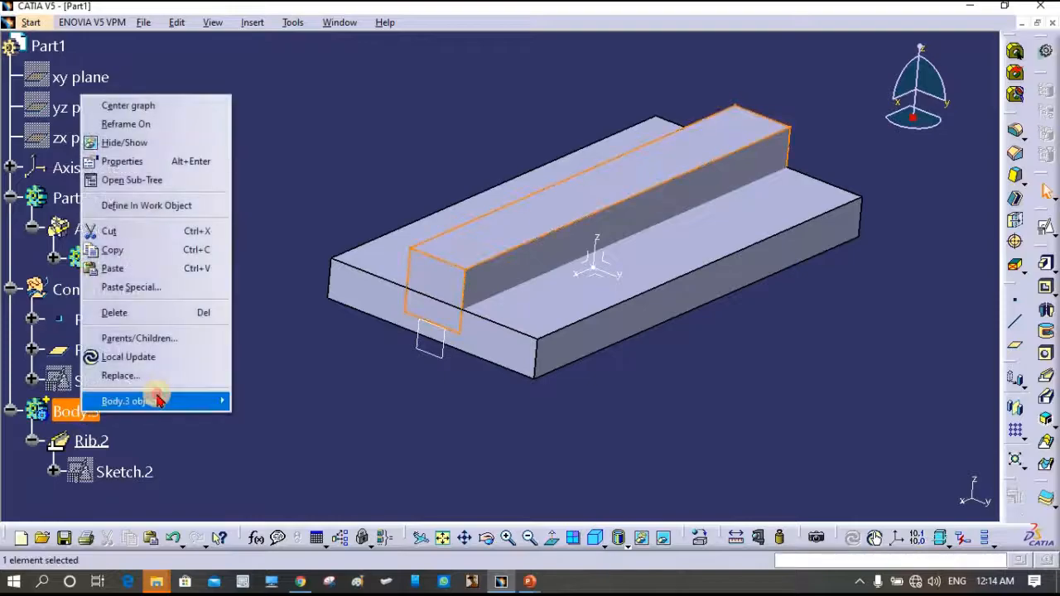
mouse_move(157, 401)
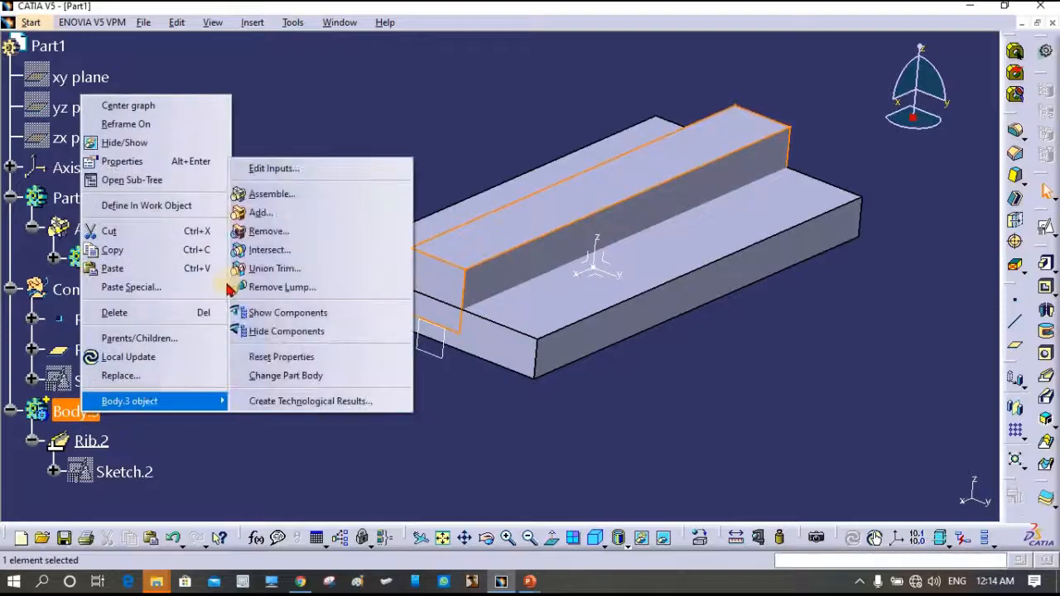
click(265, 231)
click(719, 324)
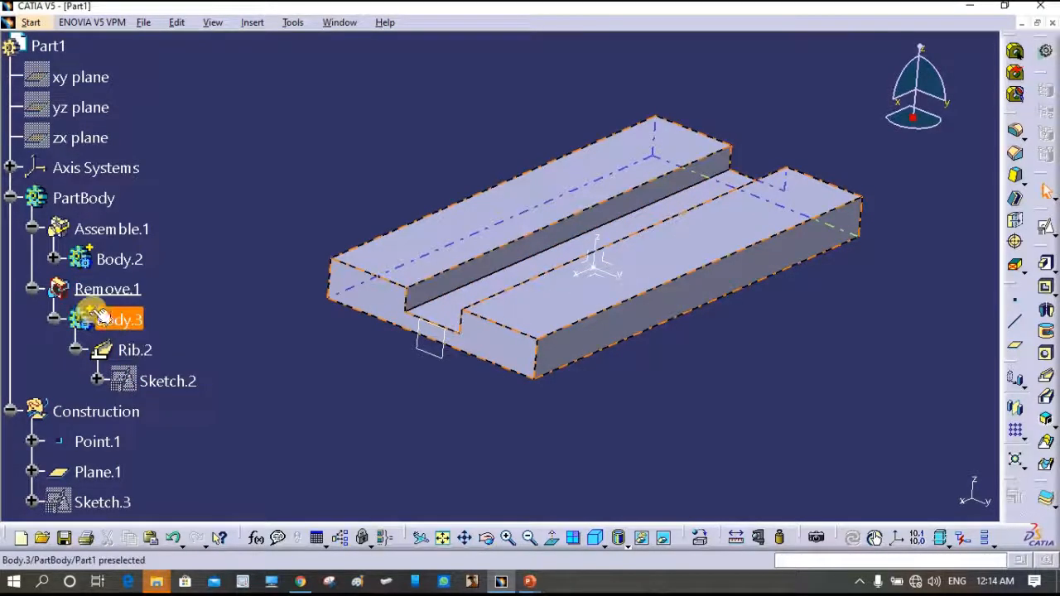
middle_drag(670, 421, 343, 414)
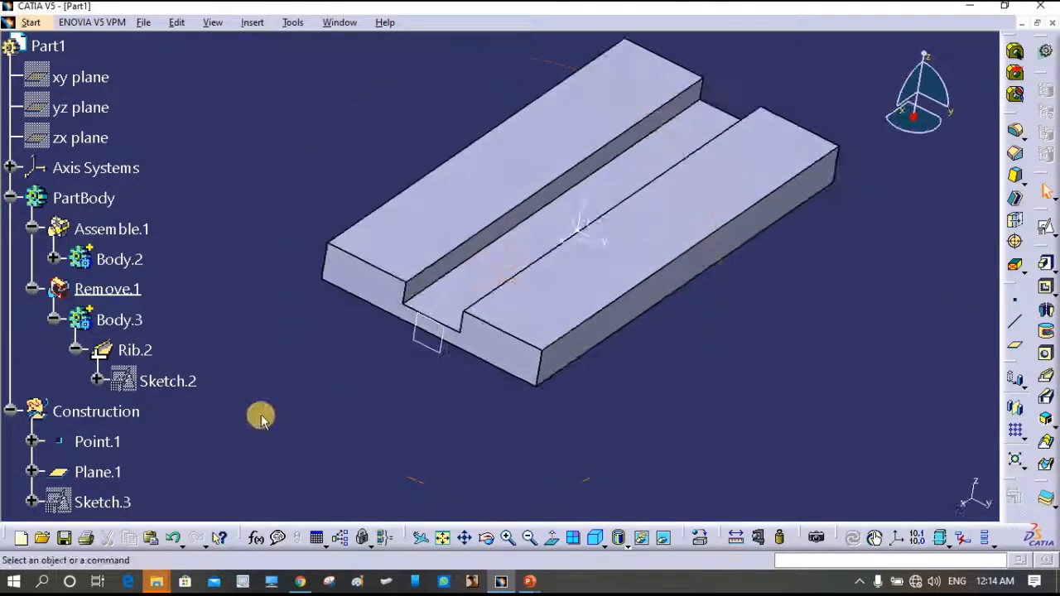
- Reopen Sketch.3, exit back to 3D, and call up the Construction set's options
double_click(107, 503)
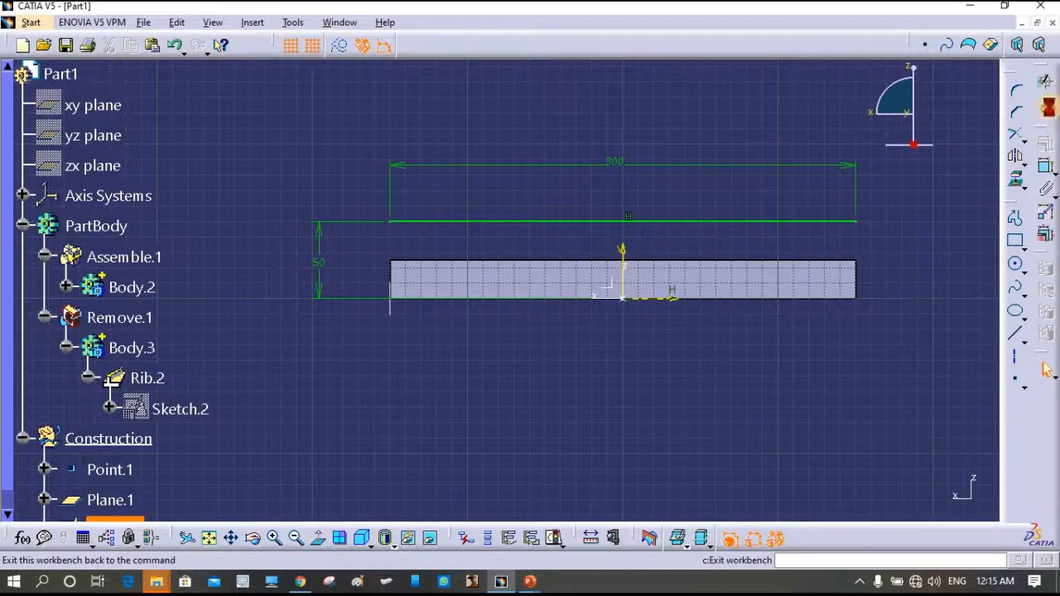
click(1048, 110)
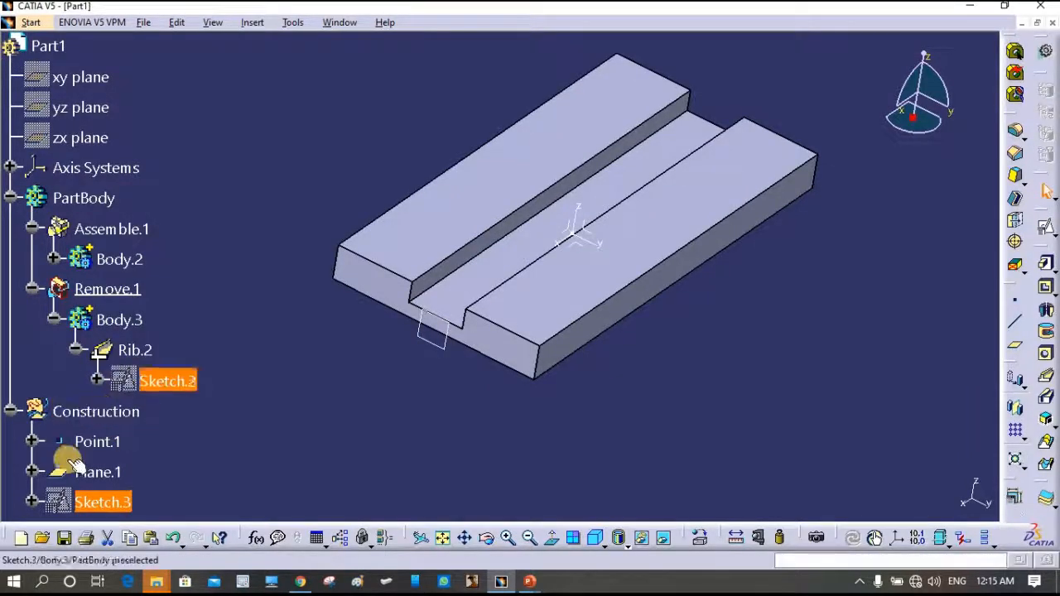
right_click(88, 411)
- Make Construction the work object and position a new sketch on Axis System.1's XY plane with H reversed
click(142, 202)
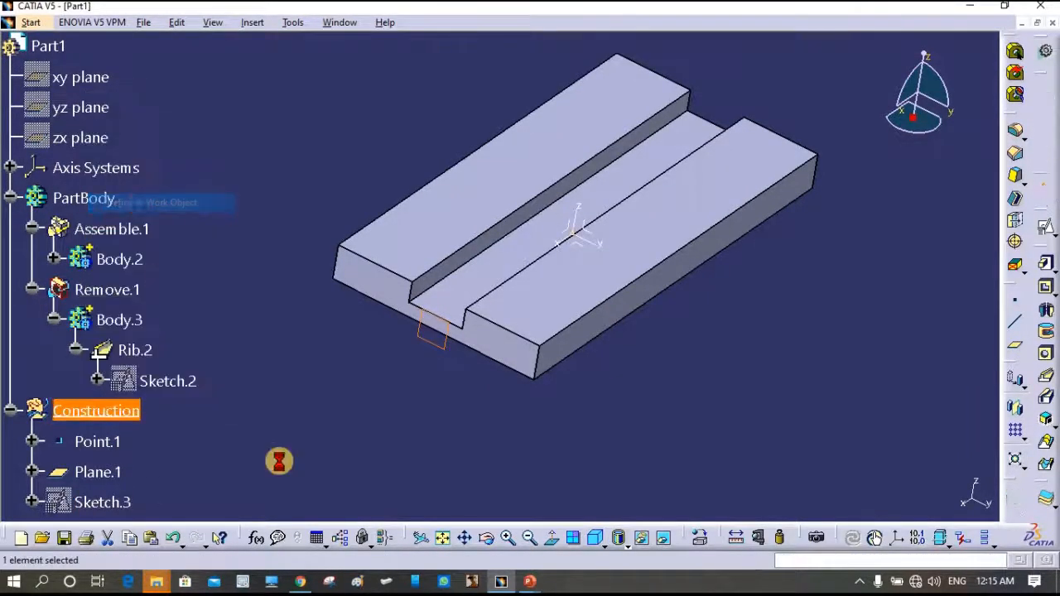
click(295, 441)
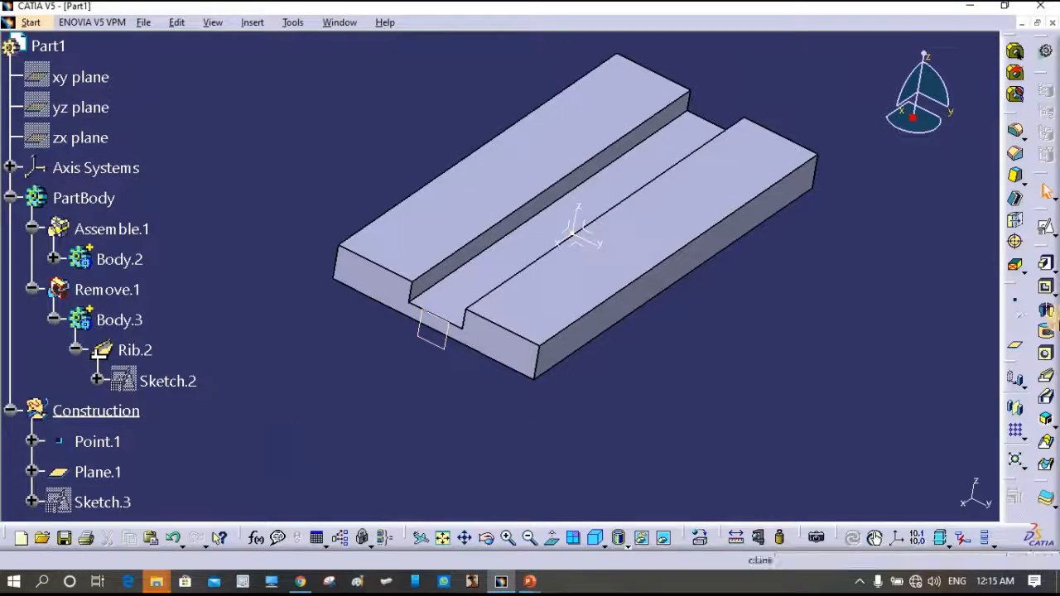
click(1046, 229)
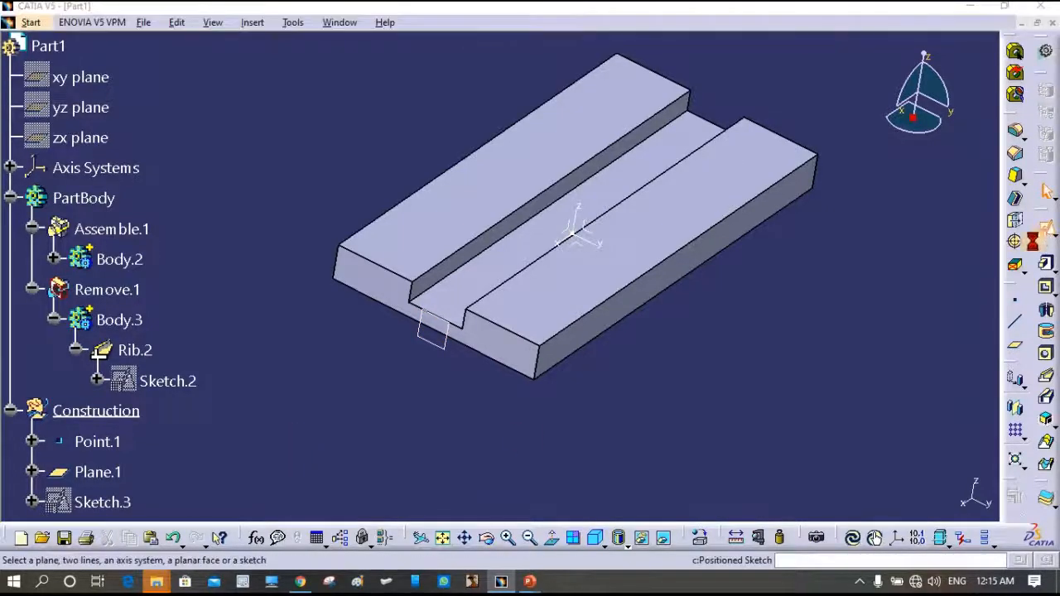
click(577, 239)
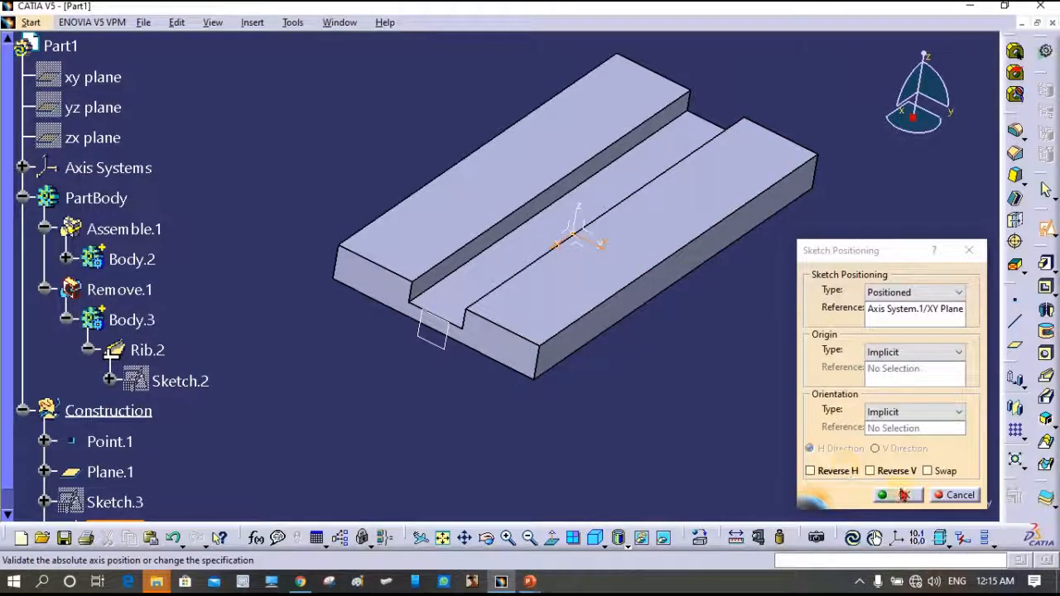
click(826, 472)
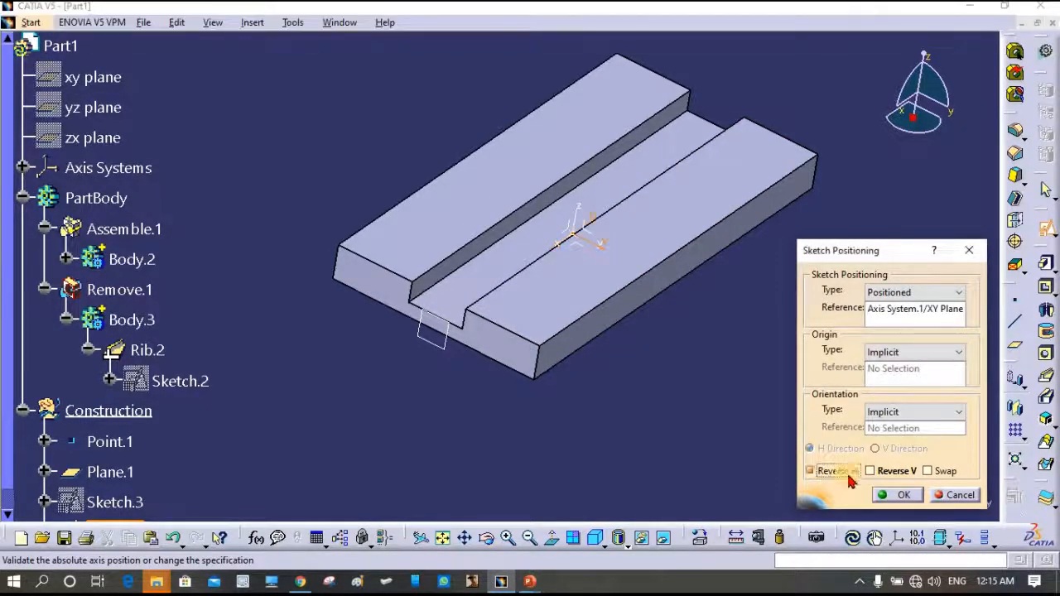
click(905, 495)
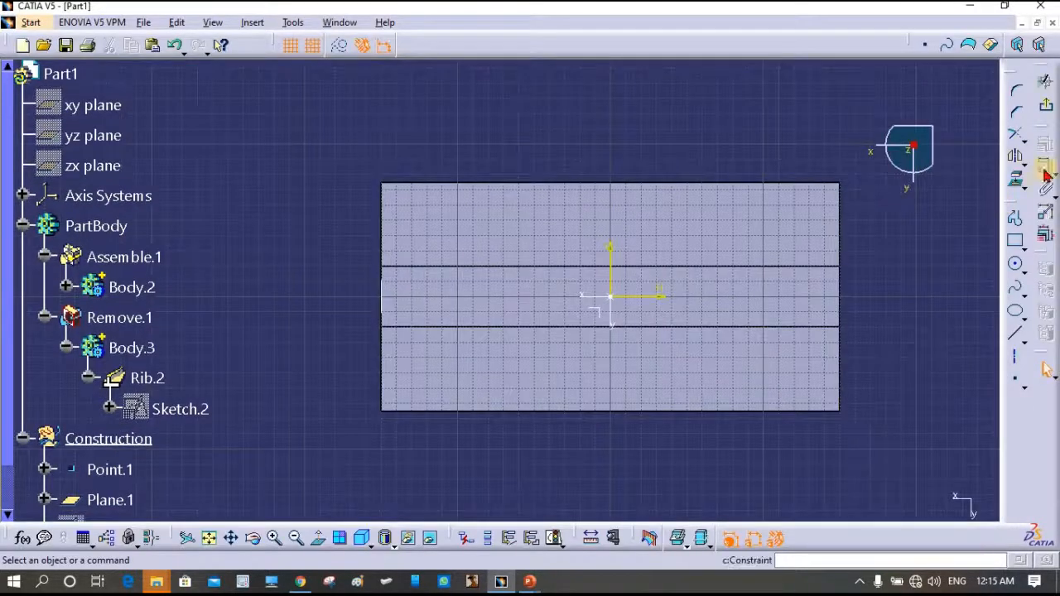
- Draw a nine-point S-shaped spline from the slab's left edge to its right edge, then exit the sketch
click(1014, 290)
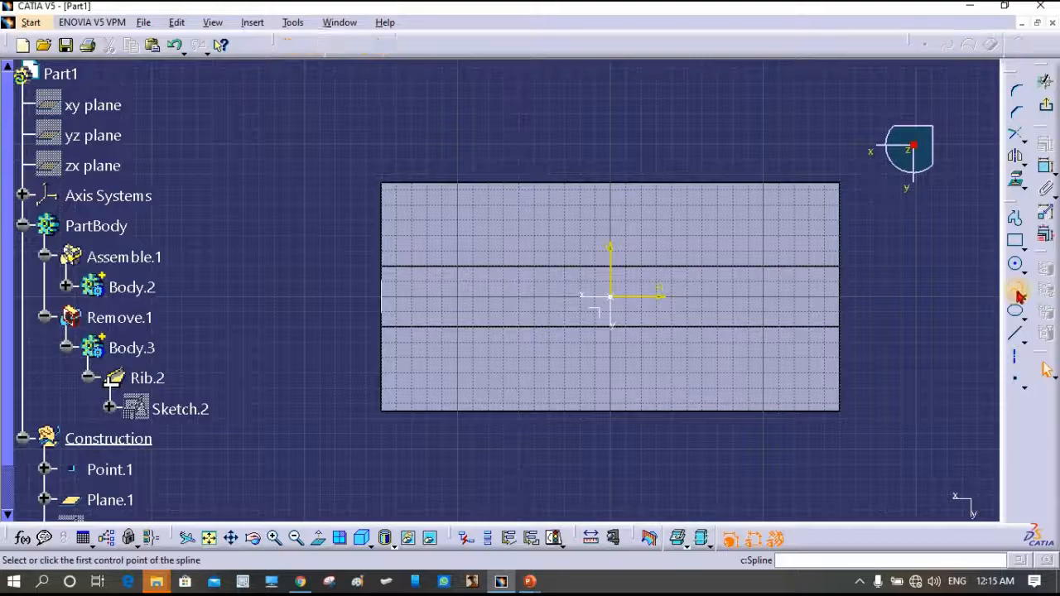
click(382, 296)
click(411, 251)
click(537, 327)
click(566, 314)
click(642, 372)
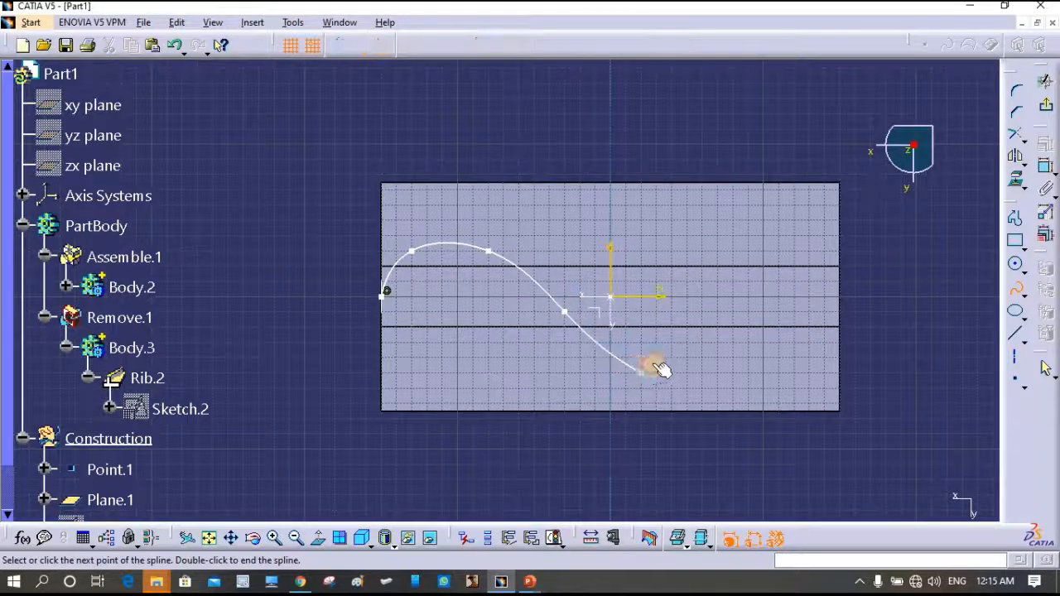
click(718, 342)
click(748, 296)
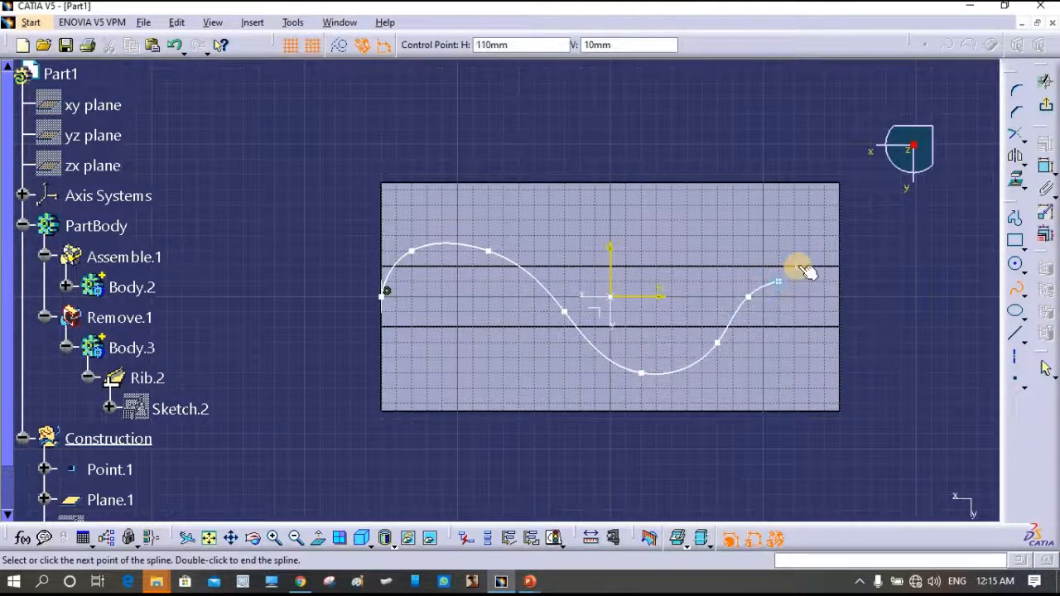
click(797, 266)
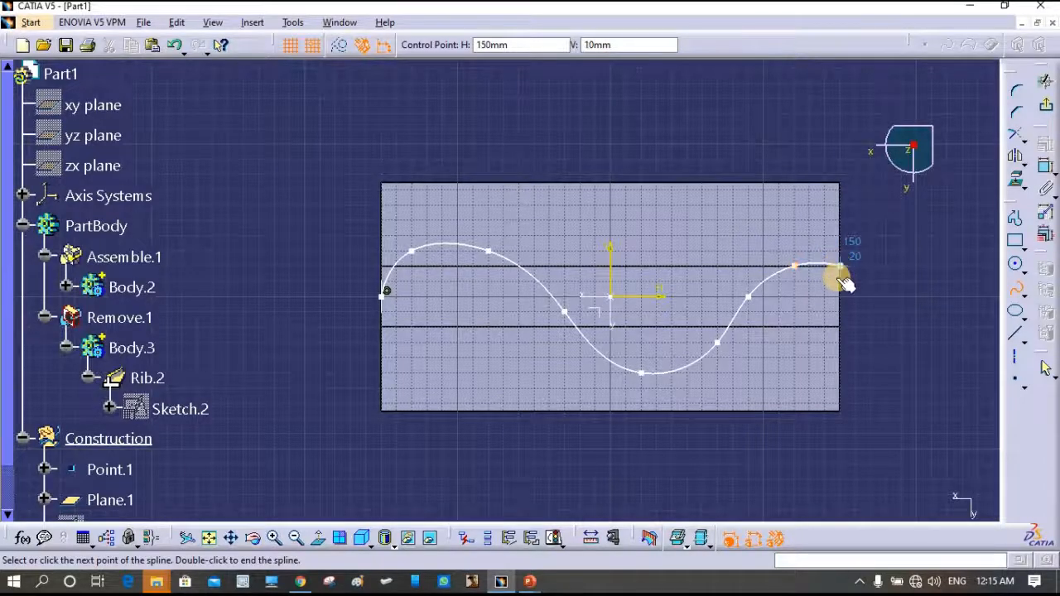
click(840, 266)
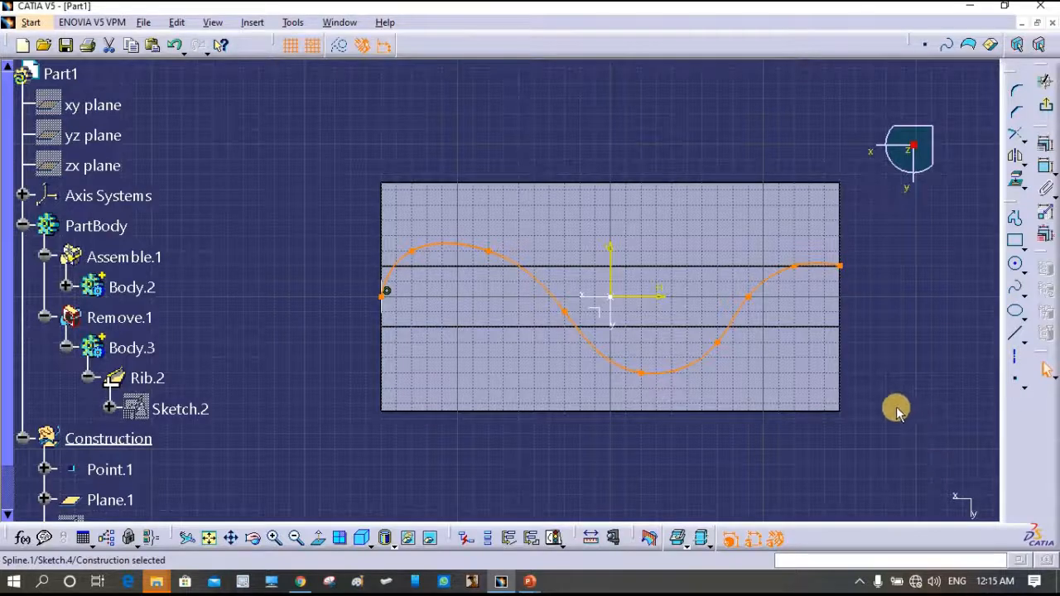
click(1046, 81)
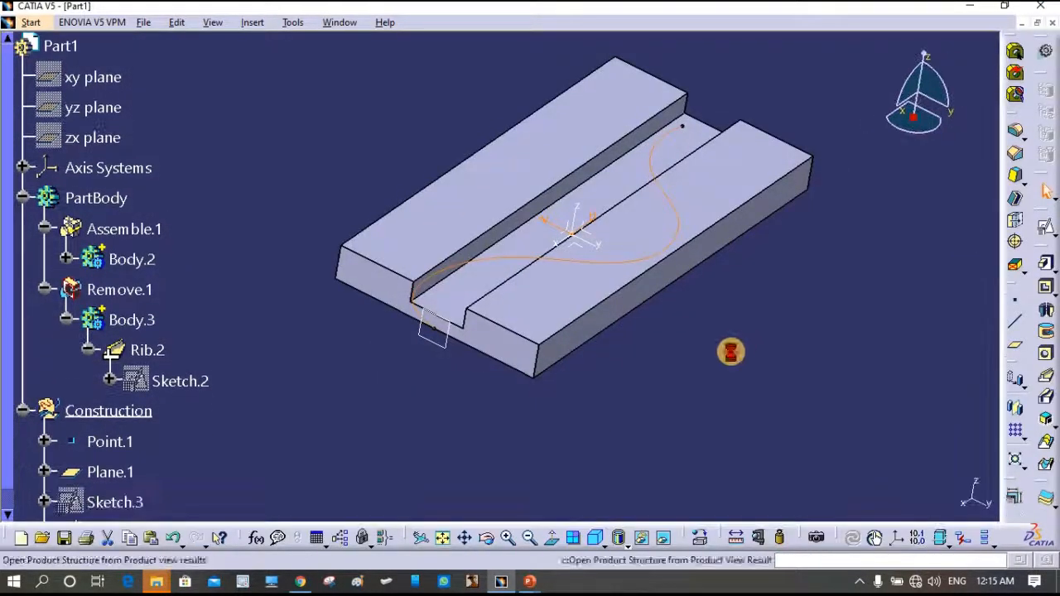
- Edit Rib.2 so its center curve is the Sketch.4 spline
double_click(149, 350)
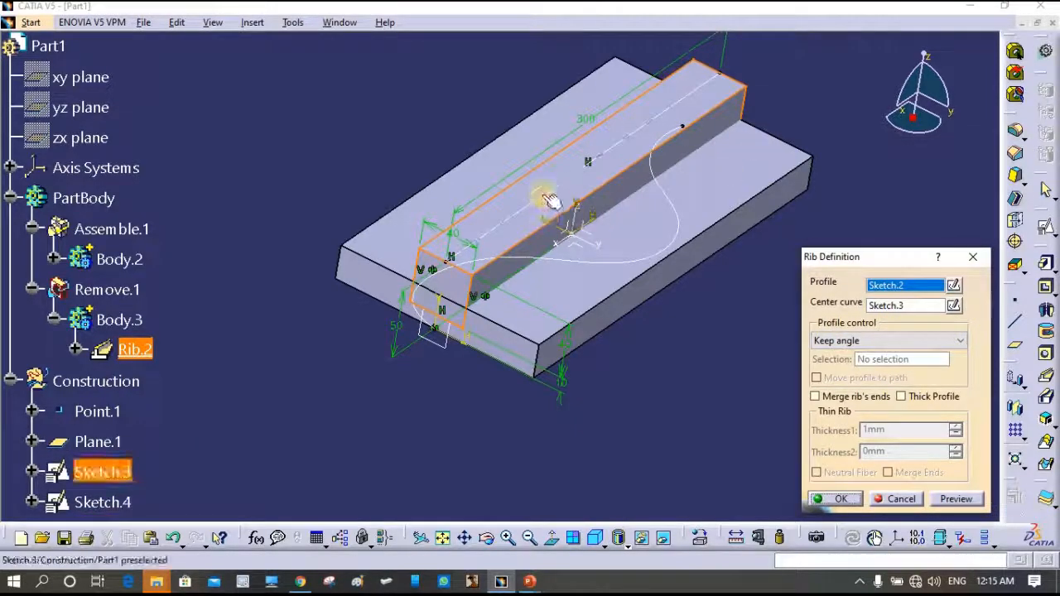
click(904, 307)
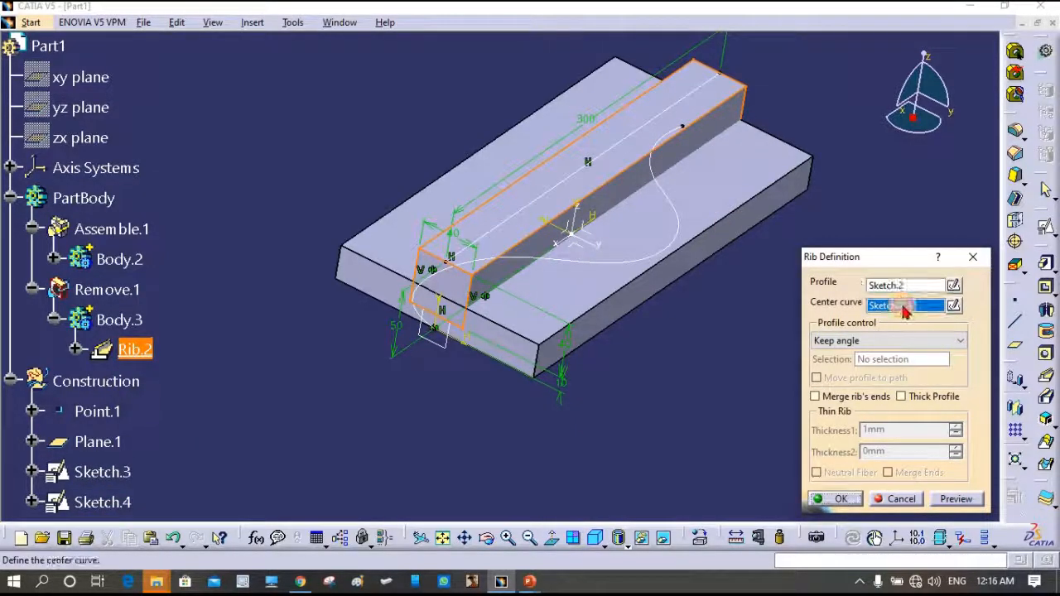
click(680, 218)
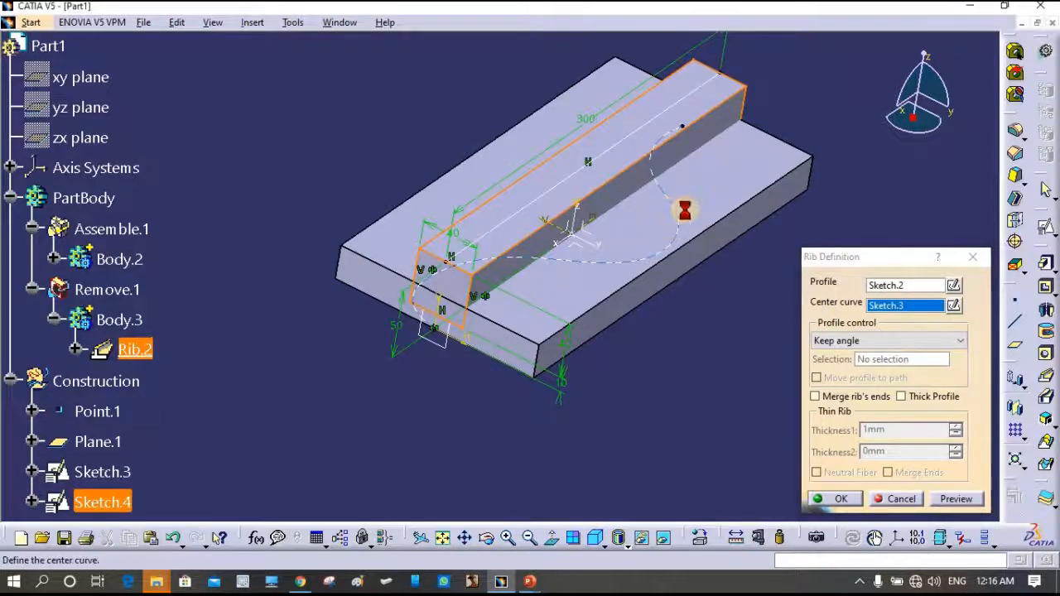
click(838, 498)
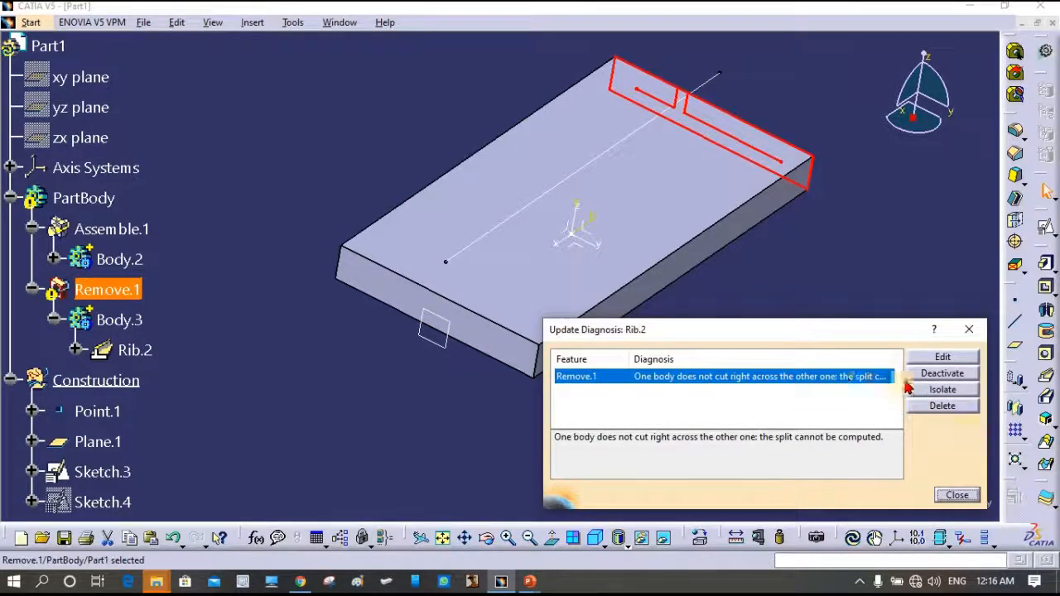
- Confirm Remove.1 unchanged and close the update error report
click(942, 358)
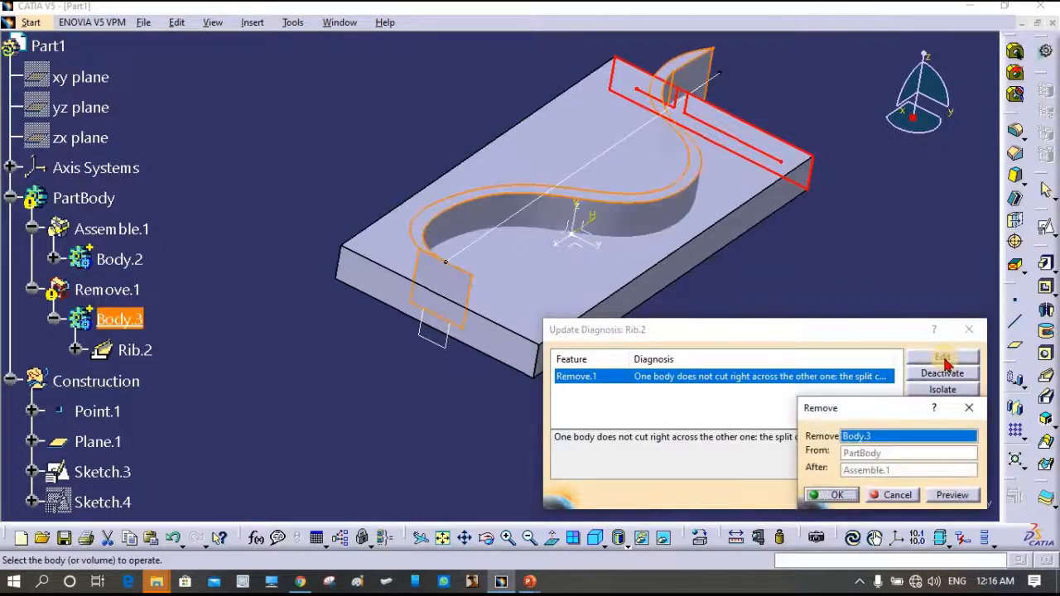
click(828, 494)
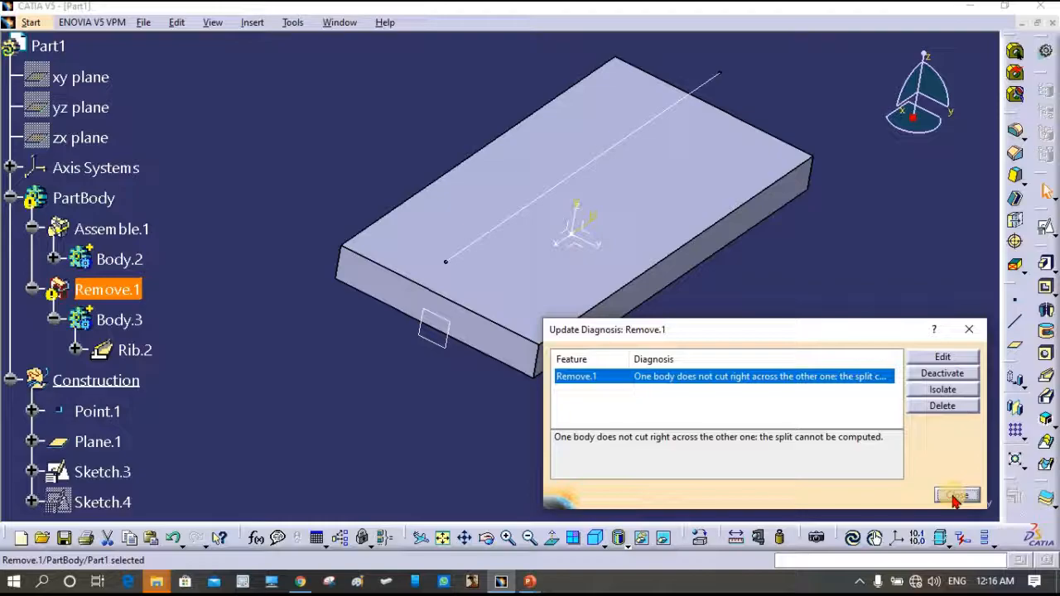
click(956, 495)
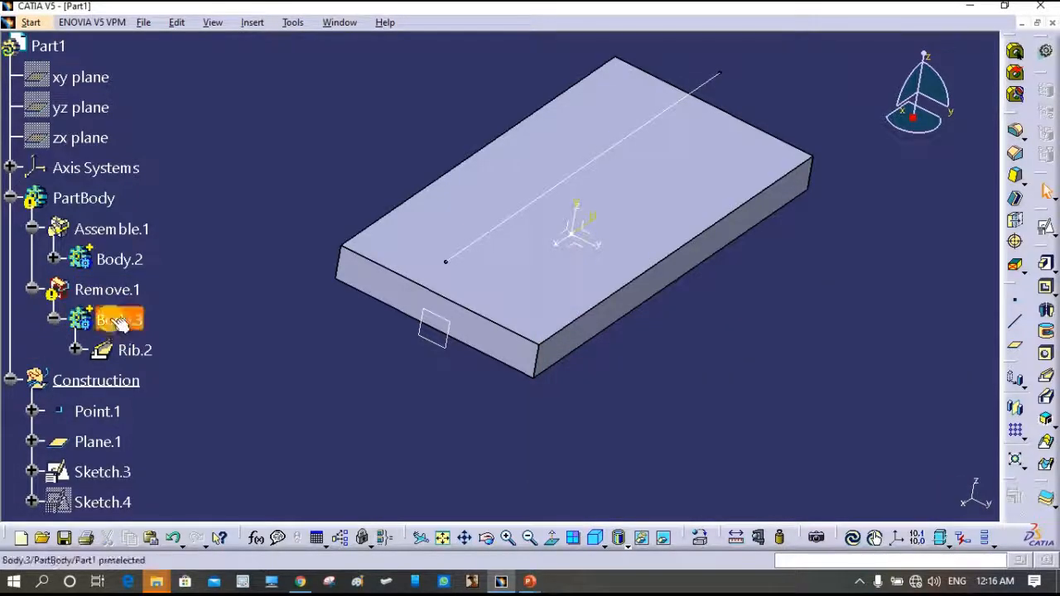
- Make Body.3 the current work object and view the S-shaped rib
right_click(111, 322)
click(219, 106)
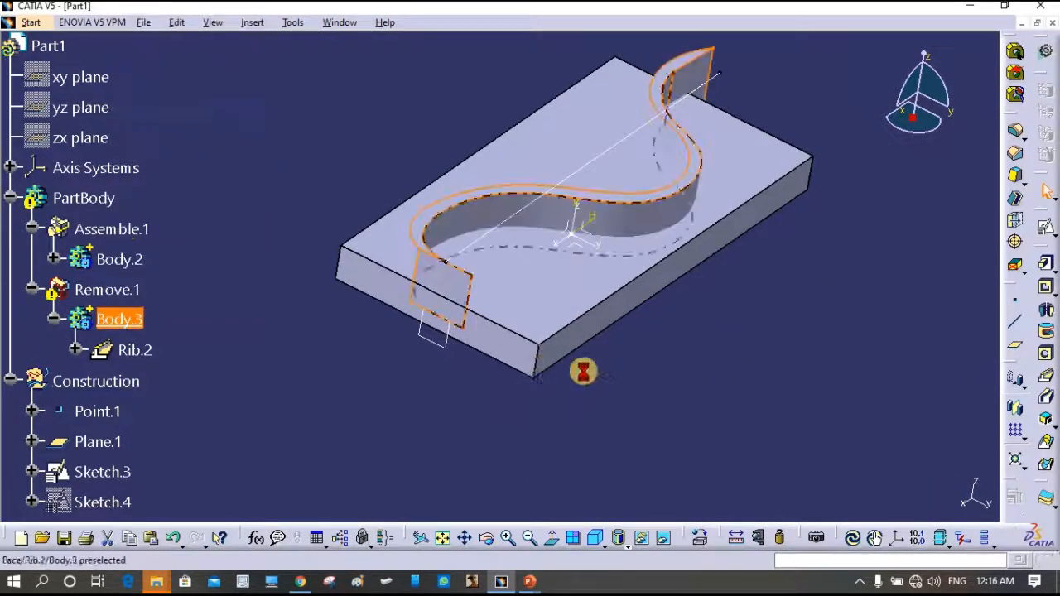
middle_drag(764, 341, 285, 351)
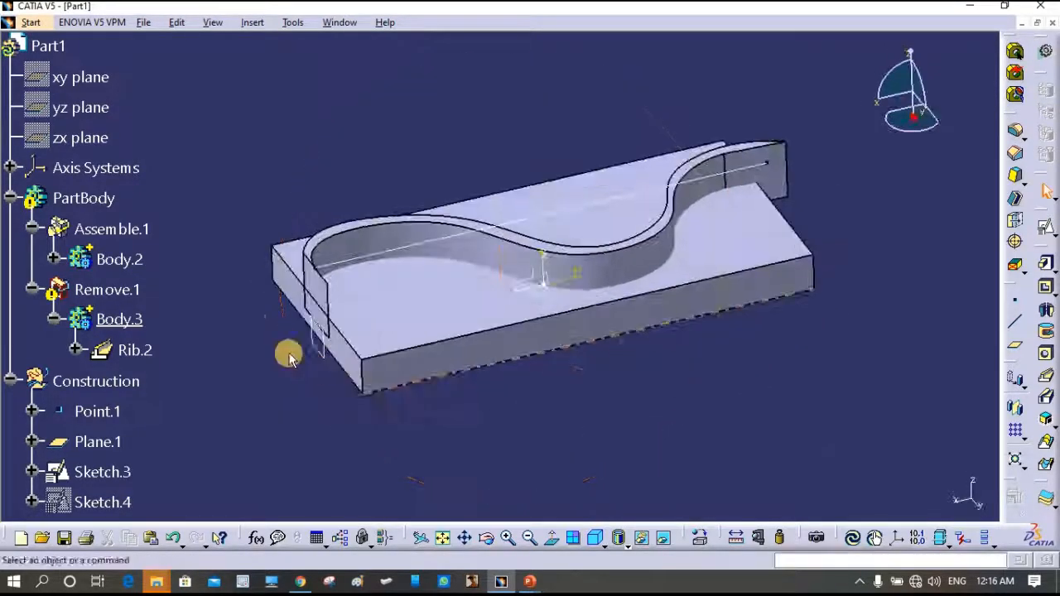
click(96, 381)
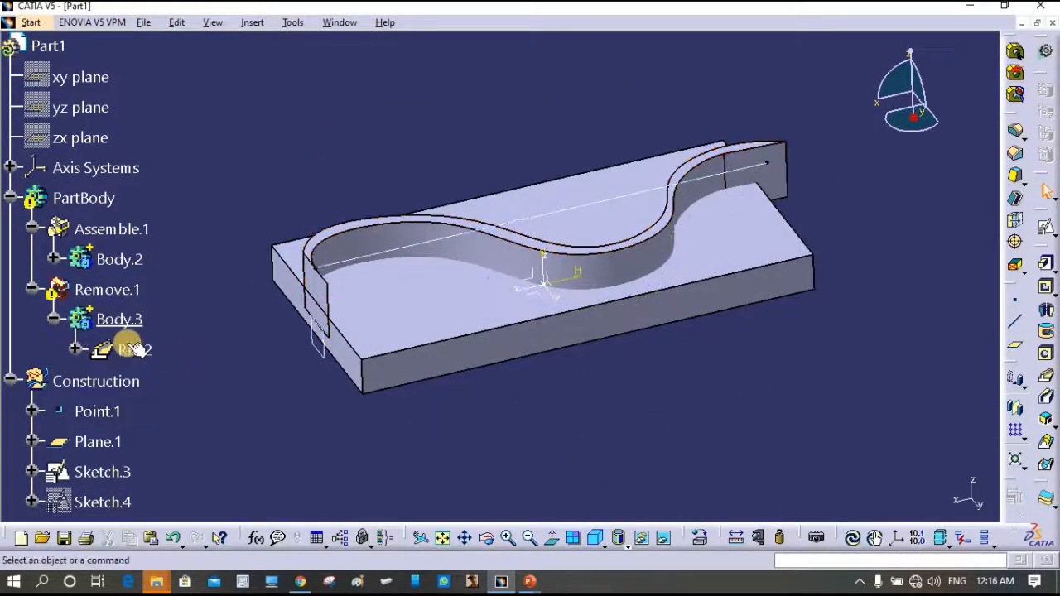
middle_drag(548, 311, 681, 351)
middle_drag(596, 426, 267, 267)
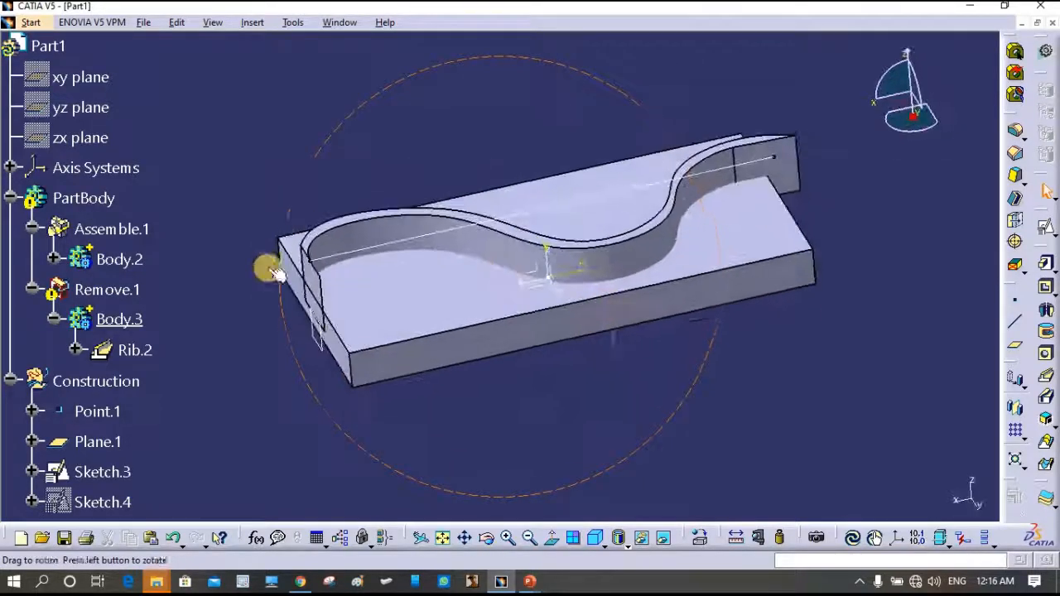
middle_drag(908, 309, 708, 306)
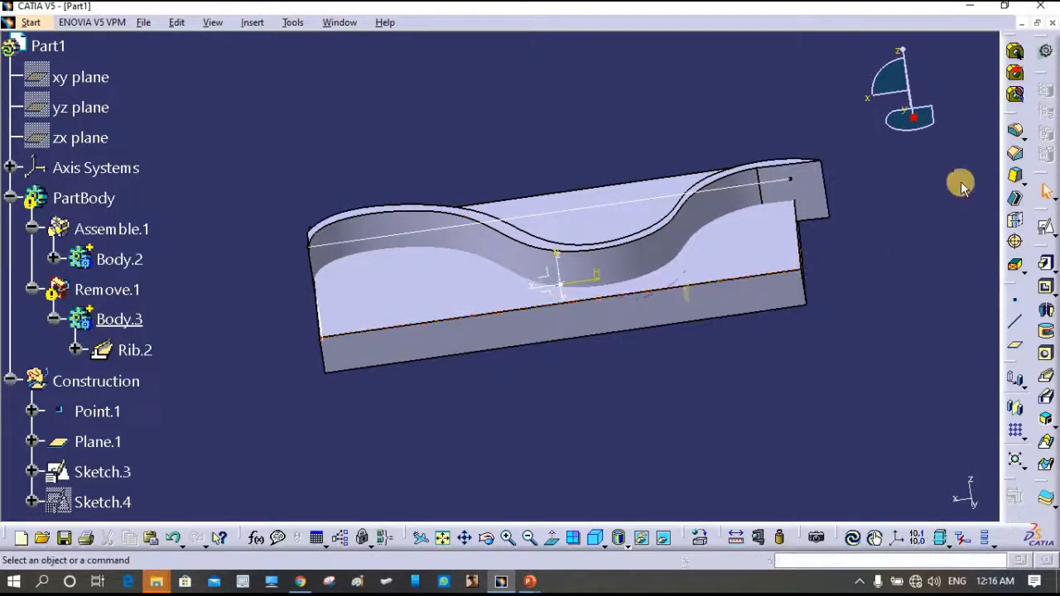
middle_drag(551, 366, 616, 386)
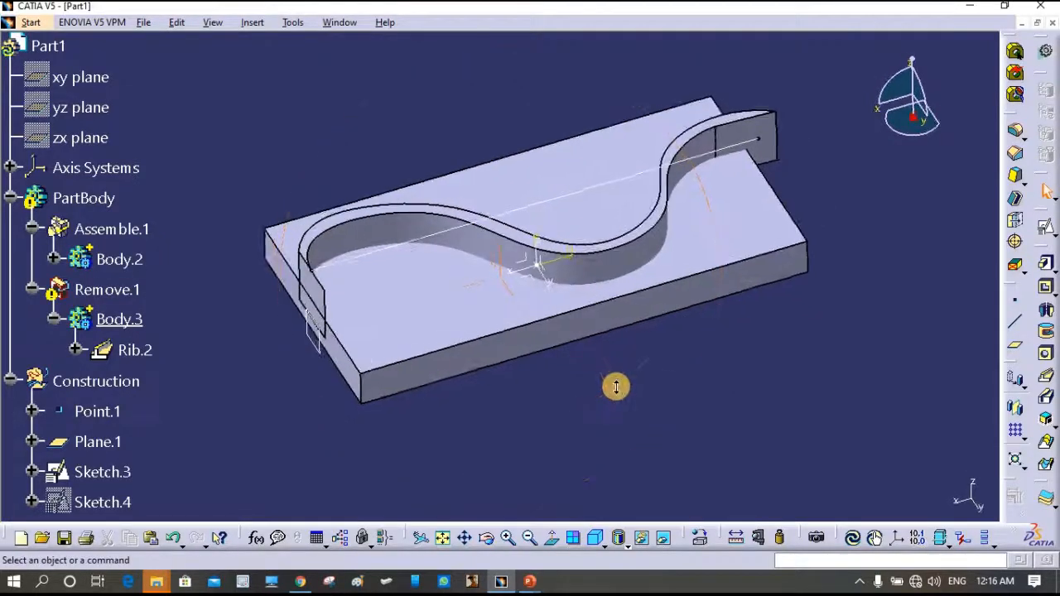
- Undo the S-shaped path change to restore the straight groove
right_click(570, 418)
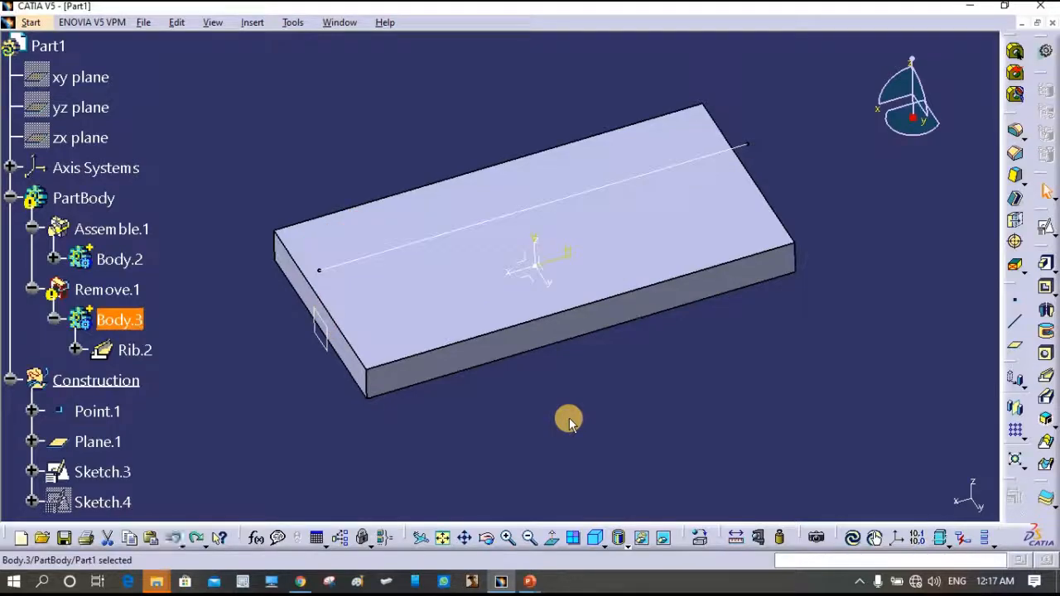
key(ctrl+z)
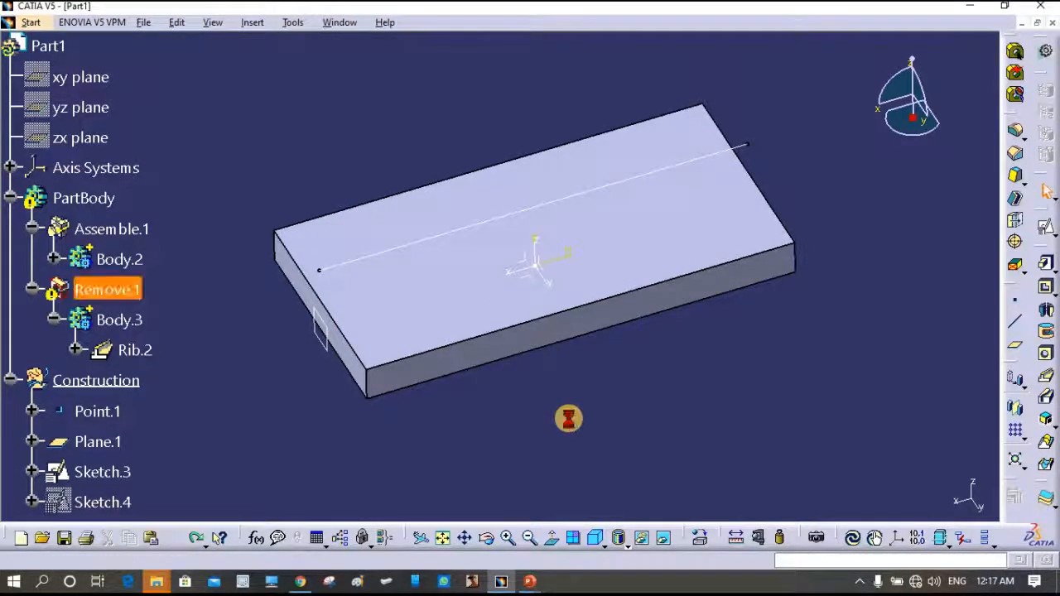
middle_drag(417, 402, 589, 293)
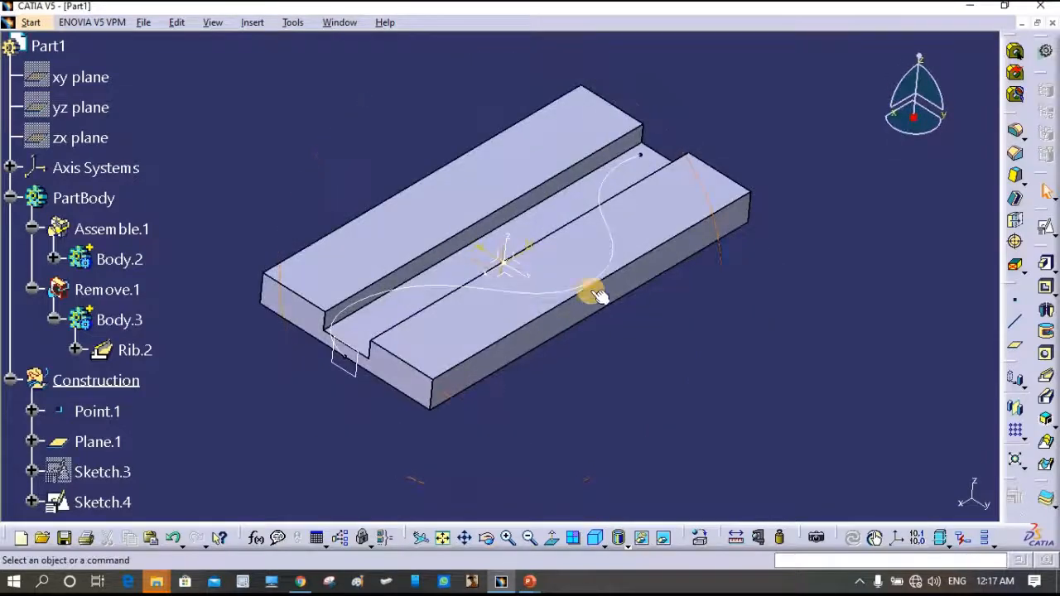
- Hide the Sketch.4 spline curve
click(613, 243)
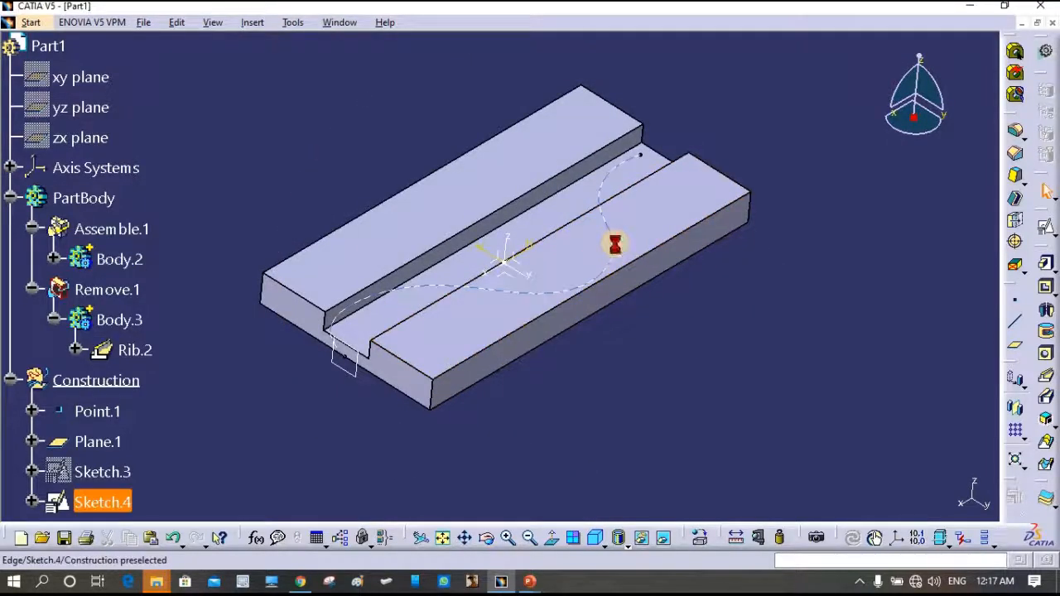
right_click(611, 181)
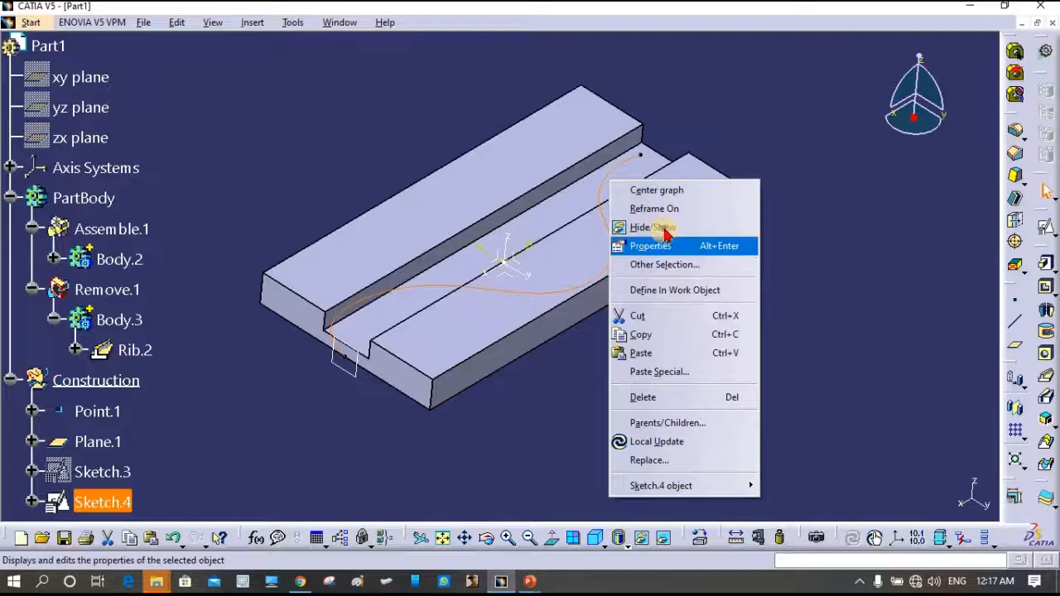
click(767, 407)
mouse_move(757, 397)
middle_down()
mouse_move(612, 315)
mouse_move(372, 315)
middle_up()
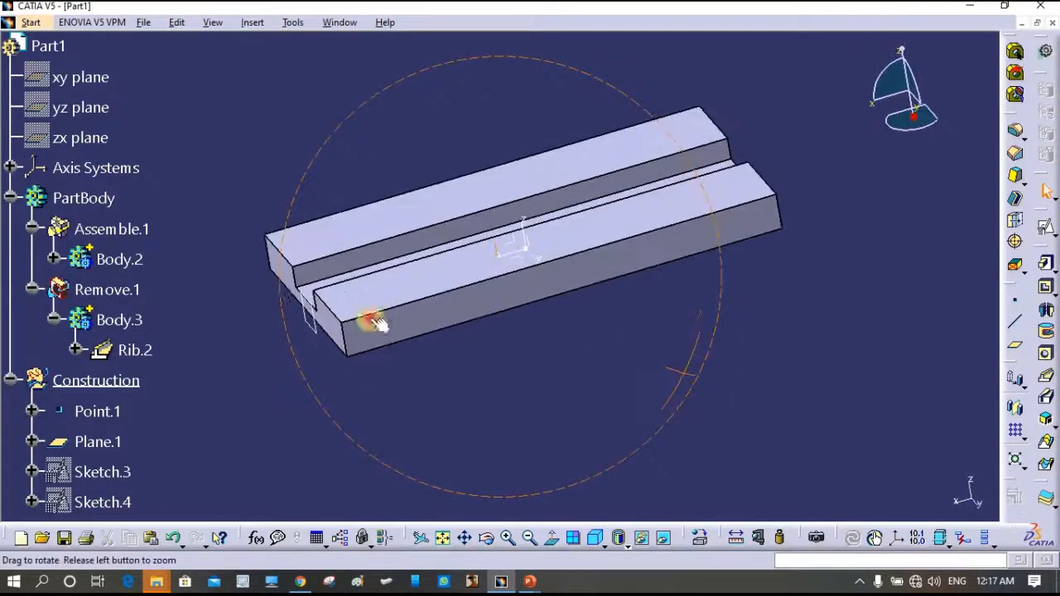
- Hide Plane.1 and collapse the Construction and PartBody branches of the tree
right_click(313, 326)
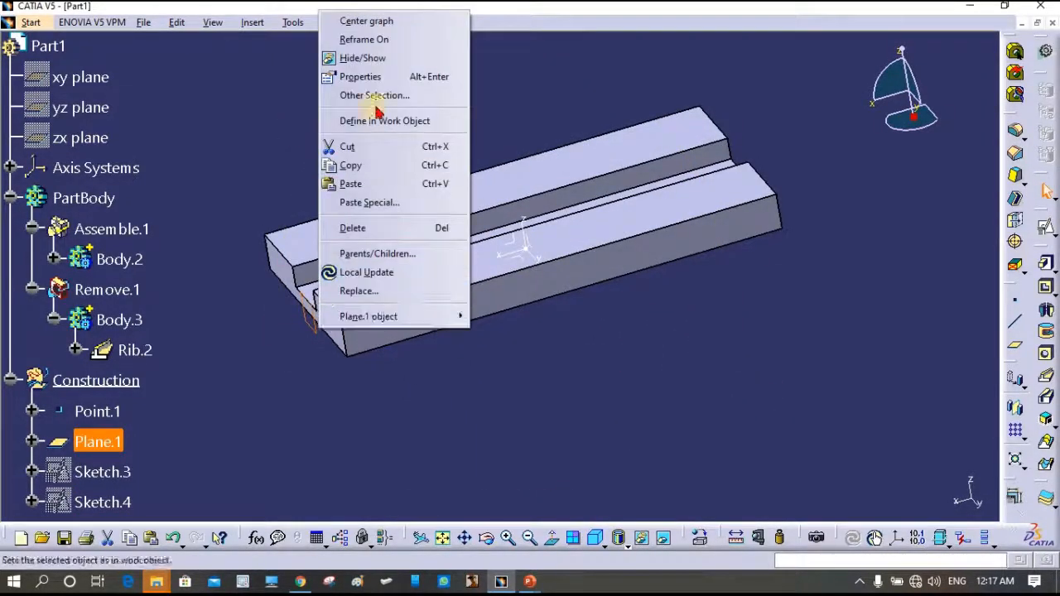
click(381, 58)
click(623, 394)
middle_drag(592, 393, 646, 389)
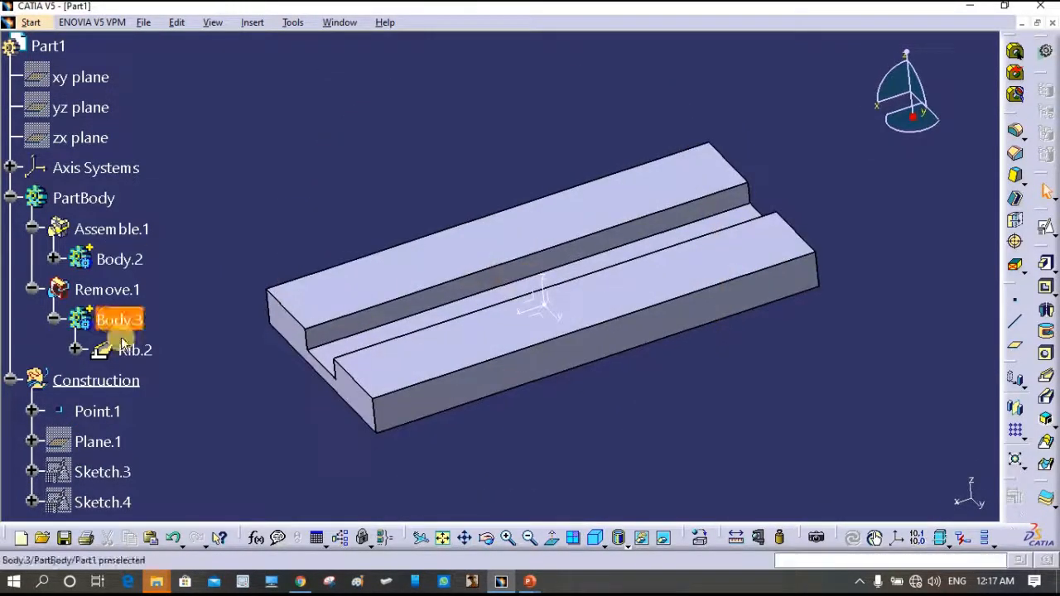
click(10, 381)
click(11, 203)
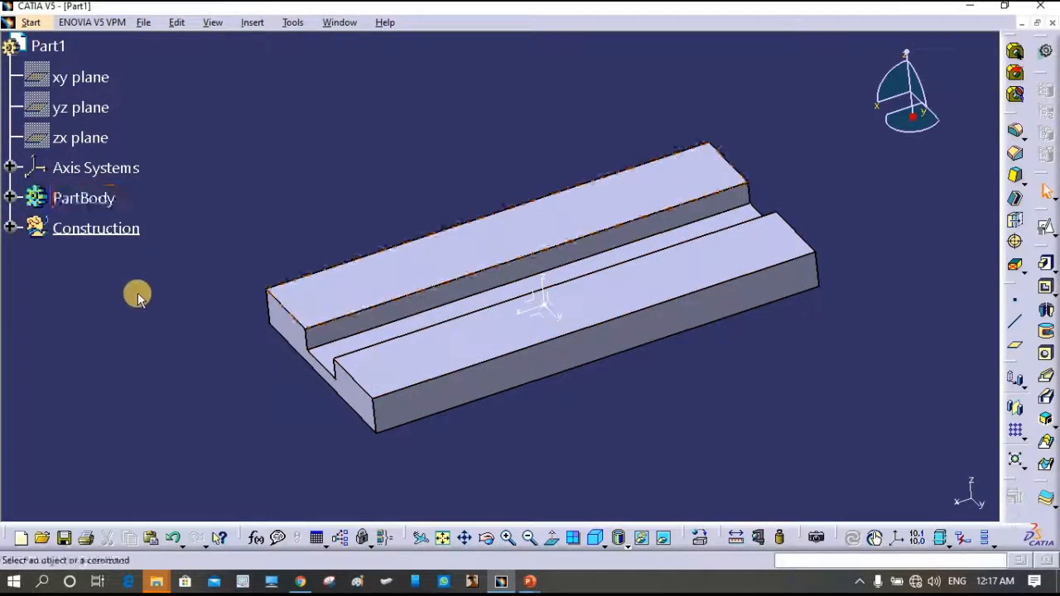
right_click(34, 45)
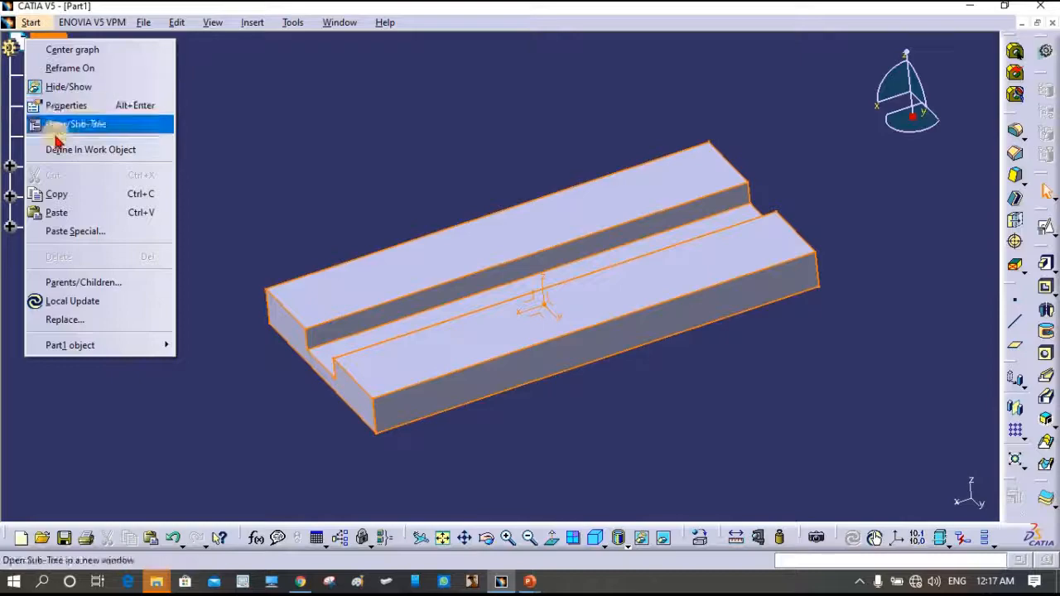
click(66, 106)
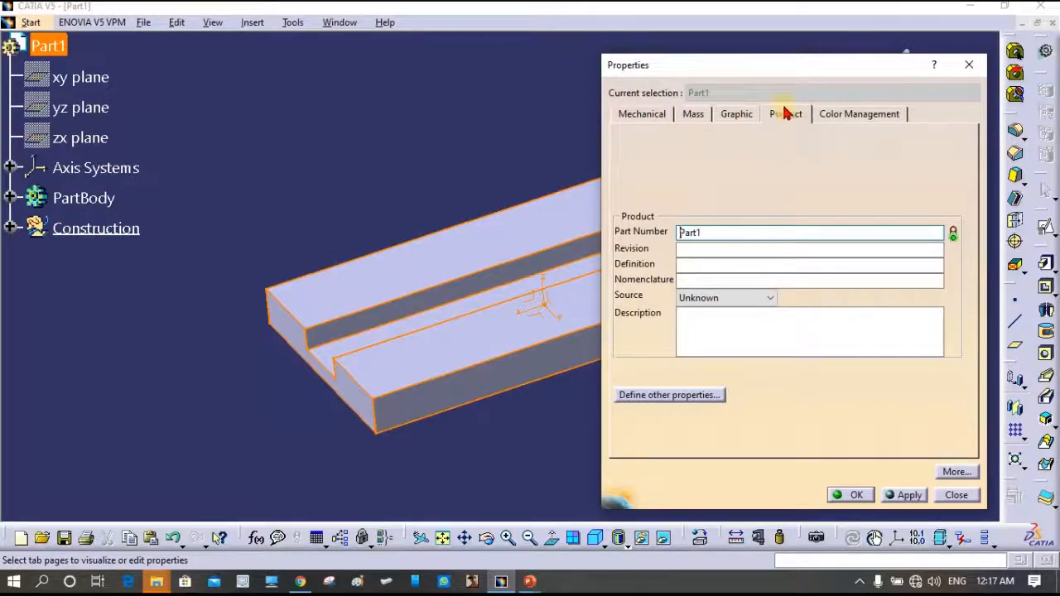
double_click(715, 232)
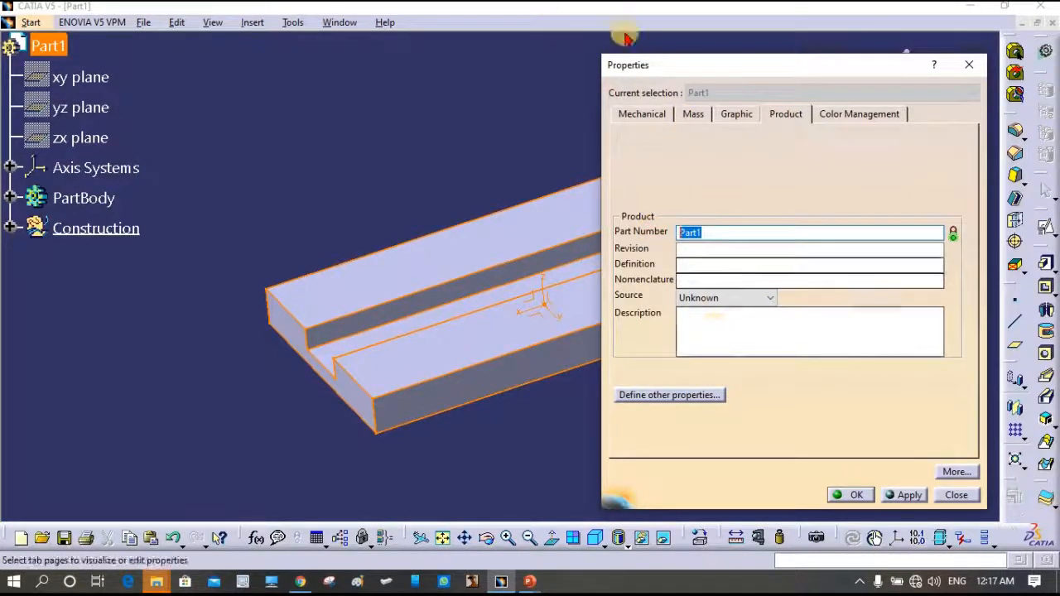
click(649, 114)
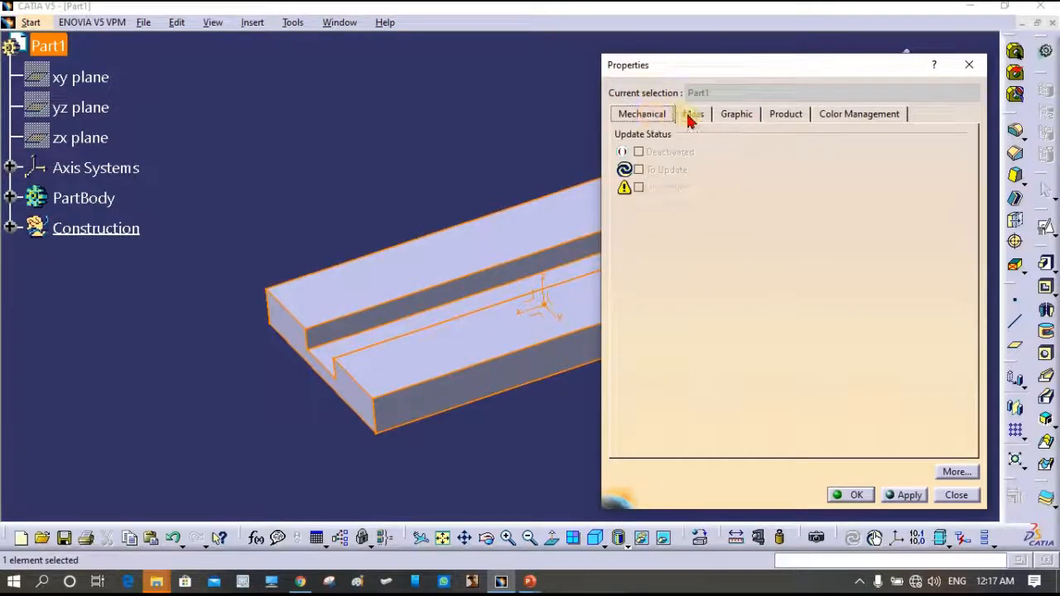
click(736, 116)
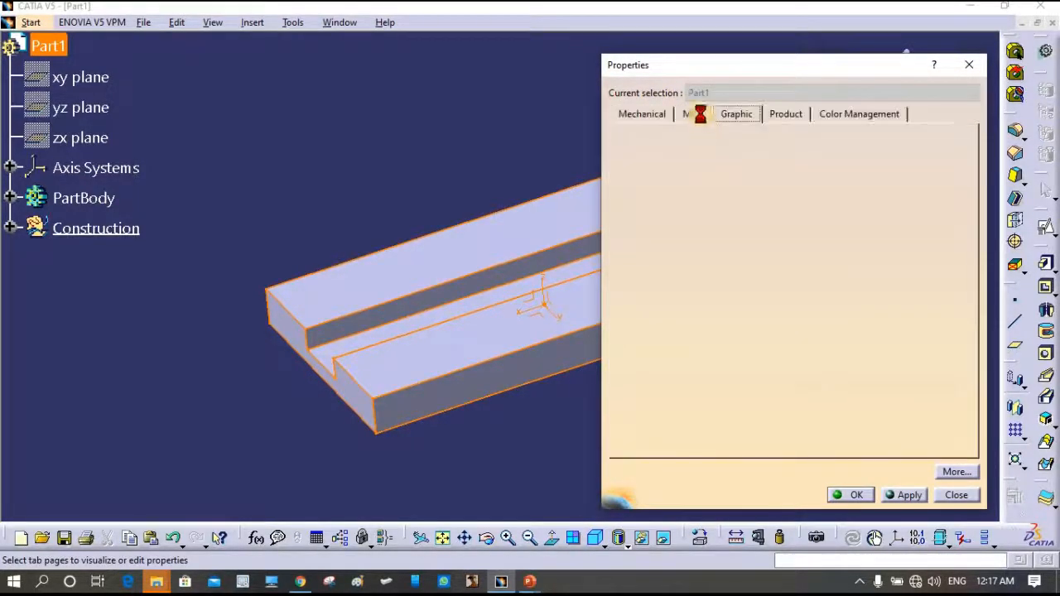
click(693, 114)
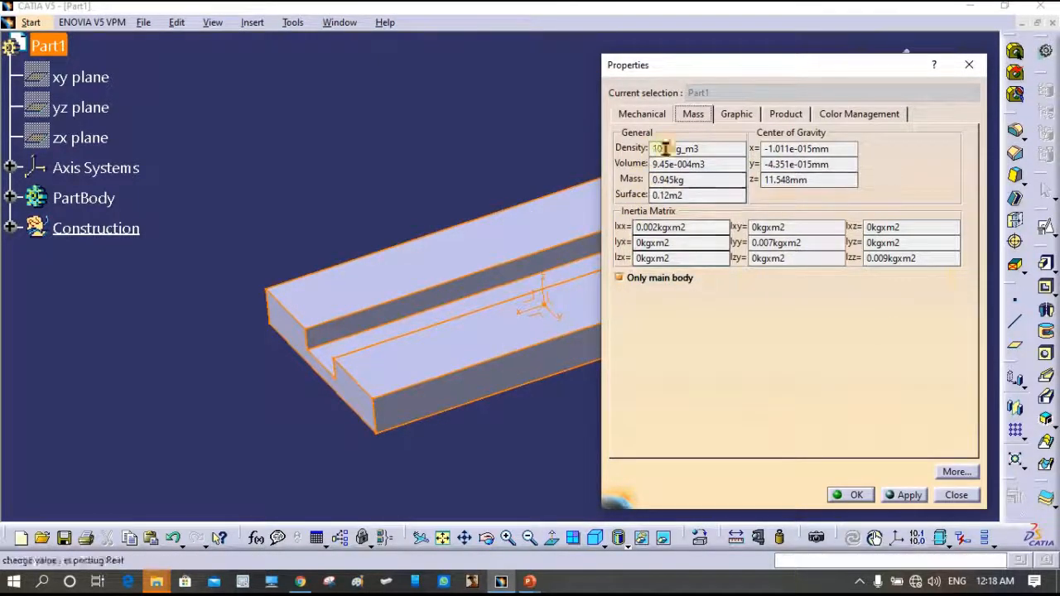
click(735, 116)
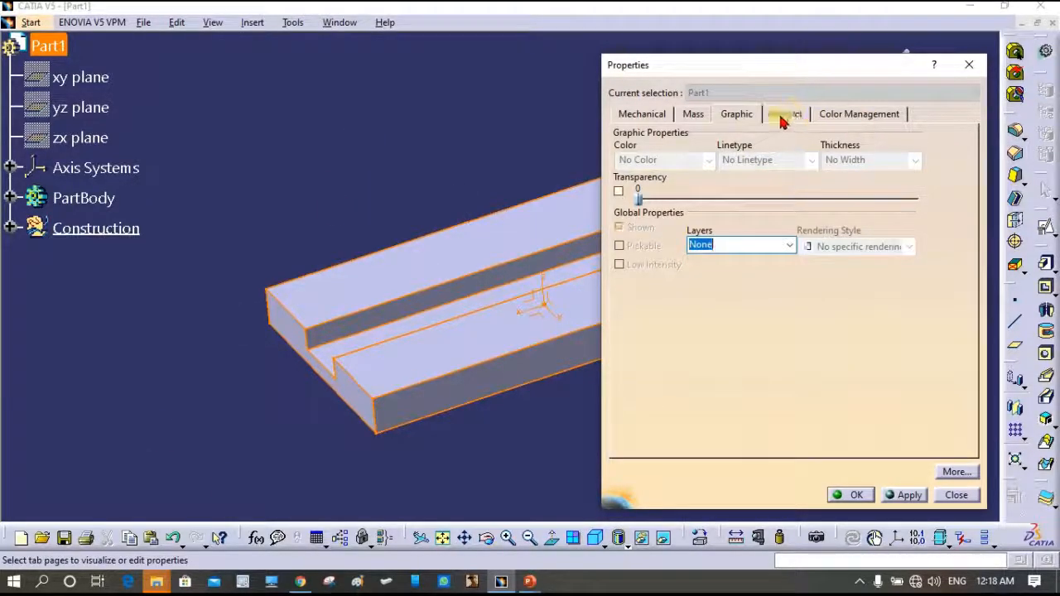
click(855, 117)
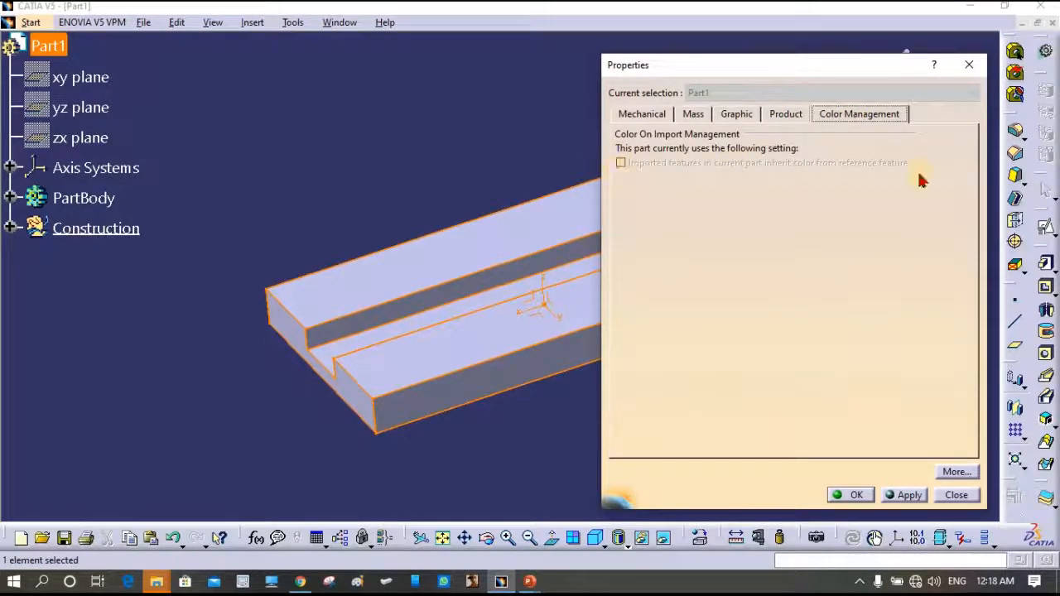
click(958, 496)
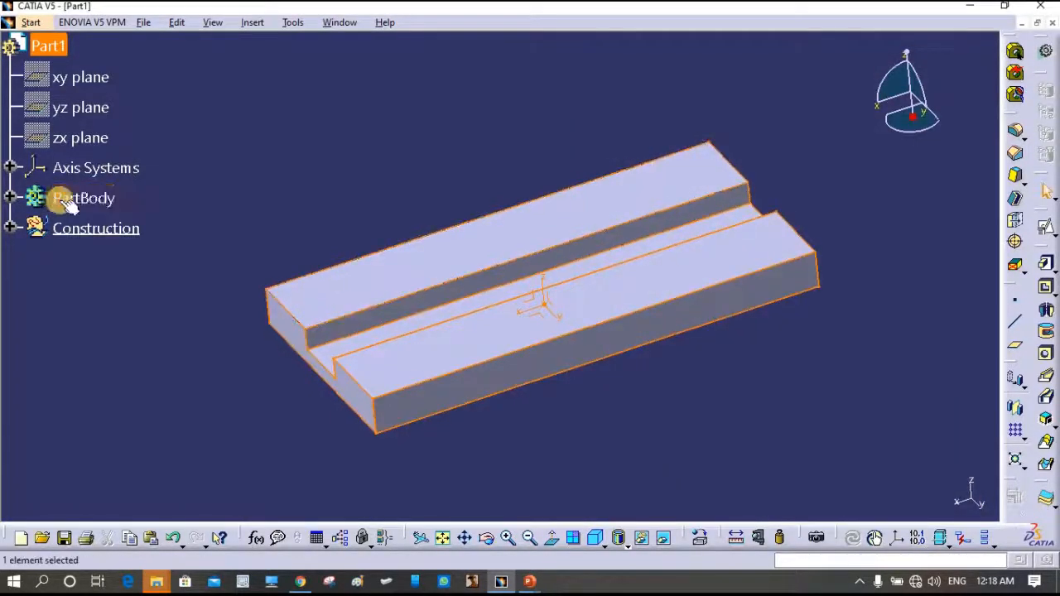
- Set PartBody's Graphic fill colour to dark green in Properties and inspect the green slab
right_click(75, 199)
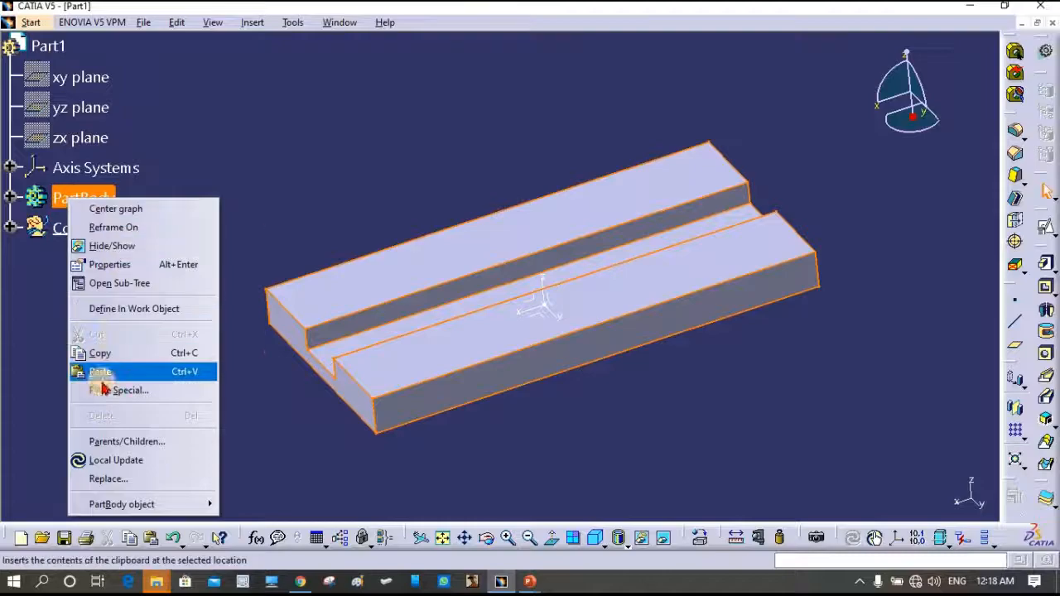
click(121, 265)
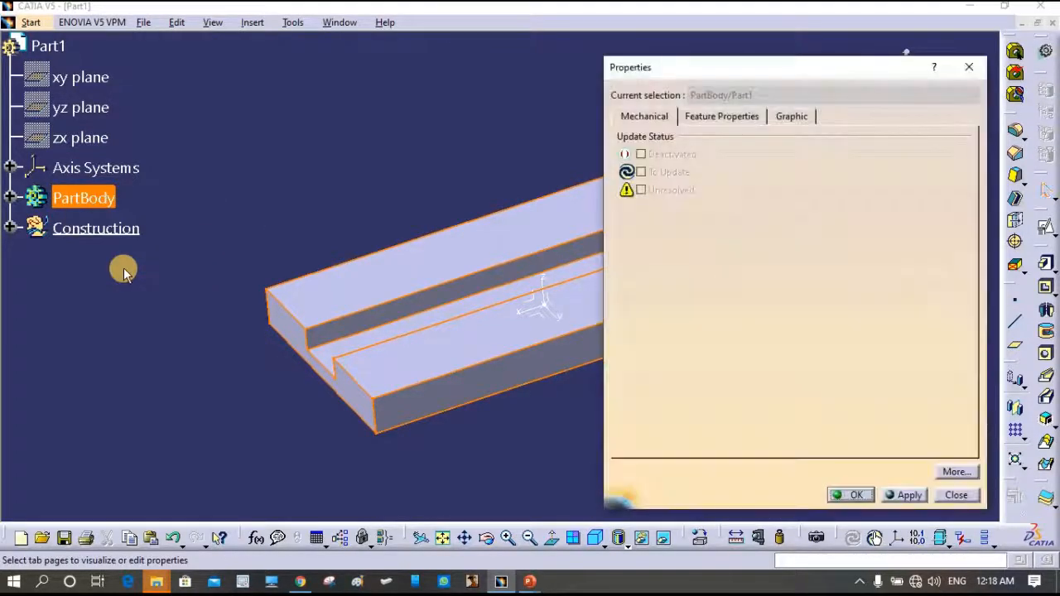
click(710, 118)
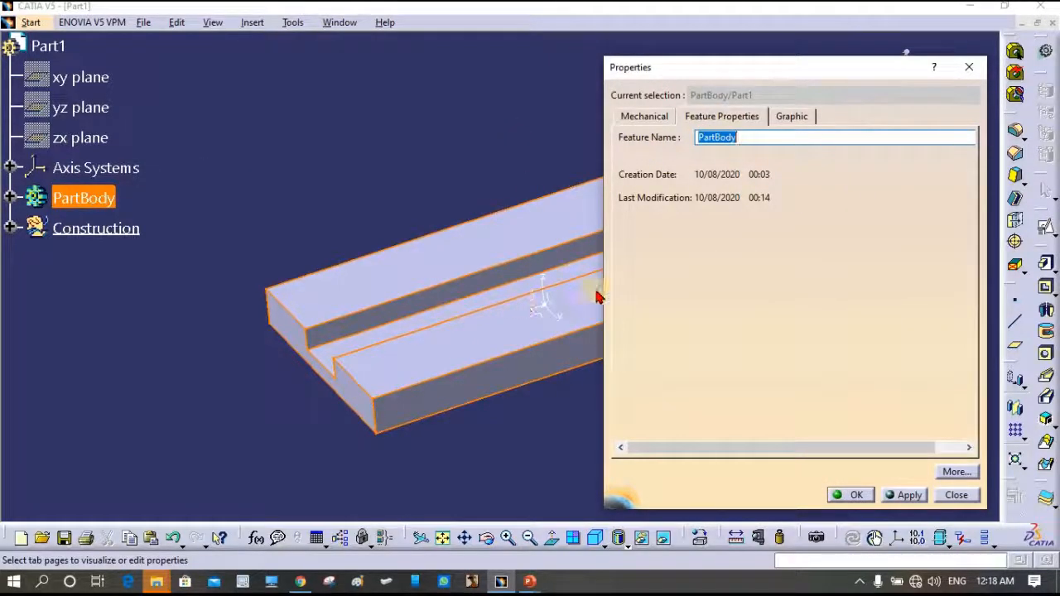
click(789, 117)
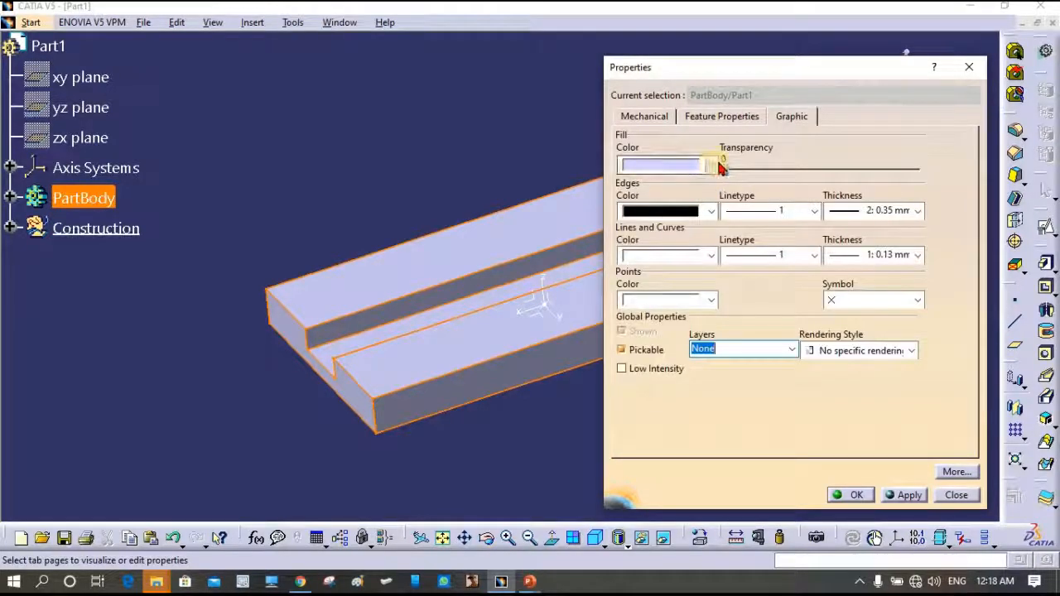
click(711, 165)
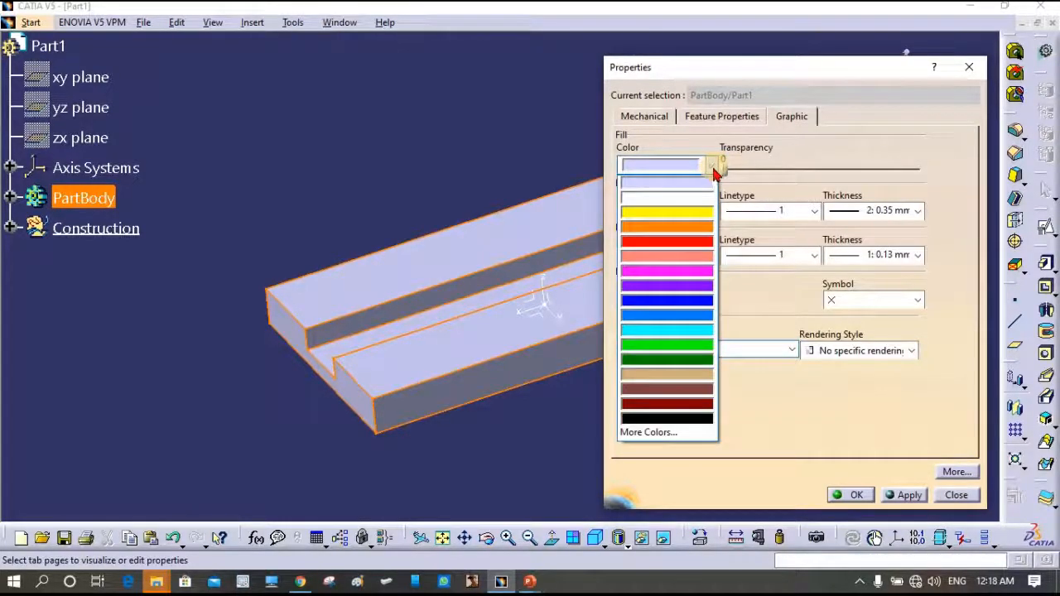
click(670, 362)
click(910, 497)
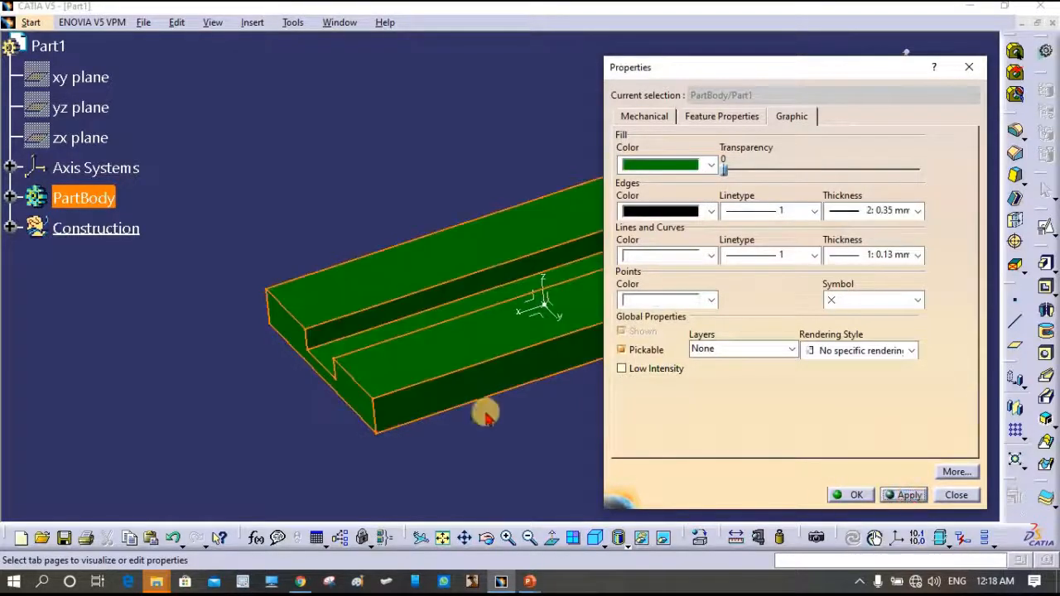
click(857, 496)
middle_drag(615, 388, 679, 365)
middle_drag(737, 232, 621, 367)
click(749, 399)
middle_drag(623, 403, 485, 204)
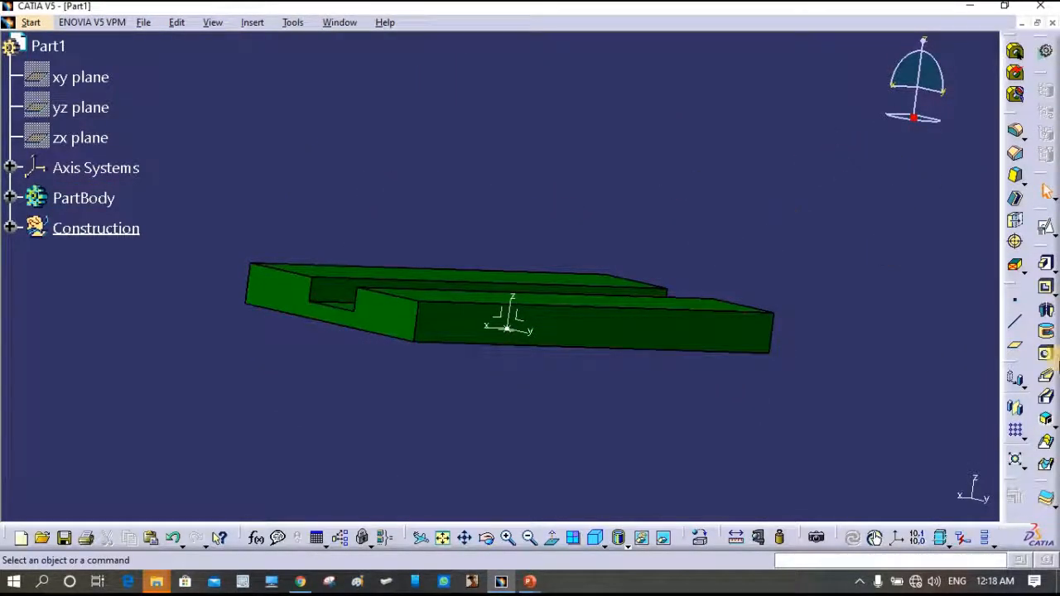
click(1047, 400)
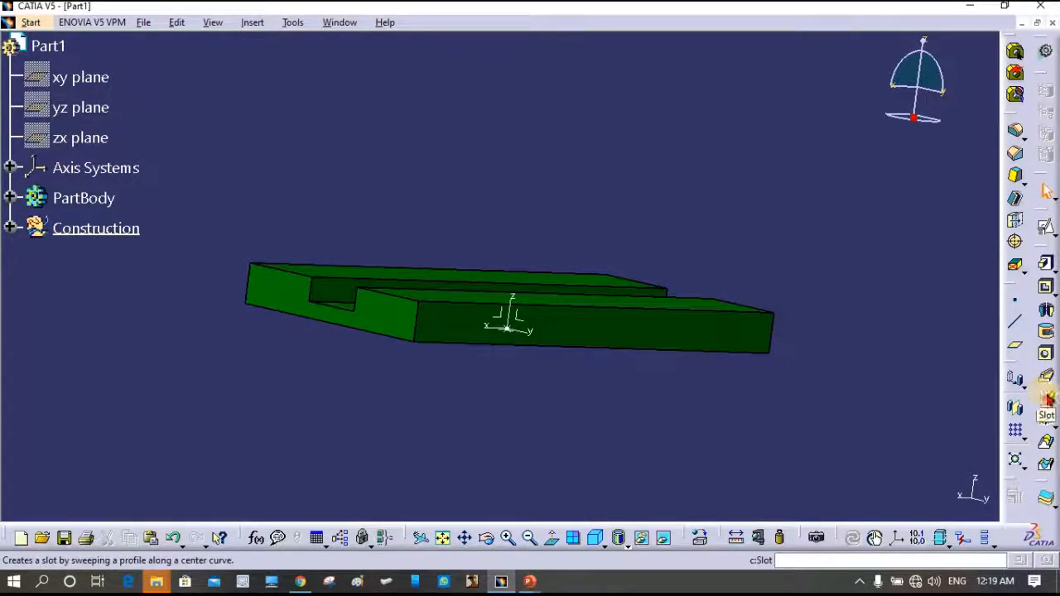